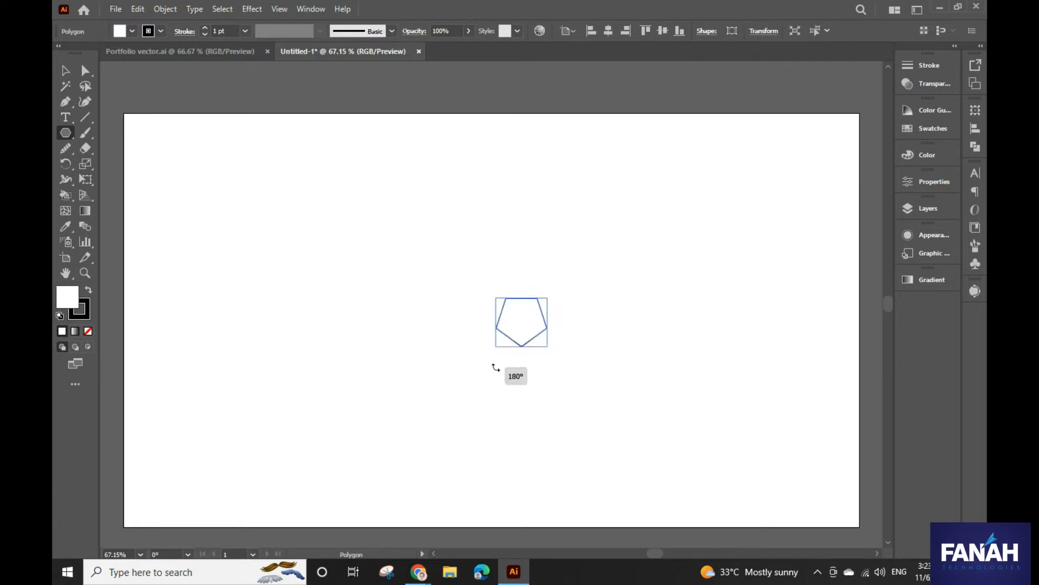
- Enlarge the upside-down pentagon to nearly double its size and move it up and left on the artboard
{"action": "left_click", "coordinate": [84, 75]}
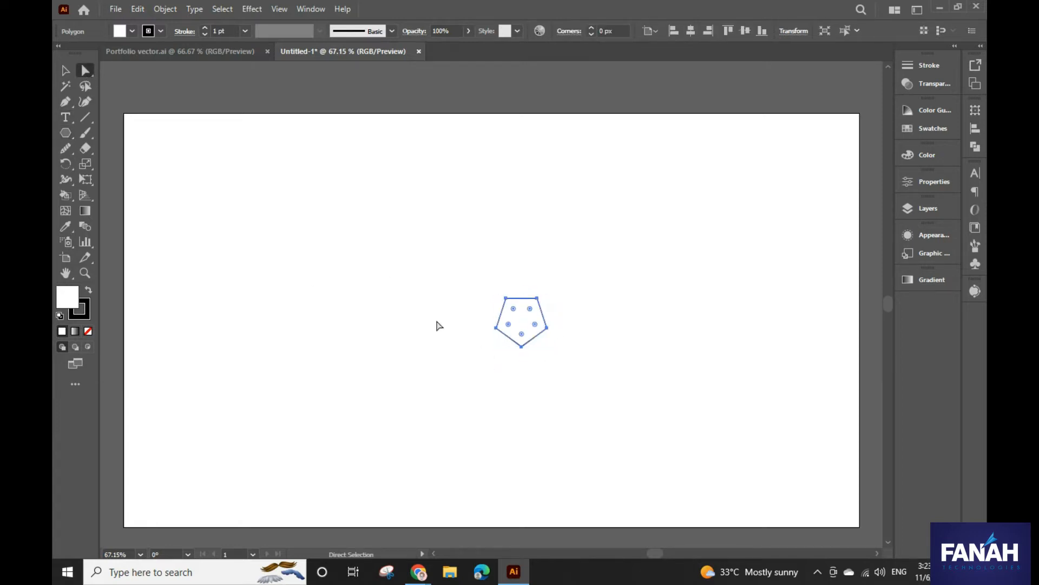
{"action": "left_click", "coordinate": [72, 73]}
{"action": "left_click_drag", "start_coordinate": [548, 348], "coordinate": [591, 387]}
{"action": "left_click_drag", "start_coordinate": [547, 345], "coordinate": [463, 289]}
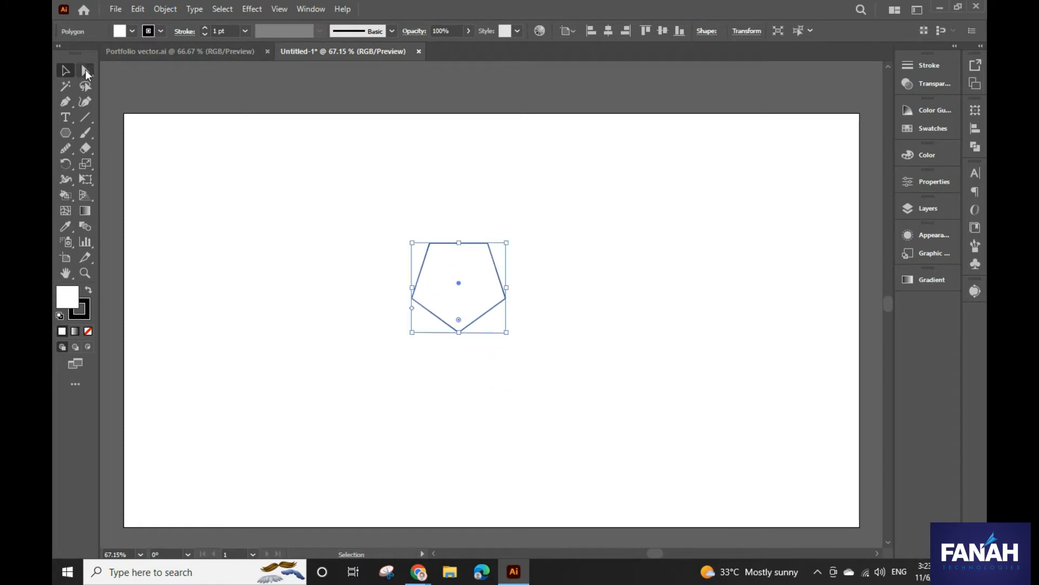
- Round all the pentagon's corners by about 39 px, then round the four corners other than the bottom tip to about 74 px
{"action": "left_click", "coordinate": [85, 69]}
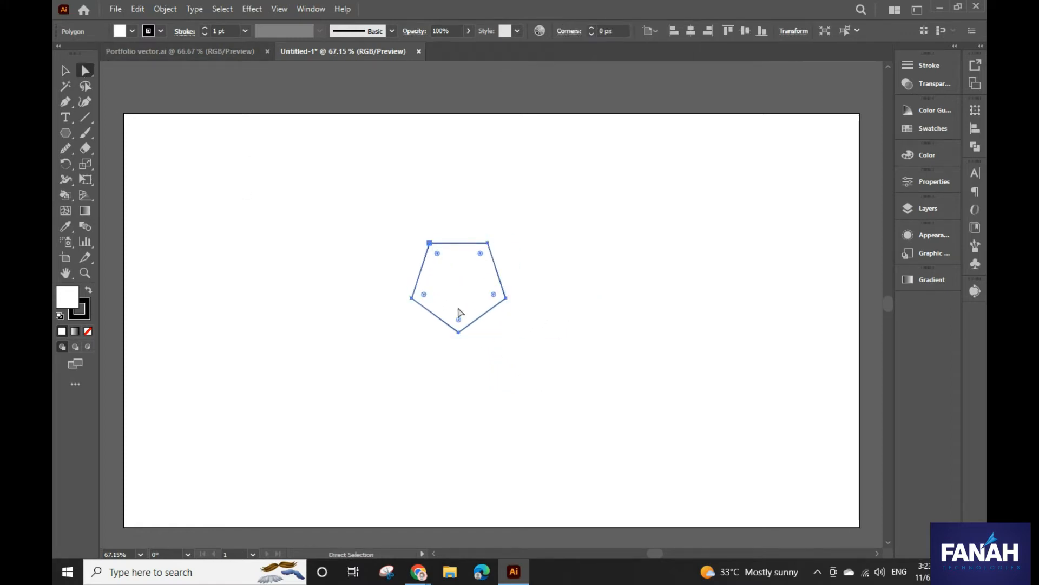
{"action": "left_click_drag", "start_coordinate": [437, 254], "coordinate": [448, 267]}
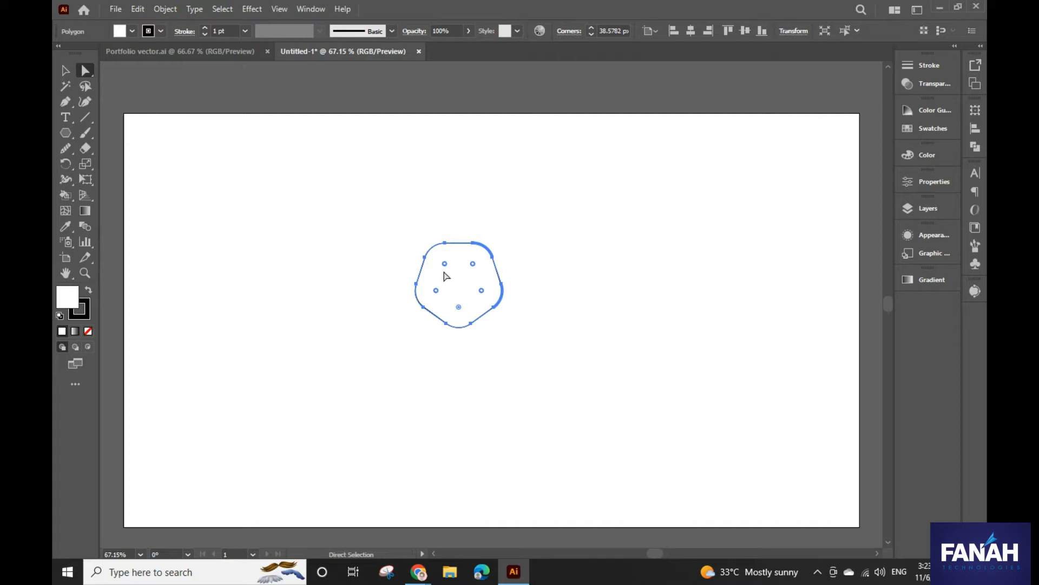
{"action": "left_click_drag", "start_coordinate": [445, 264], "coordinate": [473, 294]}
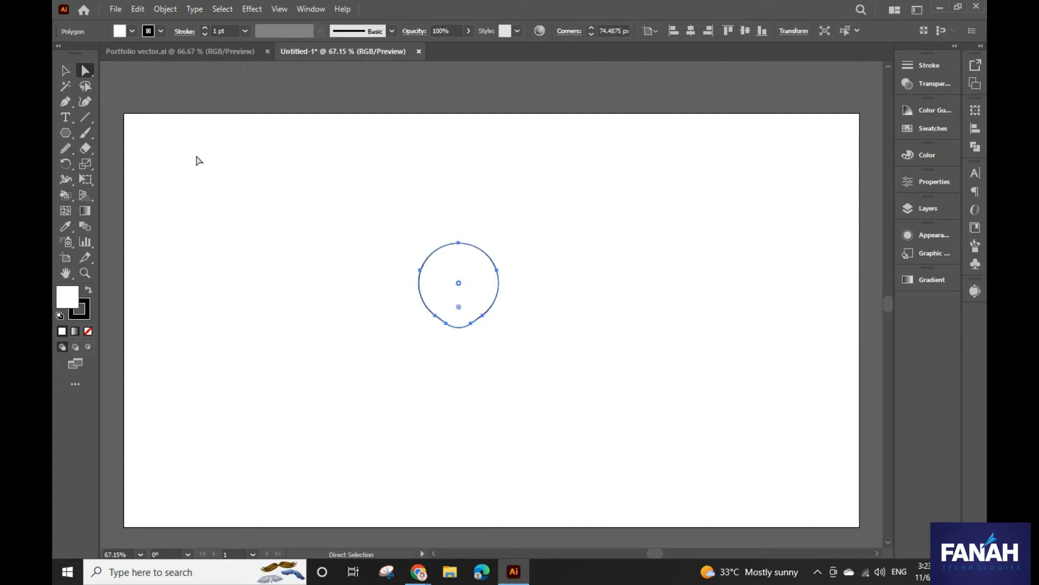
- Try to enlarge the rounded pentagon proportionally from its lower corner, undoing each resize
{"action": "left_click", "coordinate": [66, 70]}
{"action": "left_click_drag", "start_coordinate": [508, 335], "coordinate": [539, 360]}
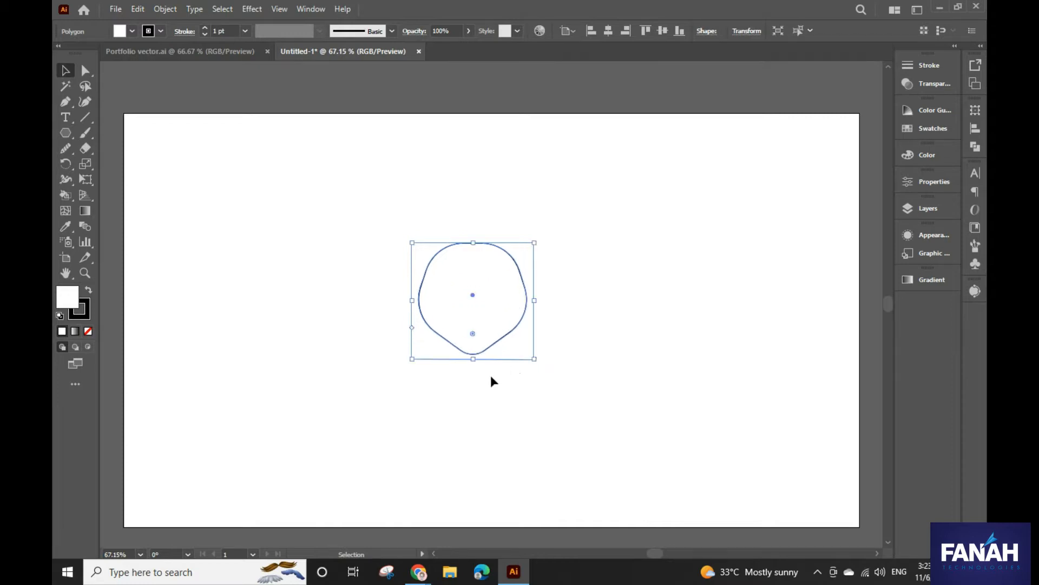
{"action": "left_click", "coordinate": [484, 427]}
{"action": "key", "text": "ctrl+z"}
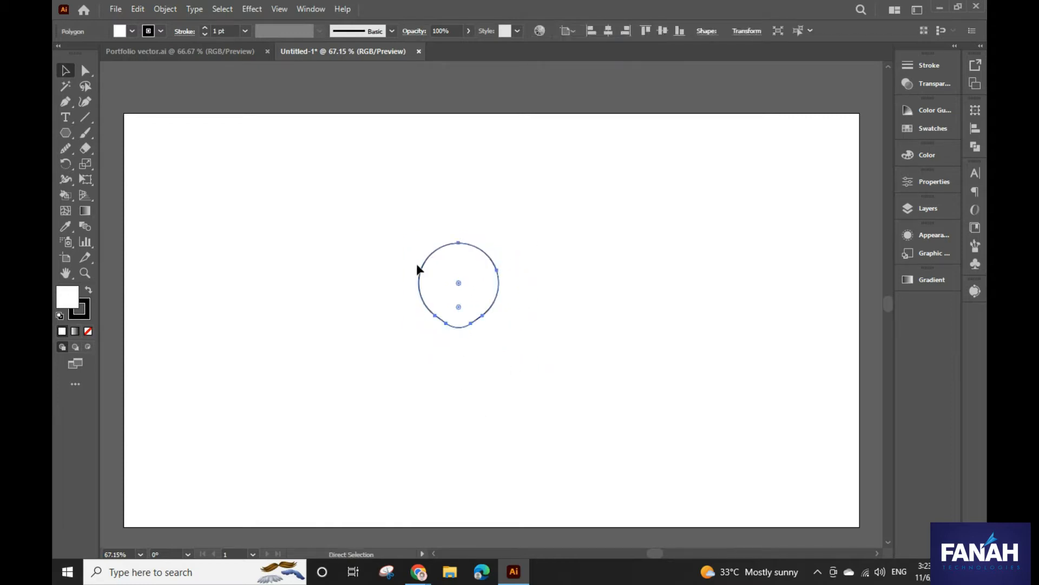
{"action": "left_click_drag", "start_coordinate": [510, 333], "coordinate": [541, 360]}
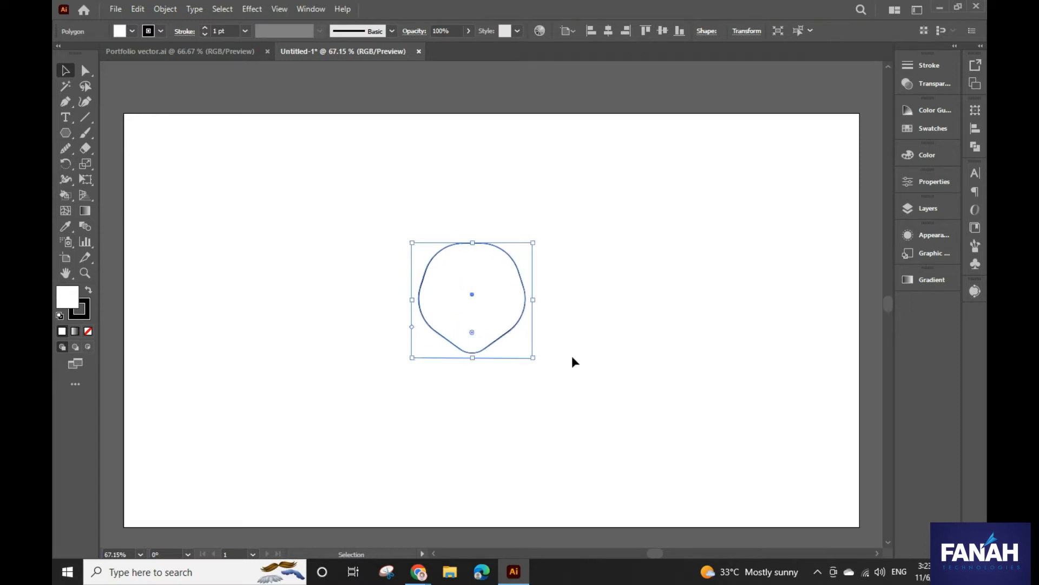
{"action": "left_click", "coordinate": [573, 358]}
{"action": "key", "text": "ctrl+z"}
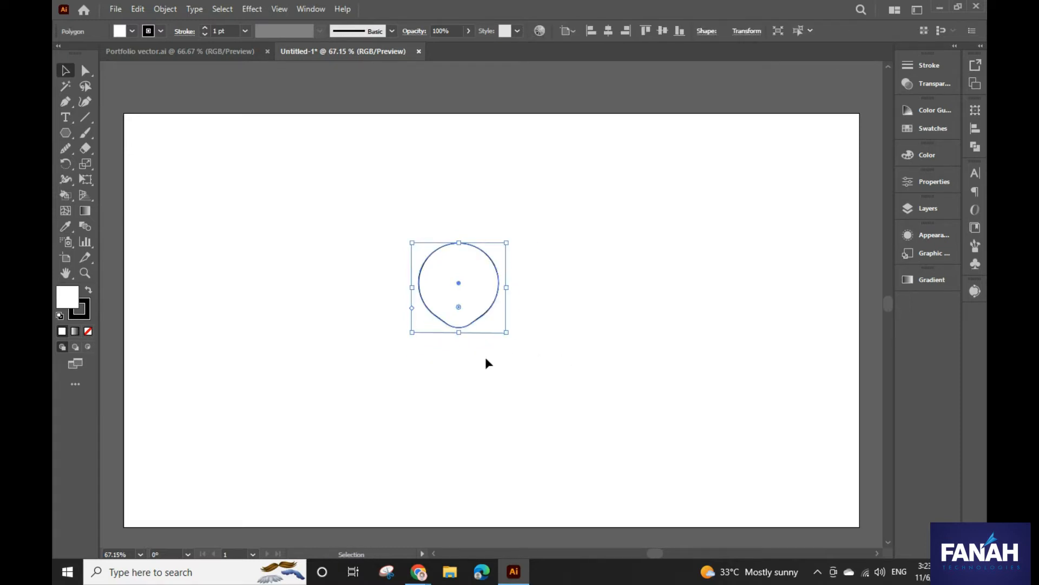
- Select the rounded pentagon and set its stroke weight to 6 pt
{"action": "scroll", "coordinate": [486, 358], "scroll_direction": "up", "scroll_amount": 1}
{"action": "scroll", "coordinate": [486, 357], "scroll_direction": "up", "scroll_amount": 1}
{"action": "scroll", "coordinate": [486, 357], "scroll_direction": "up", "scroll_amount": 1}
{"action": "left_click_drag", "start_coordinate": [494, 366], "coordinate": [524, 405]}
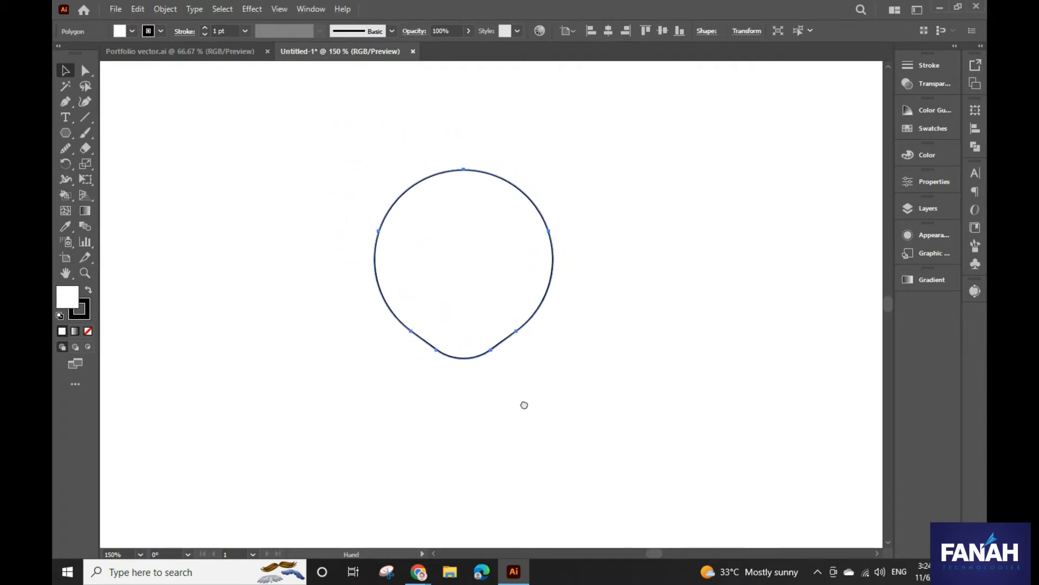
{"action": "left_click", "coordinate": [591, 386]}
{"action": "left_click_drag", "start_coordinate": [314, 139], "coordinate": [611, 373]}
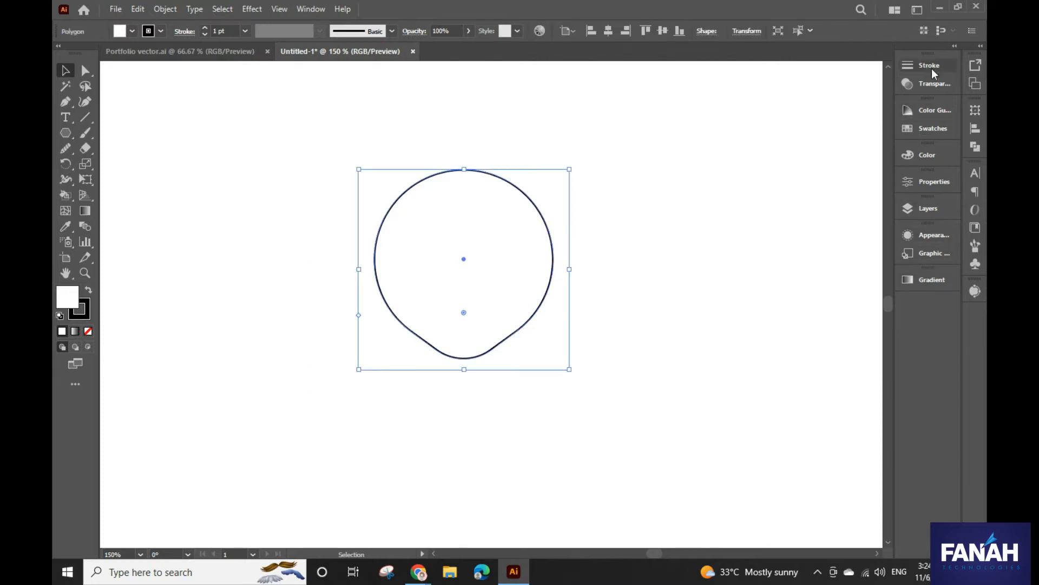
{"action": "left_click", "coordinate": [927, 183]}
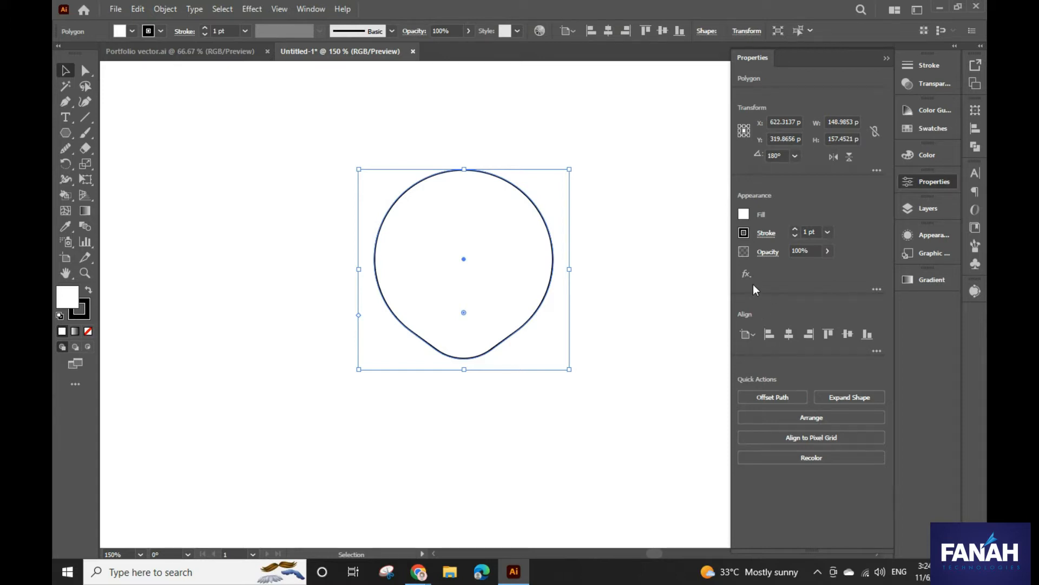
{"action": "left_click", "coordinate": [798, 229]}
{"action": "left_click", "coordinate": [798, 230]}
{"action": "left_click", "coordinate": [798, 229]}
{"action": "left_click", "coordinate": [798, 229]}
{"action": "left_click", "coordinate": [798, 229]}
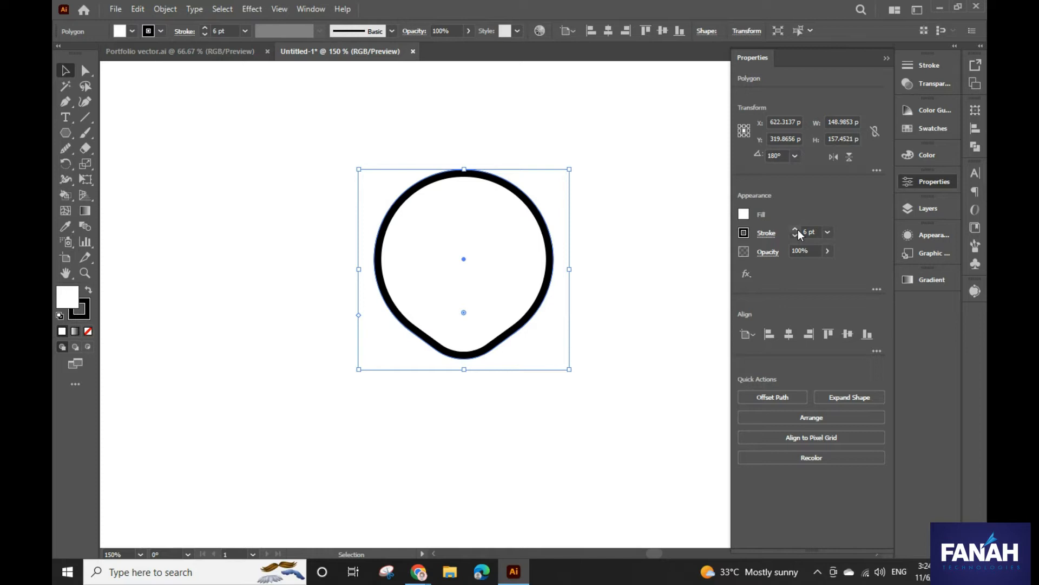
- Align the rounded pentagon's stroke to the center of its path and increase the stroke weight to 10 pt
{"action": "left_click", "coordinate": [766, 234]}
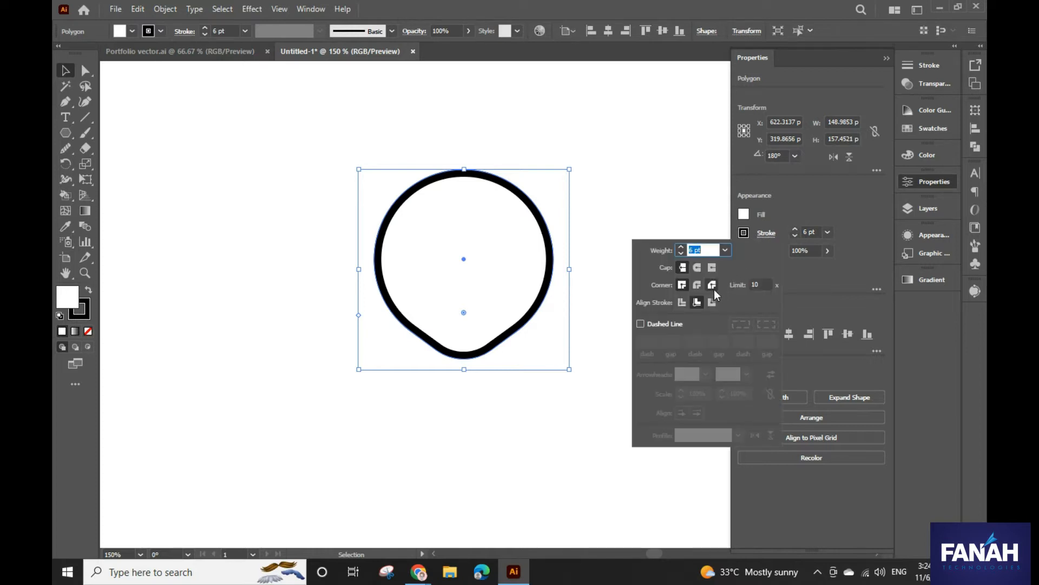
{"action": "left_click", "coordinate": [682, 303]}
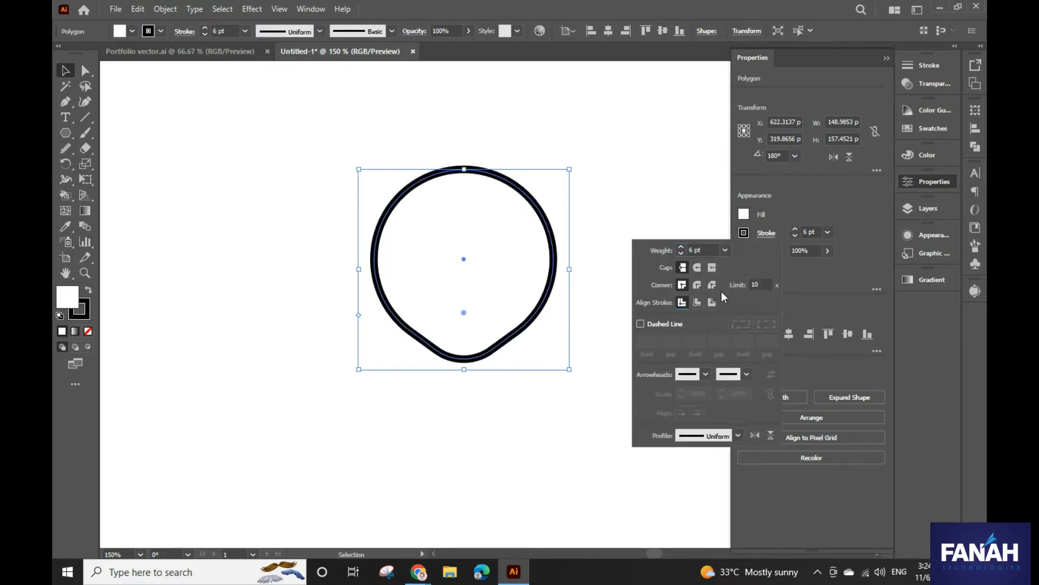
{"action": "left_click", "coordinate": [797, 229]}
{"action": "left_click", "coordinate": [797, 229]}
{"action": "left_click", "coordinate": [796, 229]}
{"action": "left_click", "coordinate": [797, 229]}
{"action": "left_click", "coordinate": [797, 229]}
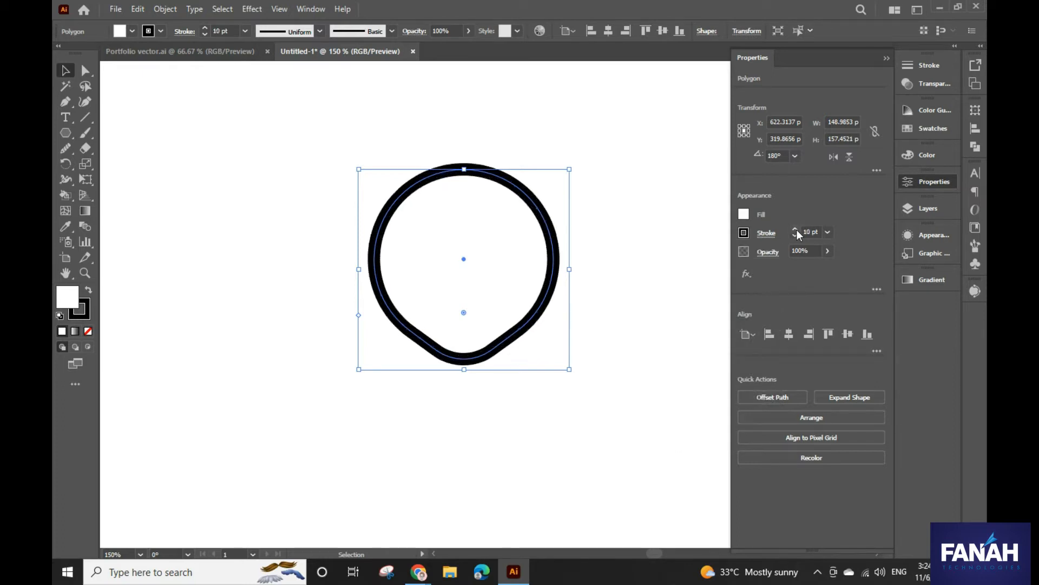
- Move the outlined shape slightly left on the artboard and deselect it
{"action": "left_click", "coordinate": [608, 246]}
{"action": "left_click_drag", "start_coordinate": [448, 179], "coordinate": [403, 174]}
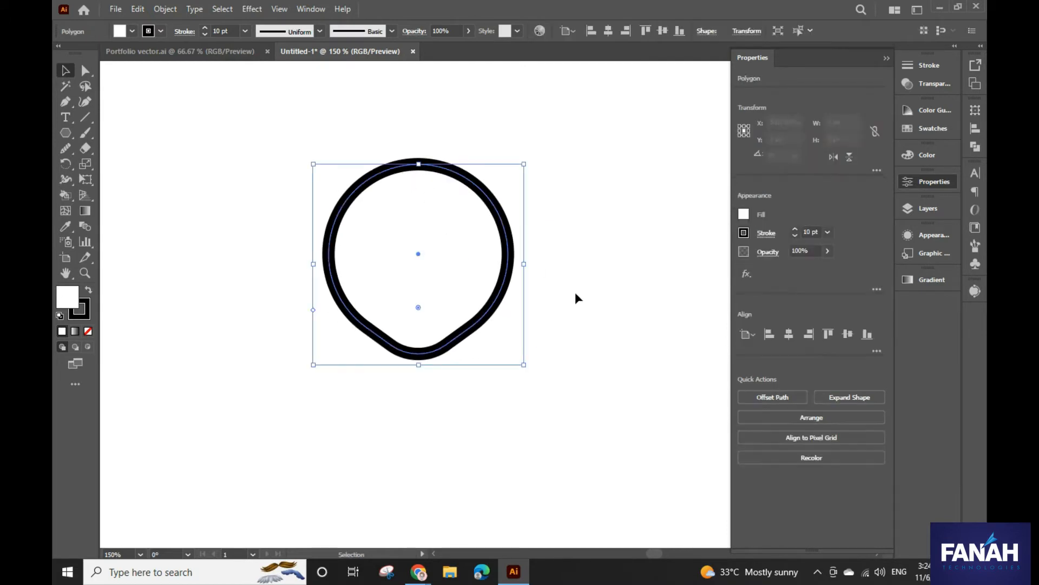
{"action": "left_click", "coordinate": [232, 241]}
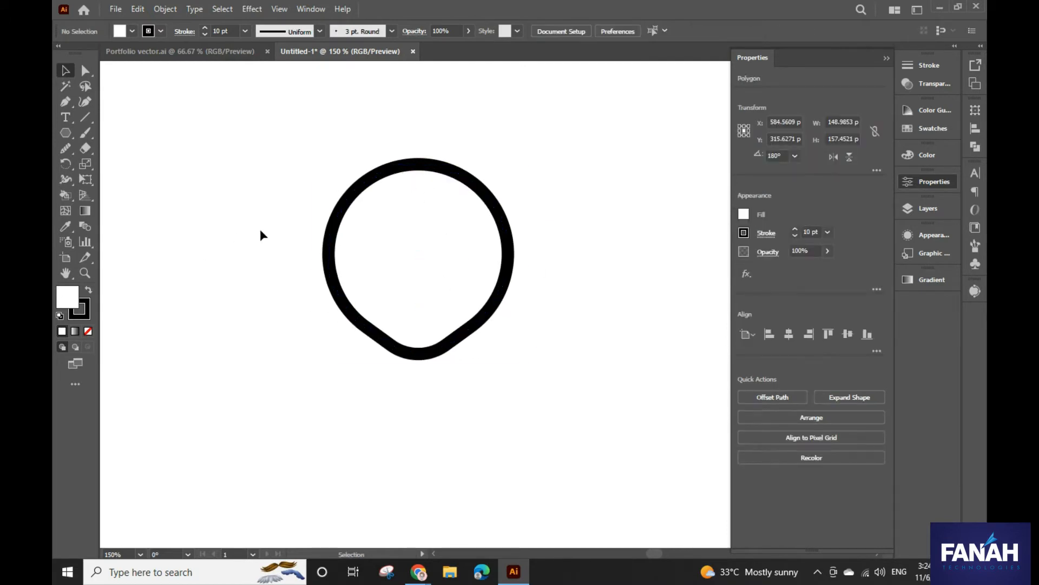
{"action": "left_click_drag", "start_coordinate": [485, 252], "coordinate": [556, 266]}
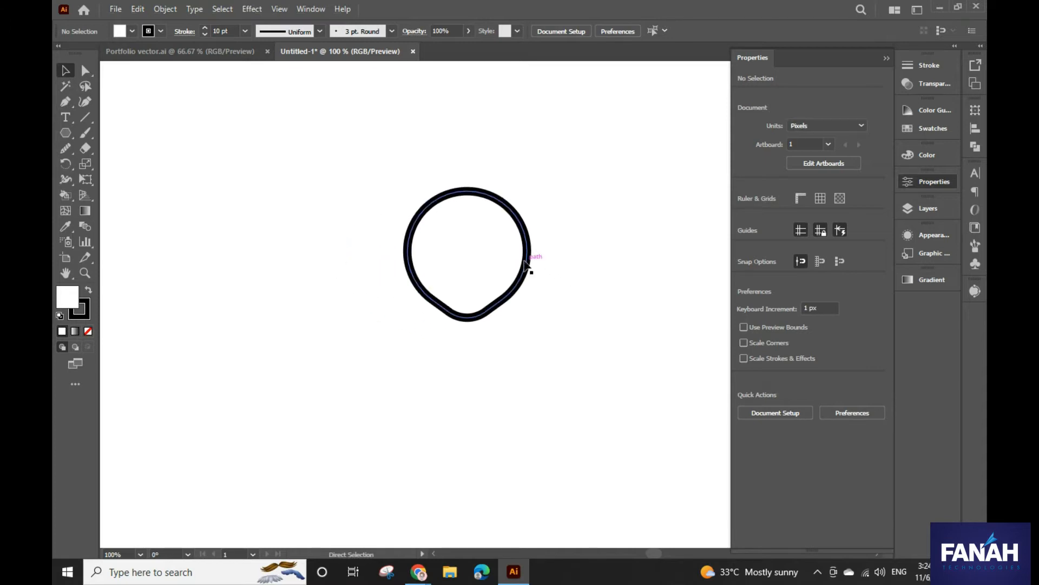
{"action": "scroll", "coordinate": [497, 267], "scroll_direction": "up", "scroll_amount": 1}
{"action": "left_click_drag", "start_coordinate": [627, 290], "coordinate": [573, 291]}
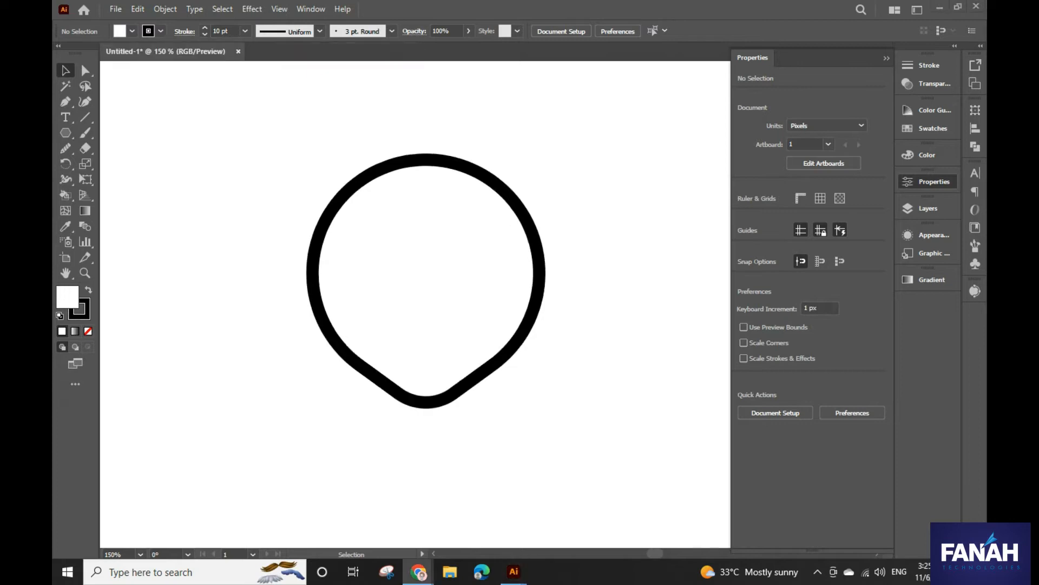
- Draw a circle about 65.5 px in diameter to the upper left of the outlined shape
{"action": "left_click_drag", "start_coordinate": [63, 135], "coordinate": [120, 167]}
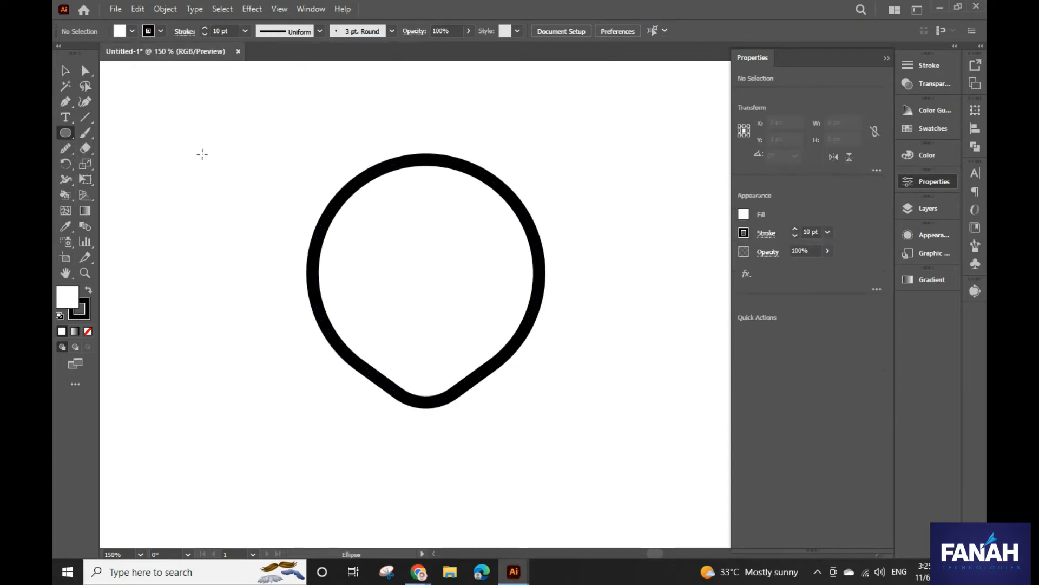
{"action": "left_click_drag", "start_coordinate": [192, 159], "coordinate": [270, 238]}
{"action": "scroll", "coordinate": [269, 243], "scroll_direction": "down", "scroll_amount": 1}
{"action": "left_click_drag", "start_coordinate": [251, 284], "coordinate": [297, 298]}
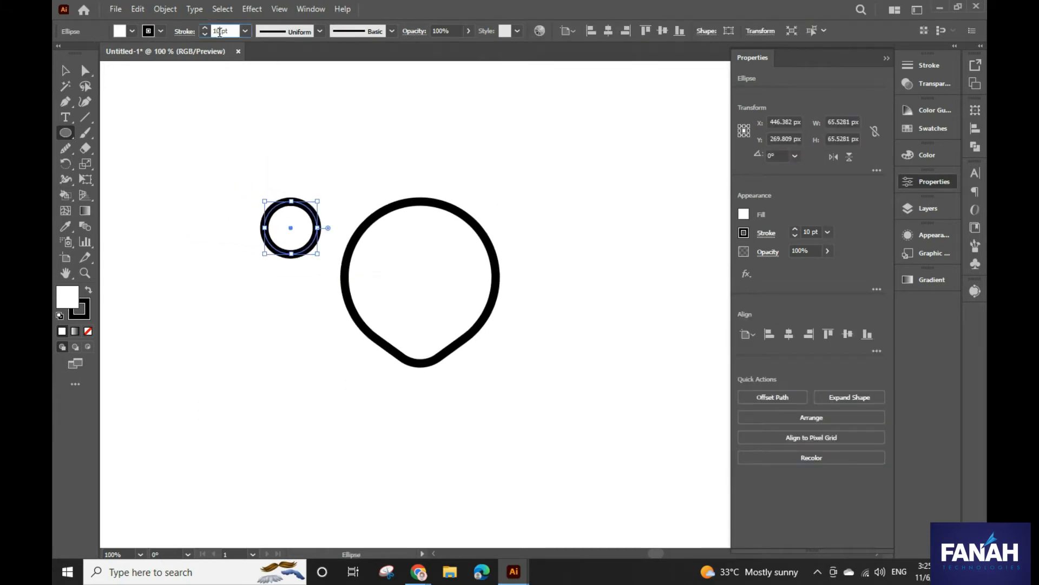
- Set the small circle's stroke to 1 pt and enlarge it to about 84.4 px in diameter
{"action": "left_click", "coordinate": [218, 31]}
{"action": "key", "text": "Return"}
{"action": "left_click", "coordinate": [66, 70]}
{"action": "left_click_drag", "start_coordinate": [317, 252], "coordinate": [351, 325]}
{"action": "scroll", "coordinate": [329, 269], "scroll_direction": "up", "scroll_amount": 3}
{"action": "left_click_drag", "start_coordinate": [279, 230], "coordinate": [241, 220]}
- Draw a rectangle about 104 px wide over the circle's lower part and lower its top edge to make it about 61 px tall
{"action": "left_click_drag", "start_coordinate": [63, 132], "coordinate": [109, 132]}
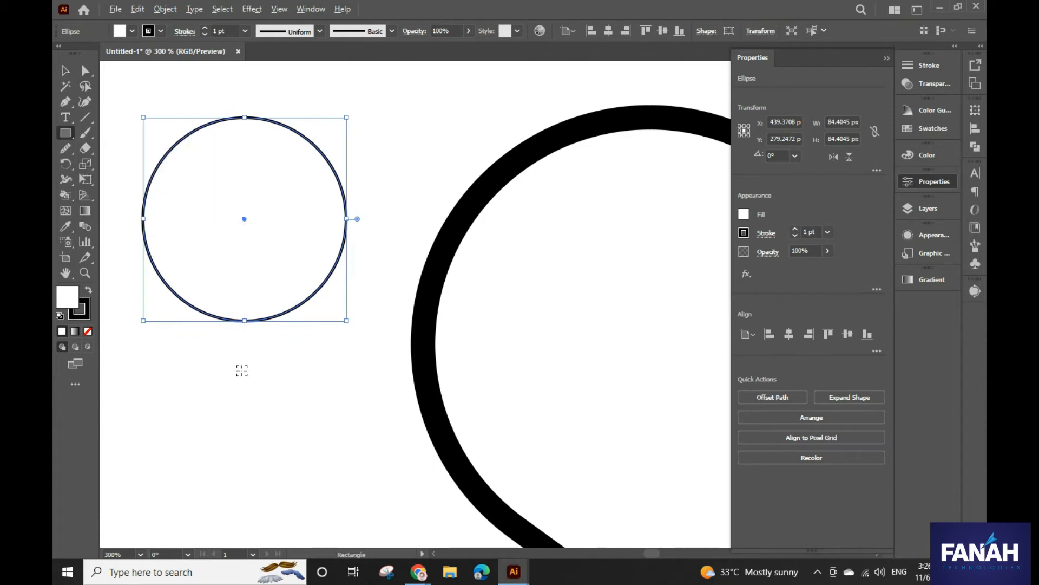
{"action": "scroll", "coordinate": [241, 370], "scroll_direction": "down", "scroll_amount": 1}
{"action": "left_click_drag", "start_coordinate": [242, 371], "coordinate": [346, 337]}
{"action": "scroll", "coordinate": [345, 337], "scroll_direction": "up", "scroll_amount": 1}
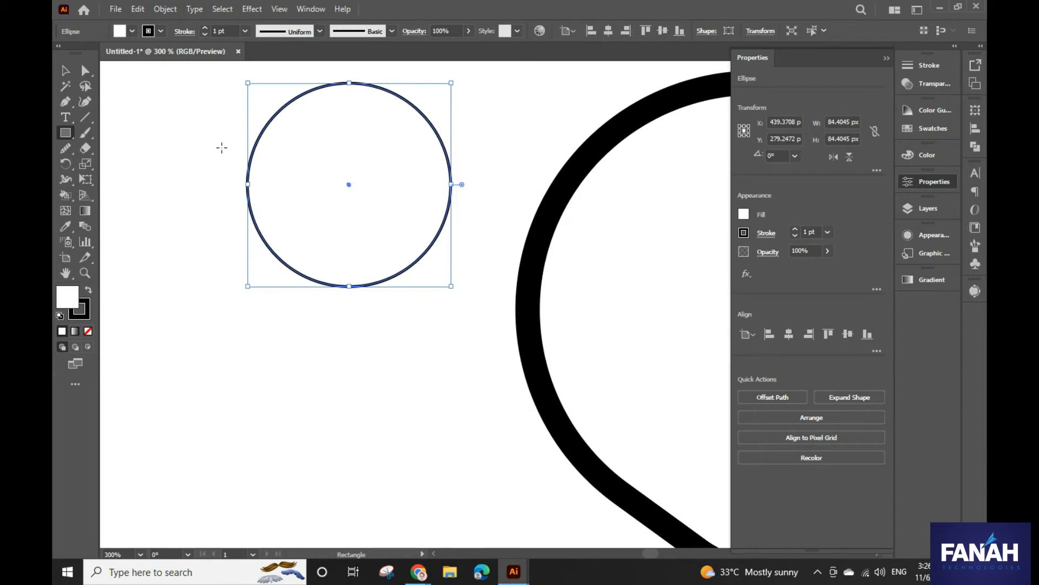
{"action": "left_click_drag", "start_coordinate": [222, 147], "coordinate": [474, 304]}
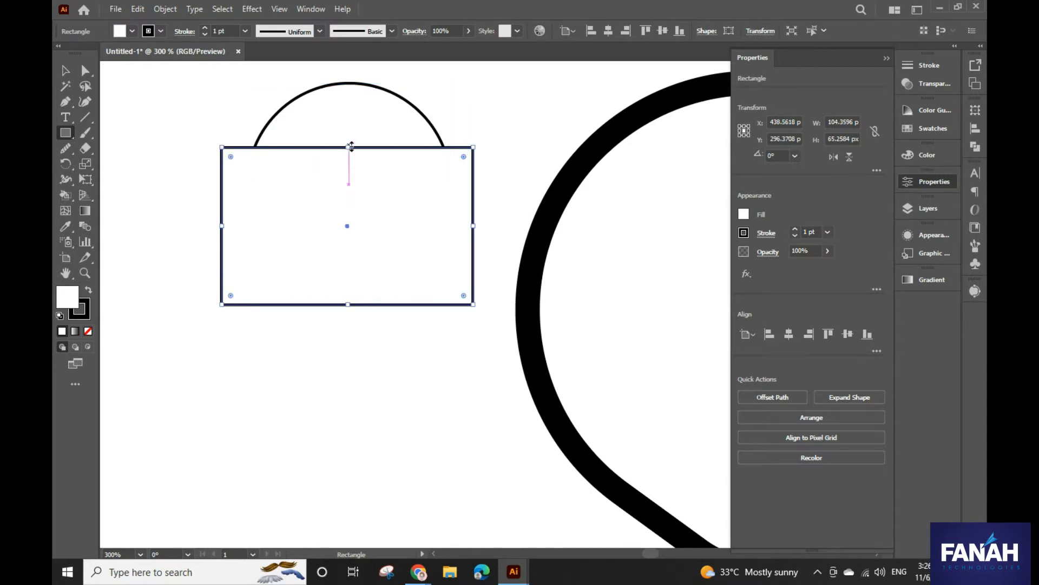
{"action": "left_click_drag", "start_coordinate": [348, 148], "coordinate": [348, 160]}
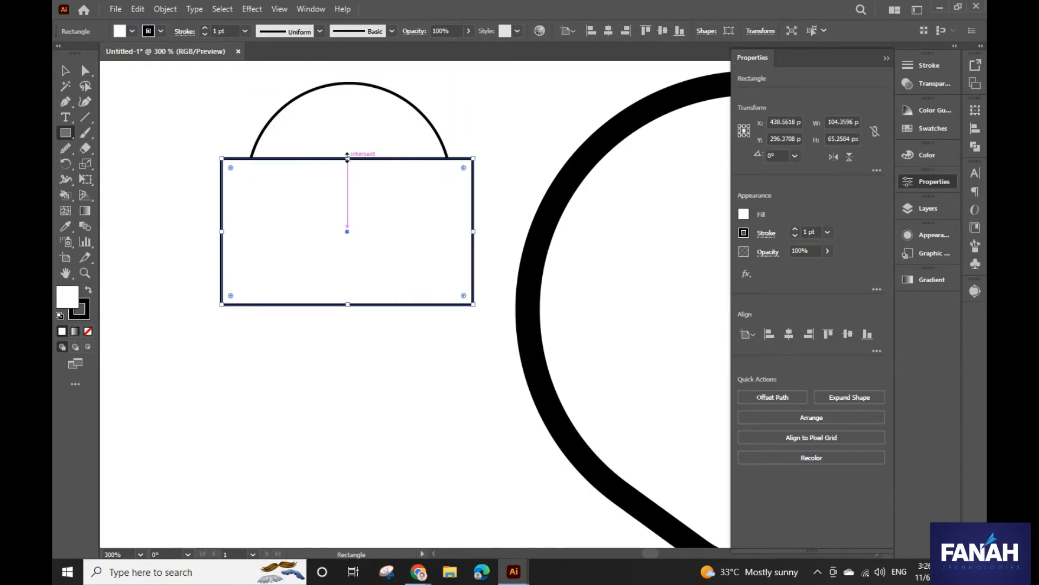
- Select the circle and rectangle and remove the rectangle and the overlapped circle area with Shape Builder, leaving the upper dome
{"action": "left_click", "coordinate": [60, 73]}
{"action": "left_click_drag", "start_coordinate": [150, 97], "coordinate": [274, 214]}
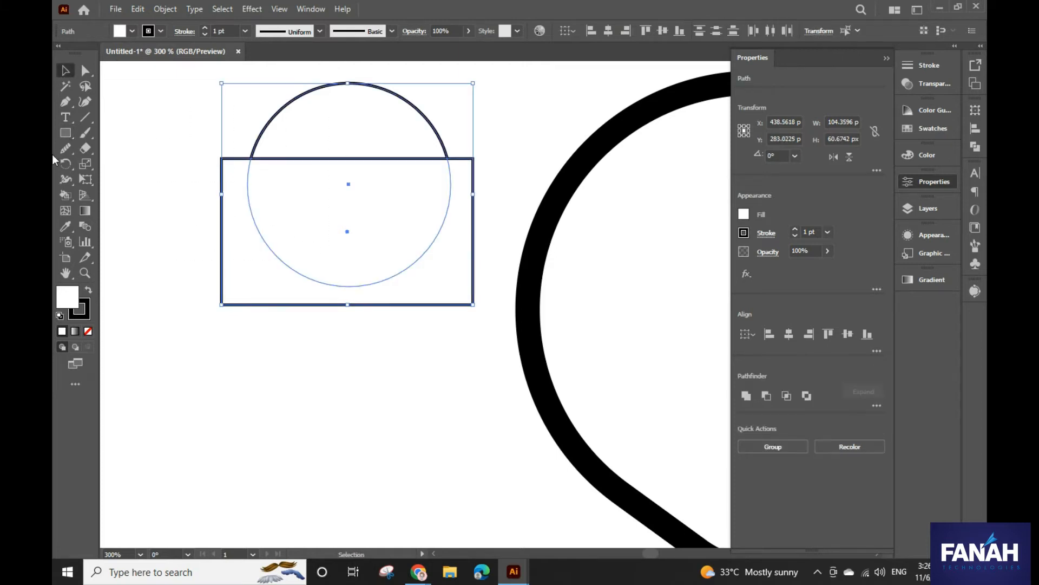
{"action": "left_click", "coordinate": [66, 180]}
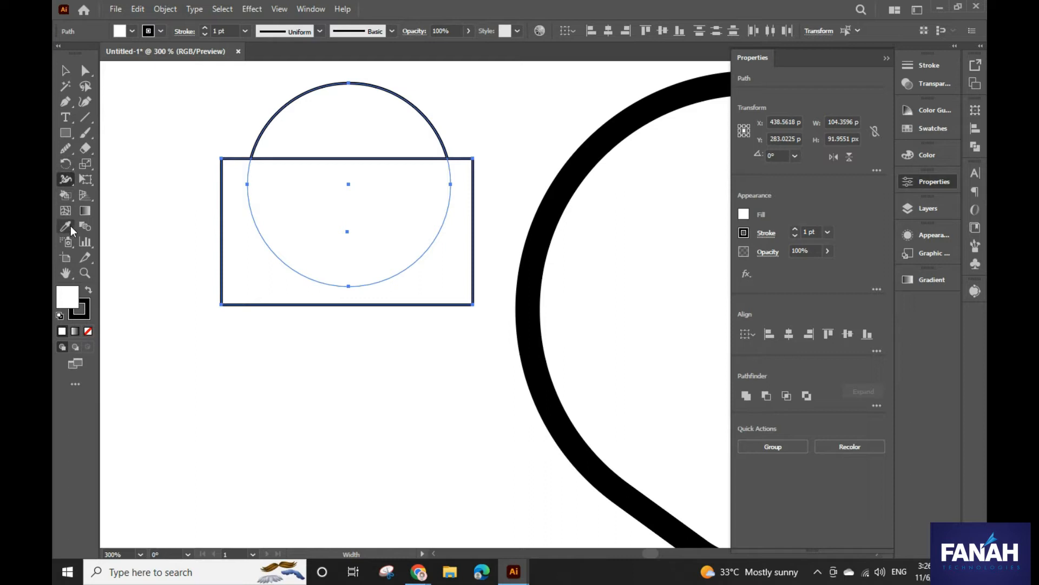
{"action": "right_click", "coordinate": [66, 197]}
{"action": "left_click", "coordinate": [139, 198]}
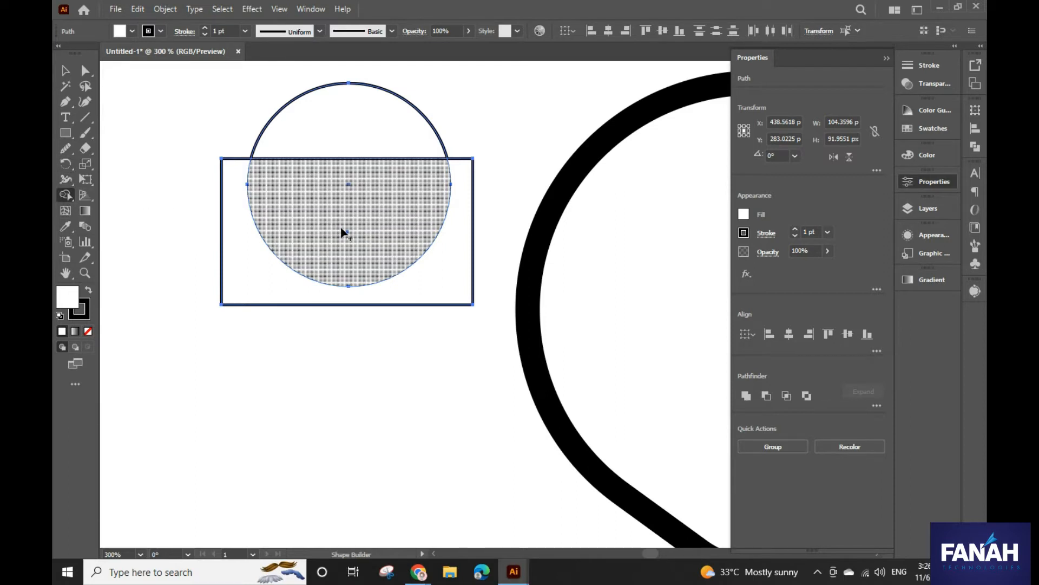
{"action": "mouse_move", "coordinate": [251, 255]}
{"action": "left_mouse_down"}
{"action": "mouse_move", "coordinate": [413, 274]}
{"action": "mouse_move", "coordinate": [378, 261]}
{"action": "left_mouse_up"}
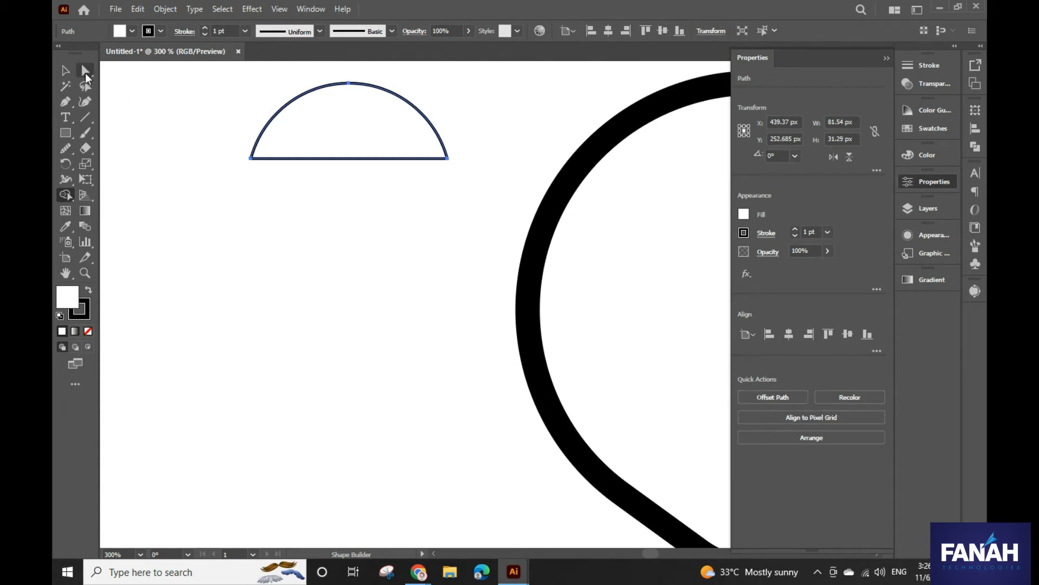
{"action": "left_click", "coordinate": [85, 71]}
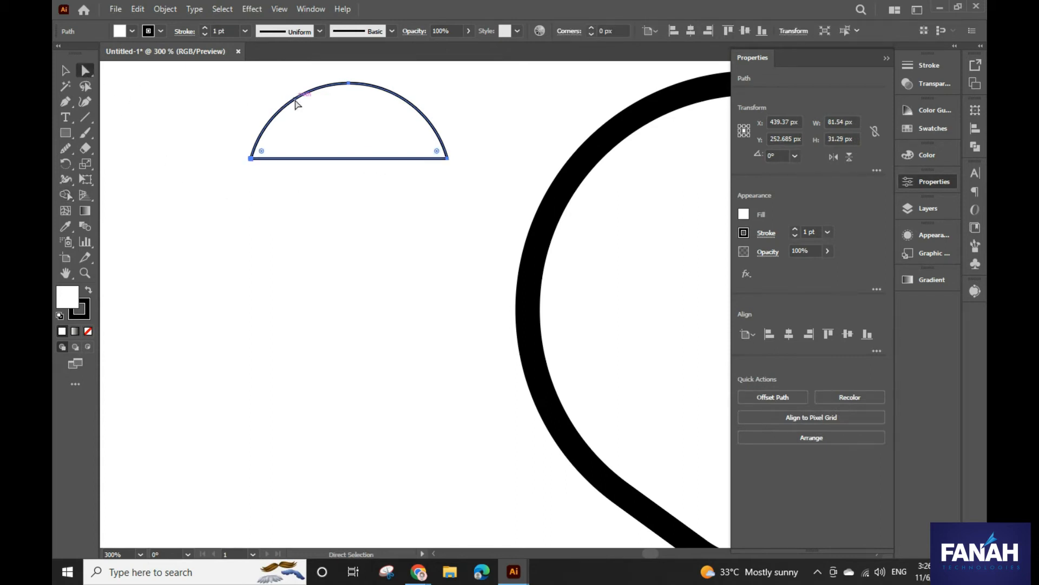
{"action": "key", "text": "ctrl+x"}
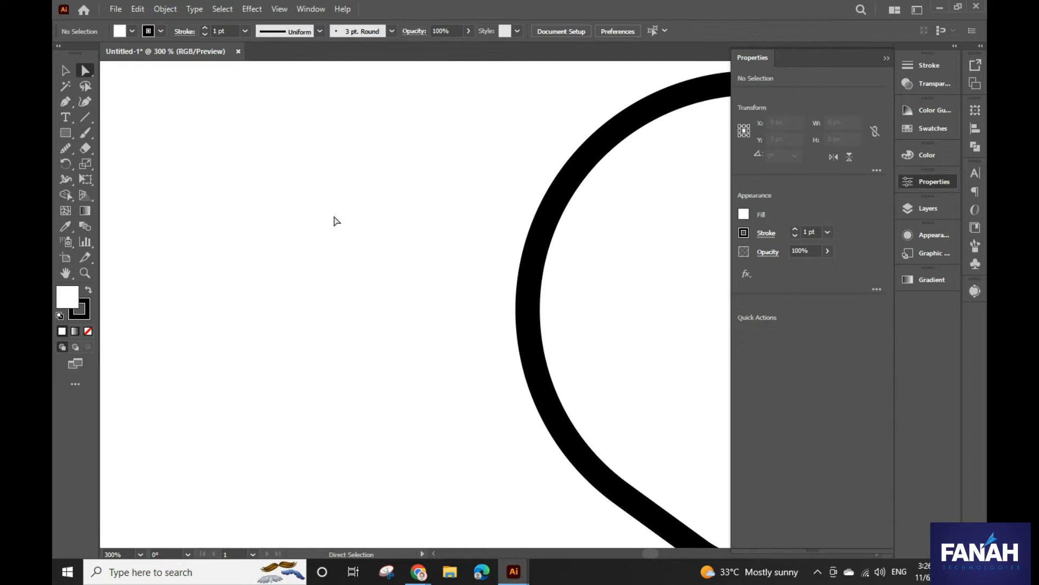
{"action": "key", "text": "ctrl+f"}
{"action": "left_click", "coordinate": [264, 168]}
{"action": "left_click_drag", "start_coordinate": [228, 181], "coordinate": [385, 164]}
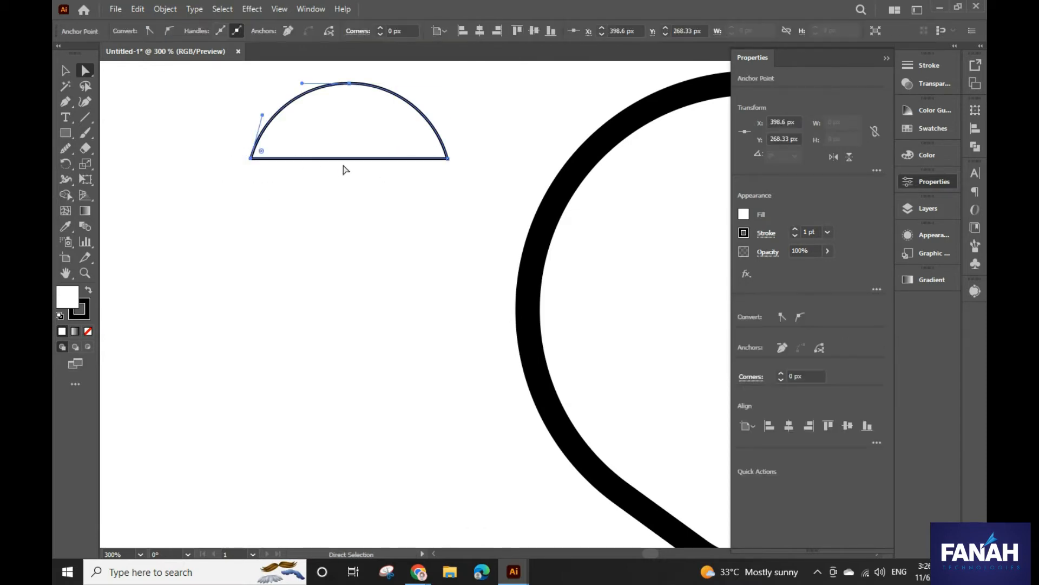
{"action": "left_click", "coordinate": [251, 158]}
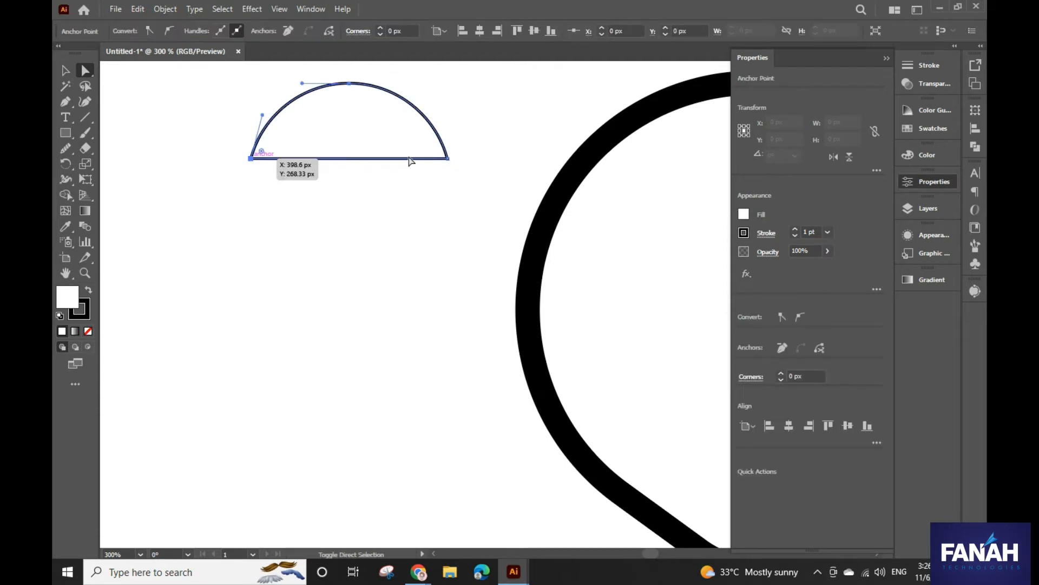
{"action": "left_click", "coordinate": [442, 158]}
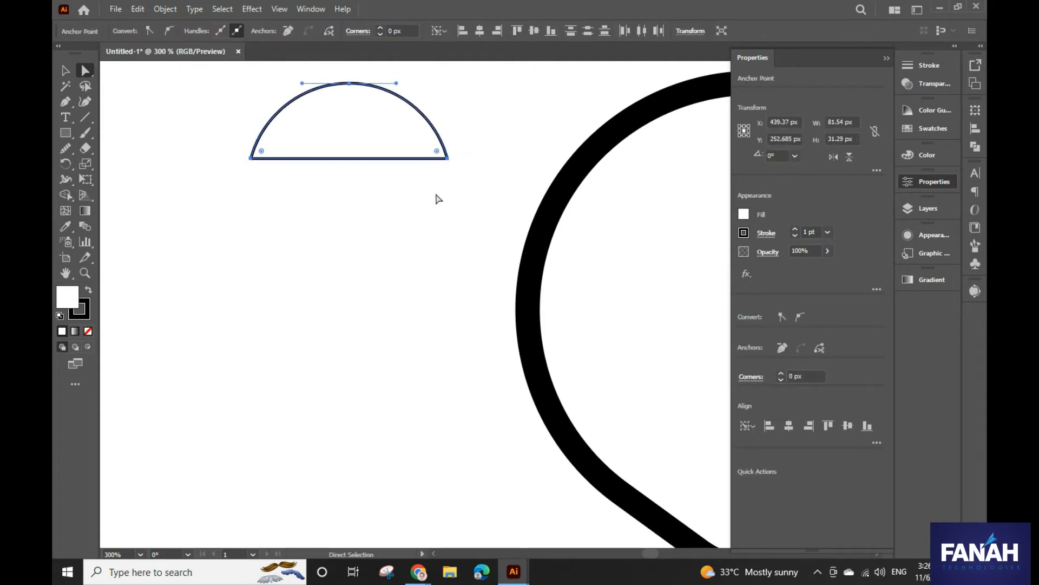
{"action": "key", "text": "Delete"}
{"action": "key", "text": "ctrl+z"}
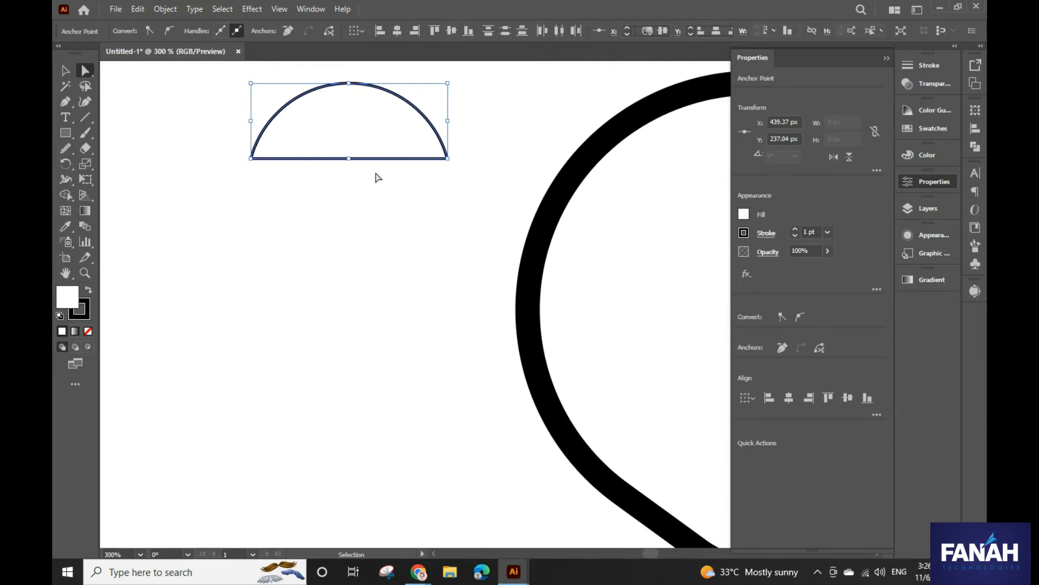
- Delete the straight bottom edge of the dome, leaving only the open arc
{"action": "left_click_drag", "start_coordinate": [348, 215], "coordinate": [379, 149]}
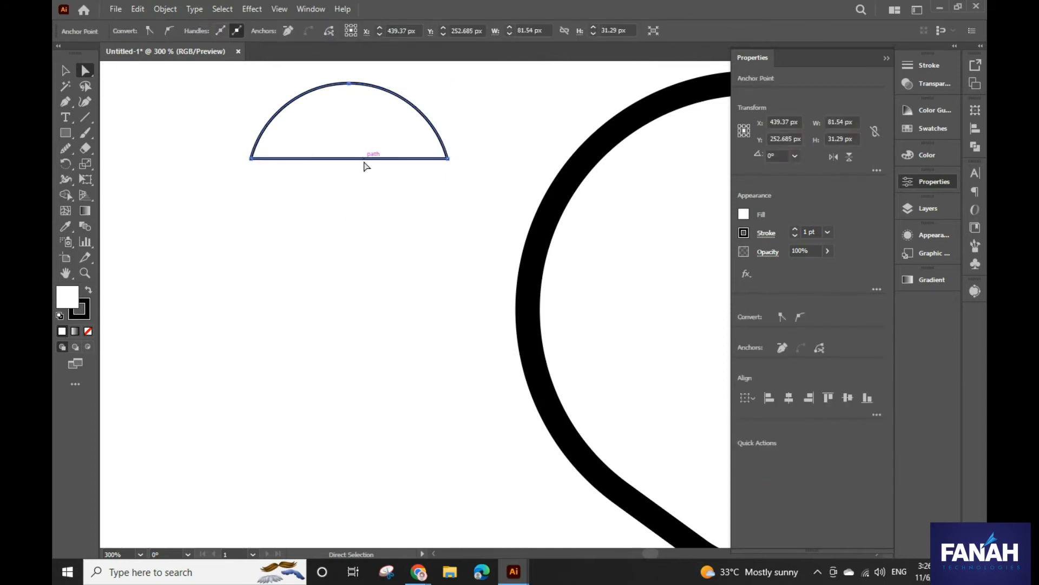
{"action": "key", "text": "Delete"}
{"action": "left_click", "coordinate": [65, 70]}
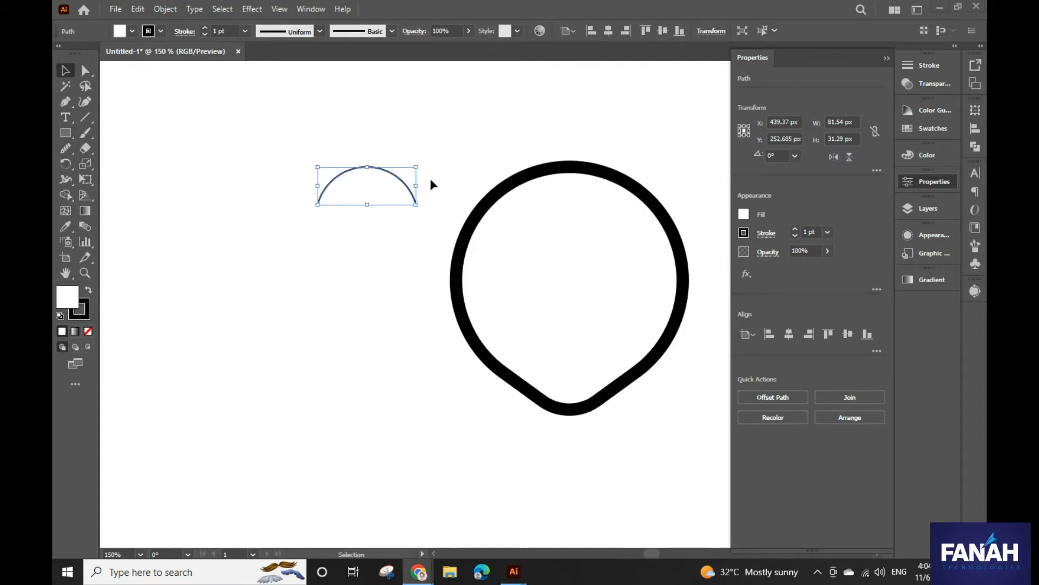
- Make a copy of the arc with Reflect and place it flipped below the original, with the ends of both arcs meeting
{"action": "right_click", "coordinate": [376, 174]}
{"action": "mouse_move", "coordinate": [402, 409]}
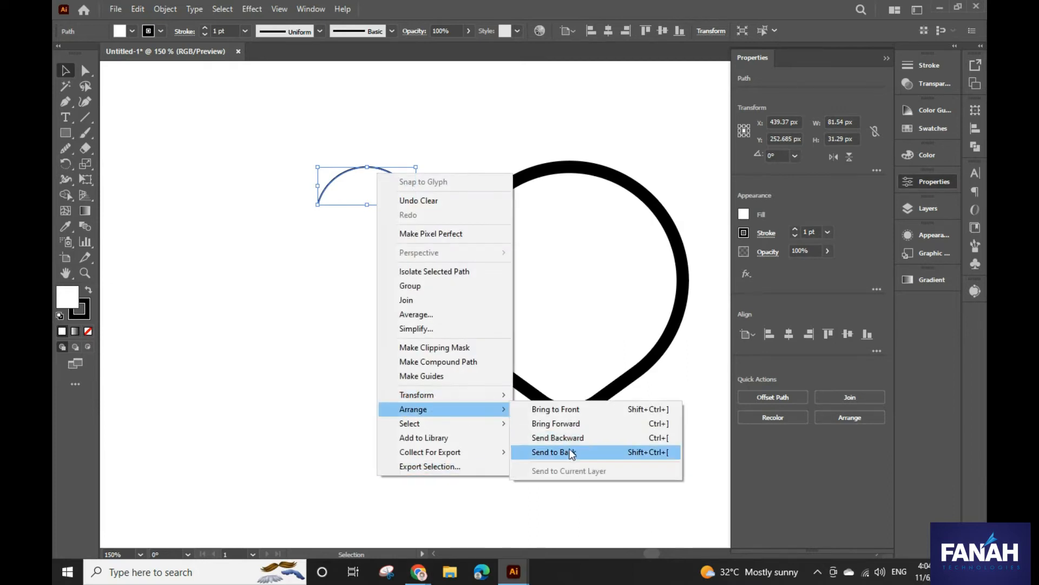
{"action": "mouse_move", "coordinate": [457, 394]}
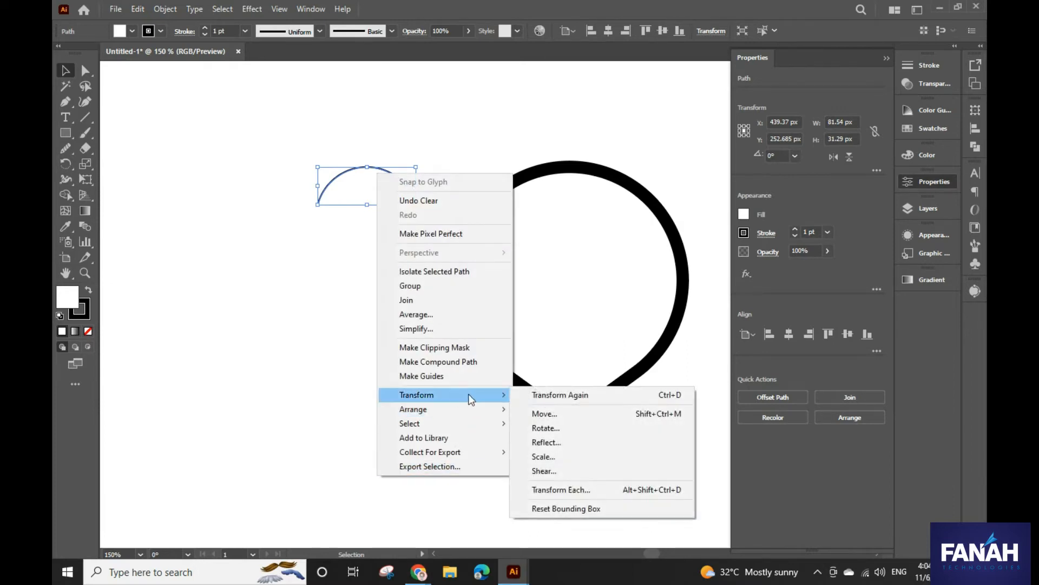
{"action": "left_click", "coordinate": [598, 445]}
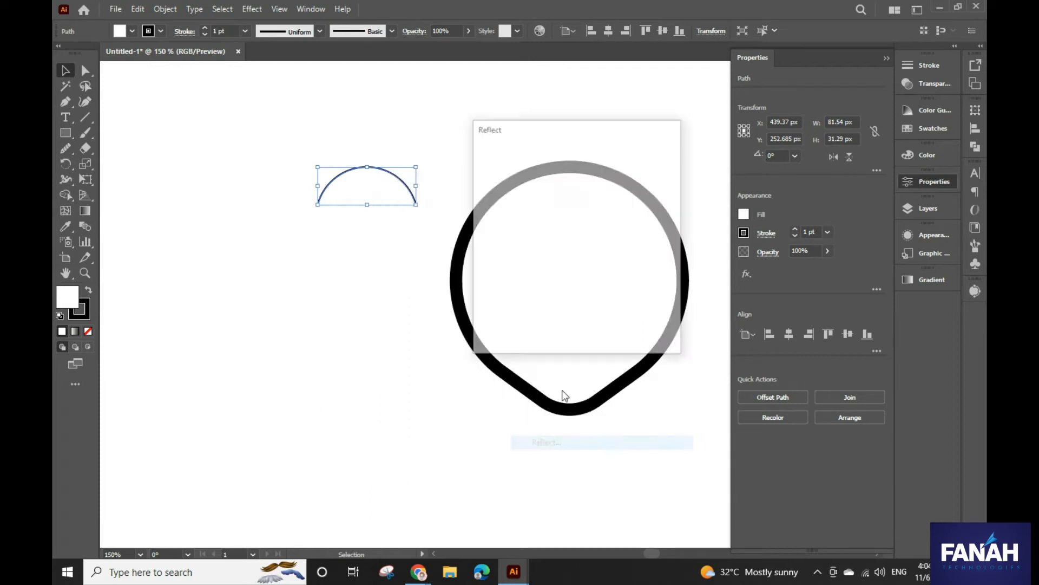
{"action": "left_click", "coordinate": [513, 328]}
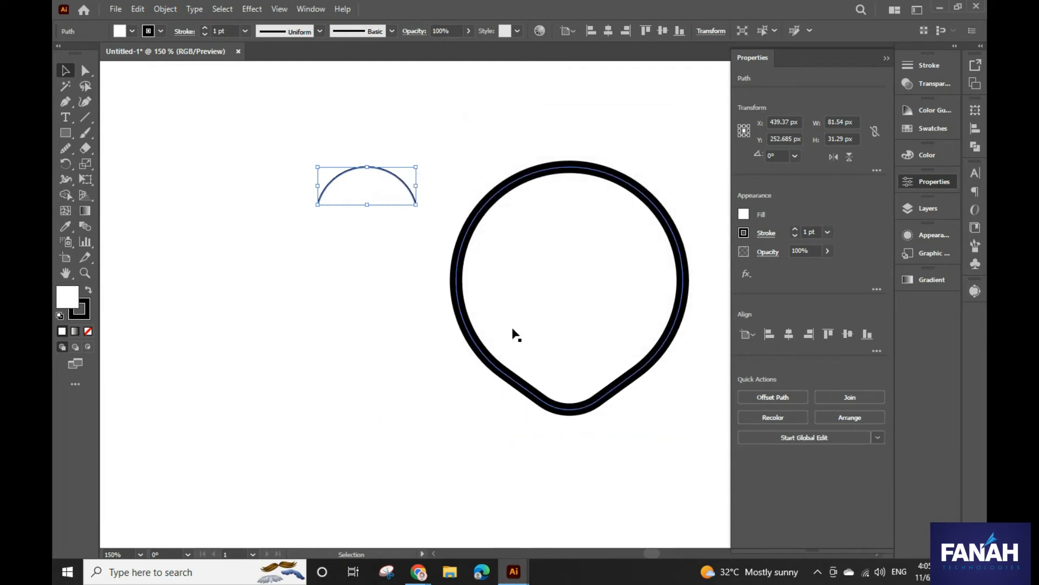
{"action": "left_click_drag", "start_coordinate": [336, 175], "coordinate": [328, 135], "text": "alt"}
{"action": "left_click_drag", "start_coordinate": [283, 189], "coordinate": [347, 254]}
- Remove the fill from the arcs, select both, and join them into one path
{"action": "left_click", "coordinate": [88, 331]}
{"action": "left_click", "coordinate": [161, 302]}
{"action": "left_click_drag", "start_coordinate": [222, 153], "coordinate": [405, 269]}
{"action": "right_click", "coordinate": [376, 232]}
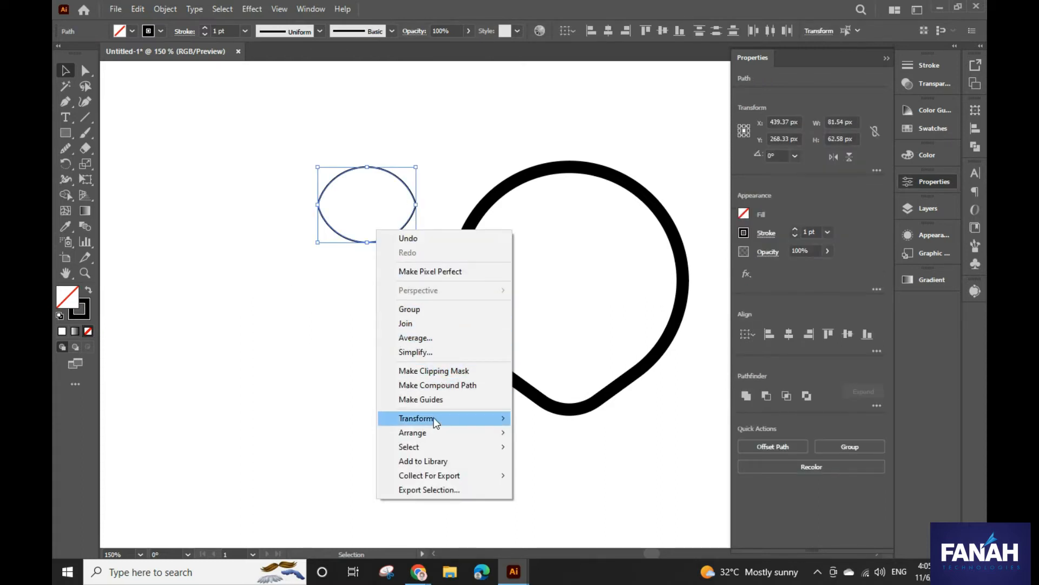
{"action": "left_click", "coordinate": [416, 323]}
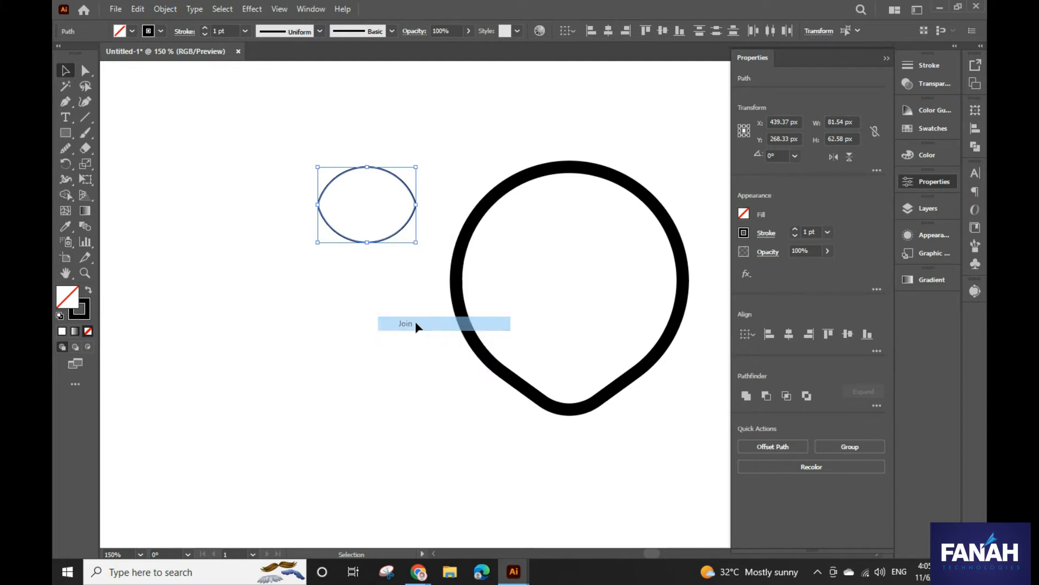
- Rotate the joined eye shape to about 312° and shrink it to about 55.4 by 56.8 px
{"action": "left_click", "coordinate": [291, 278]}
{"action": "mouse_move", "coordinate": [391, 235]}
{"action": "left_mouse_down"}
{"action": "mouse_move", "coordinate": [370, 258]}
{"action": "mouse_move", "coordinate": [298, 262]}
{"action": "mouse_move", "coordinate": [293, 318]}
{"action": "mouse_move", "coordinate": [275, 306]}
{"action": "left_mouse_up"}
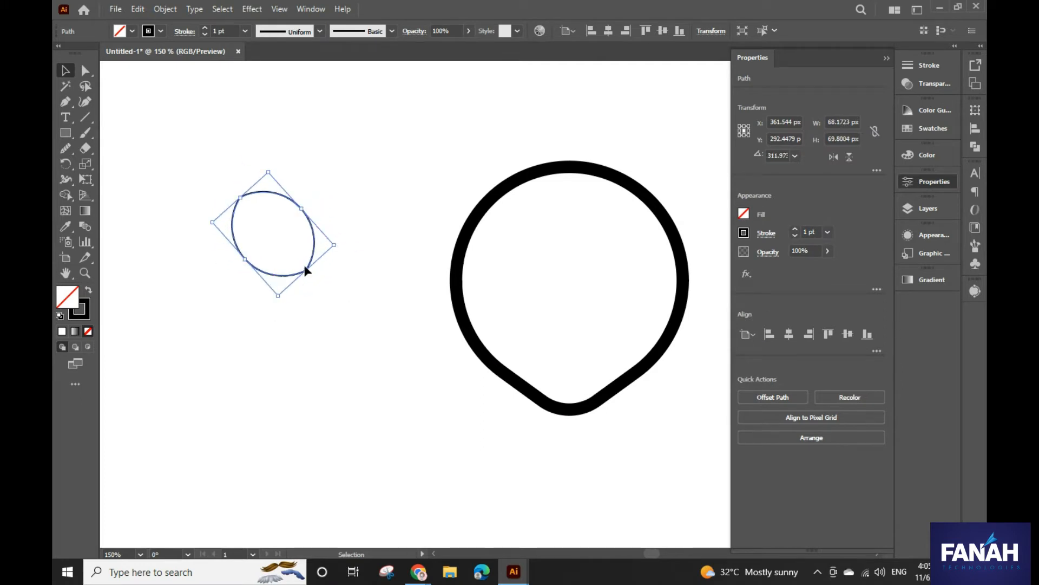
{"action": "left_click_drag", "start_coordinate": [270, 174], "coordinate": [271, 195]}
{"action": "left_click_drag", "start_coordinate": [281, 250], "coordinate": [384, 275]}
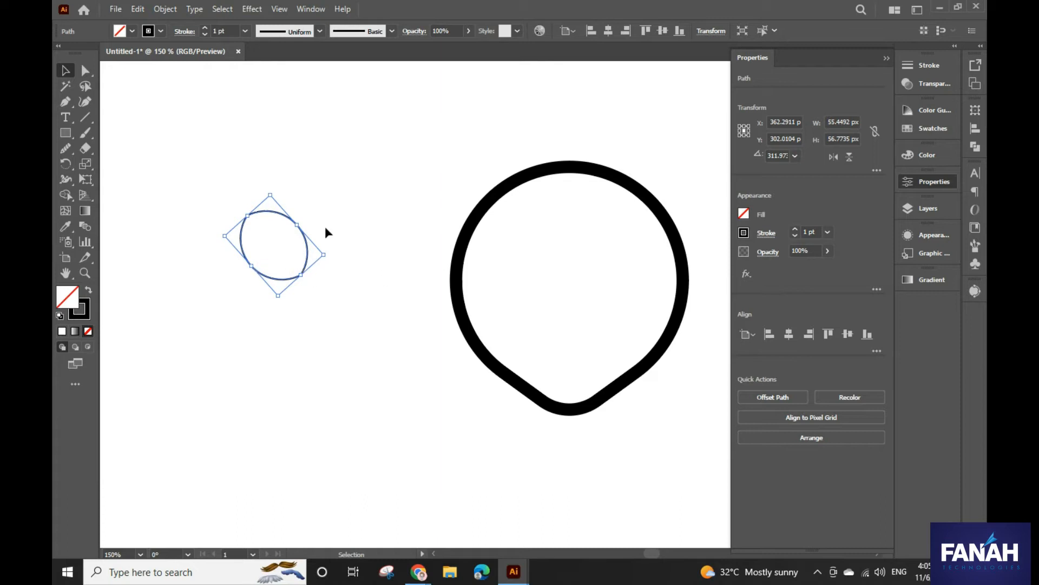
- Move the rotated eye shape inside the upper left part of the thick head outline
{"action": "left_click", "coordinate": [298, 246]}
{"action": "left_click", "coordinate": [306, 249]}
{"action": "mouse_move", "coordinate": [307, 249]}
{"action": "left_mouse_down"}
{"action": "mouse_move", "coordinate": [557, 279]}
{"action": "mouse_move", "coordinate": [546, 267]}
{"action": "left_mouse_up"}
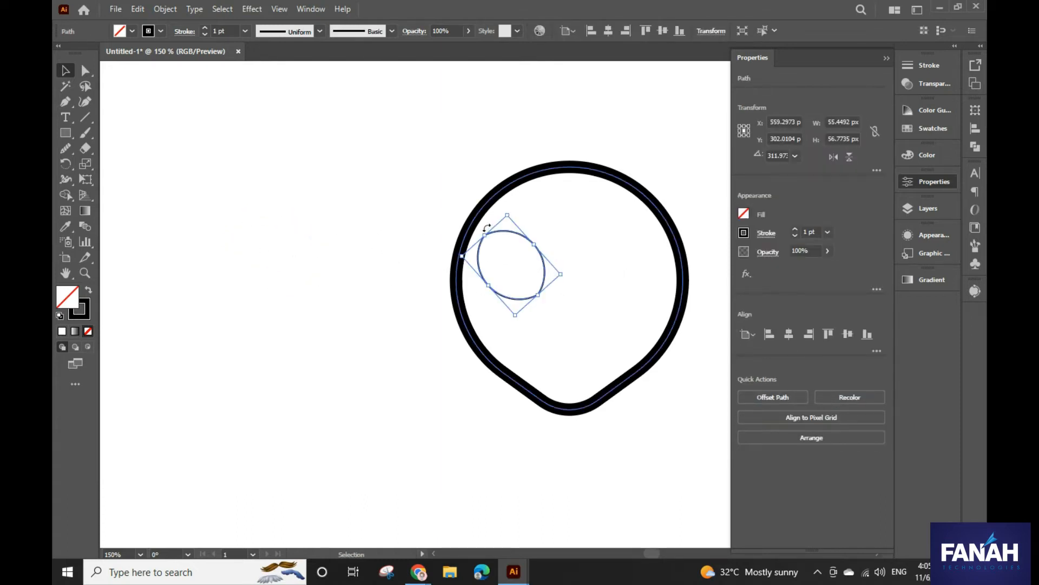
- Set the eye's stroke to 10 pt, reduce it to about 46.9 by 48 px, and adjust its position inside the head
{"action": "left_click", "coordinate": [477, 226]}
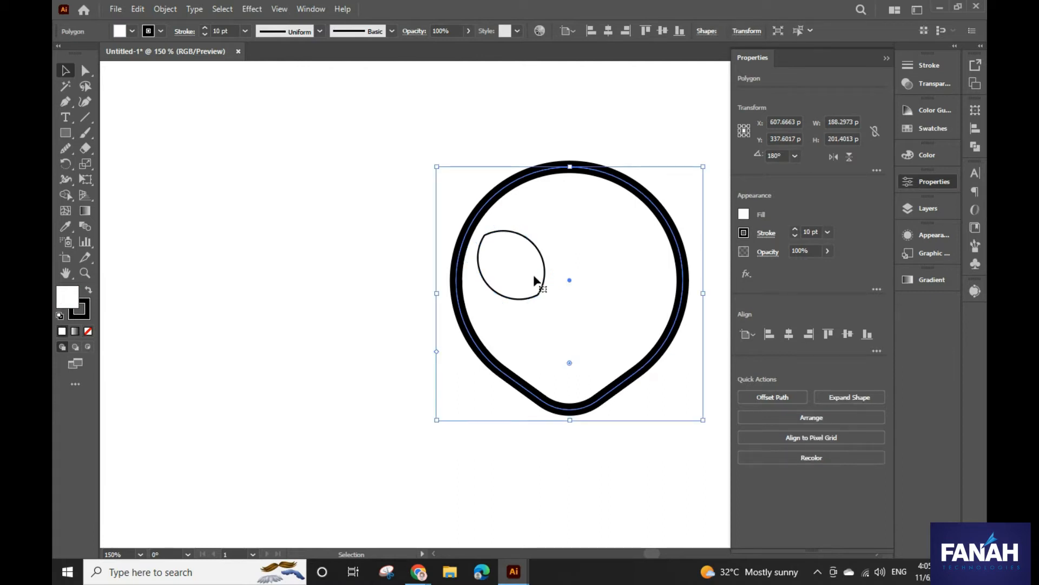
{"action": "left_click", "coordinate": [539, 251]}
{"action": "left_click", "coordinate": [204, 27]}
{"action": "left_click", "coordinate": [205, 27]}
{"action": "left_click", "coordinate": [204, 27]}
{"action": "left_click", "coordinate": [204, 27]}
{"action": "left_click", "coordinate": [205, 28]}
{"action": "left_click_drag", "start_coordinate": [332, 228], "coordinate": [253, 209]}
{"action": "left_click_drag", "start_coordinate": [471, 252], "coordinate": [455, 258]}
- Create a mirrored copy of the eye in place with Reflect
{"action": "right_click", "coordinate": [455, 259]}
{"action": "mouse_move", "coordinate": [518, 494]}
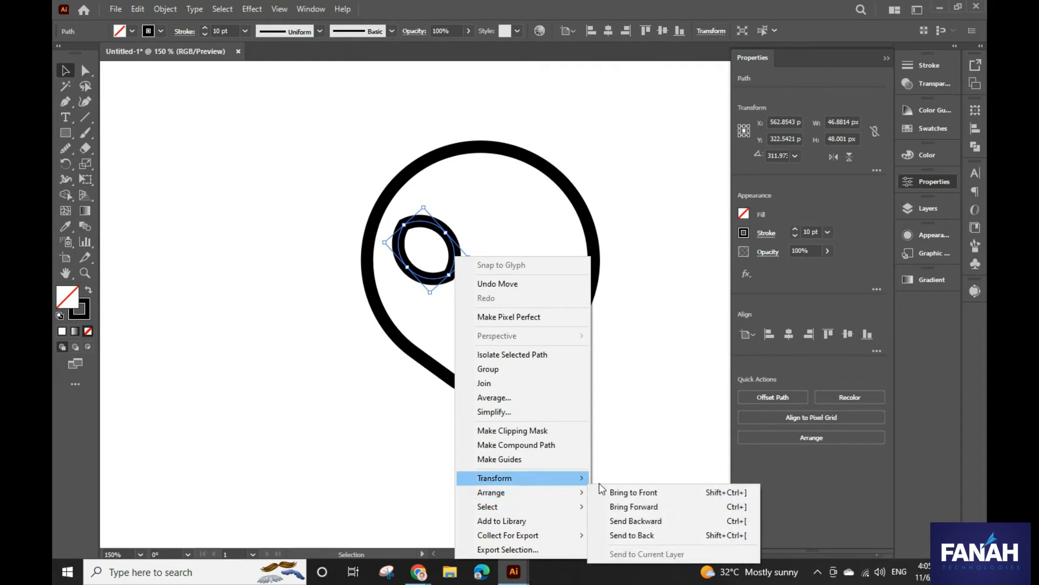
{"action": "mouse_move", "coordinate": [570, 480]}
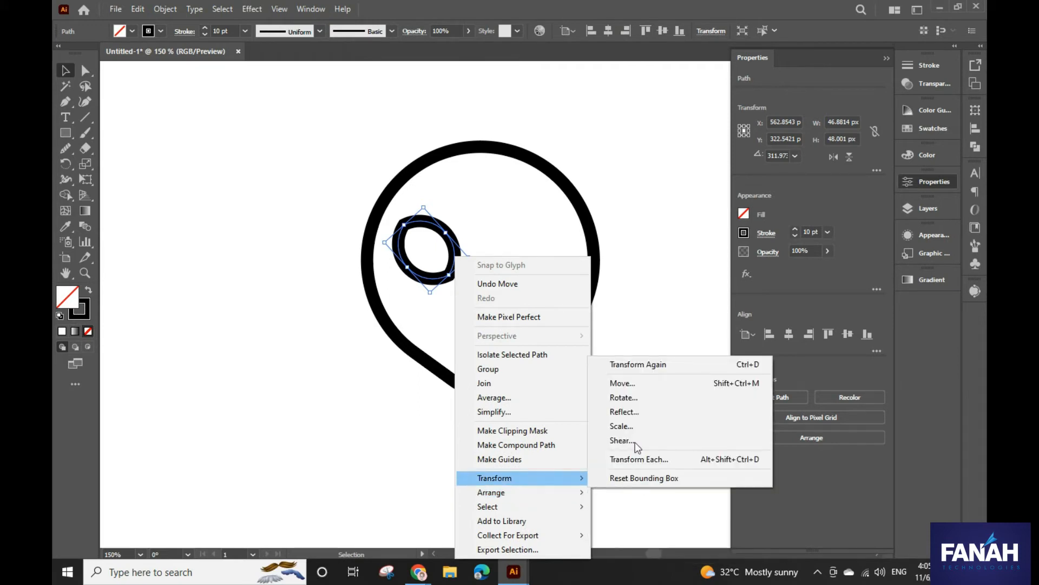
{"action": "left_click", "coordinate": [628, 412]}
{"action": "left_click", "coordinate": [525, 327]}
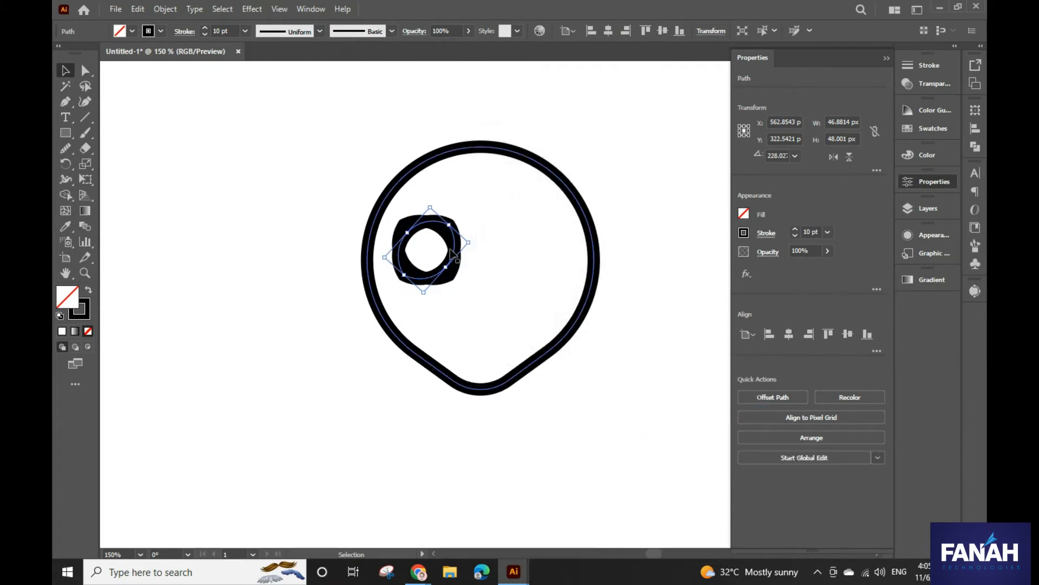
{"action": "left_click_drag", "start_coordinate": [450, 251], "coordinate": [545, 242]}
{"action": "key", "text": "ctrl+z"}
{"action": "left_click", "coordinate": [452, 244]}
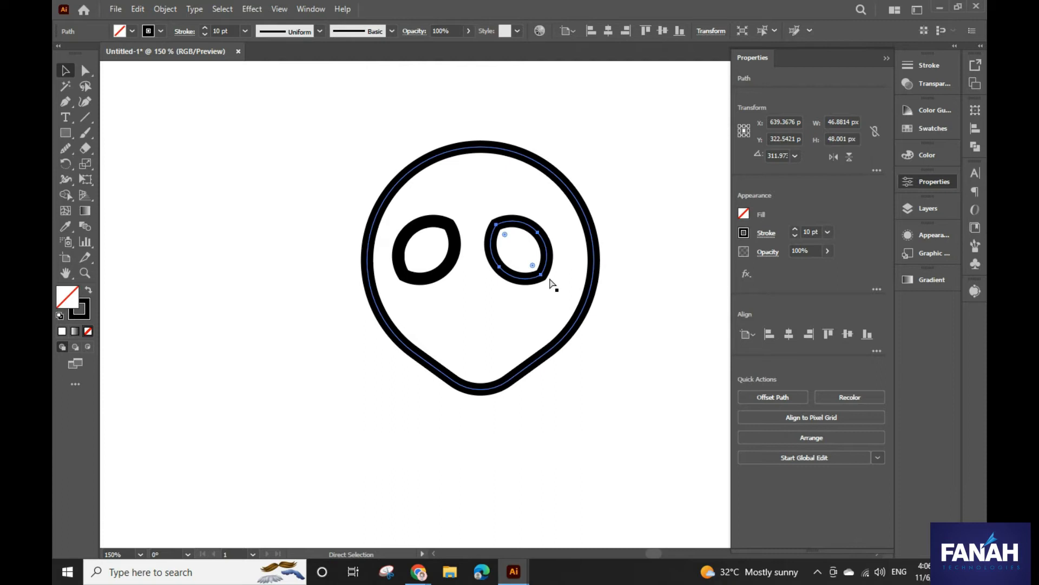
{"action": "key", "text": "ctrl+z"}
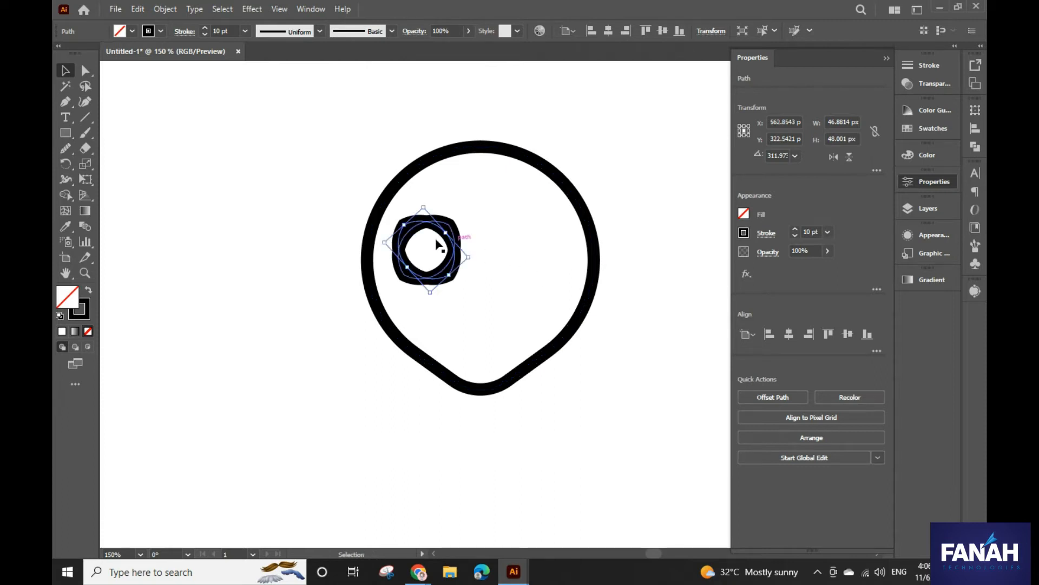
{"action": "left_click", "coordinate": [465, 215]}
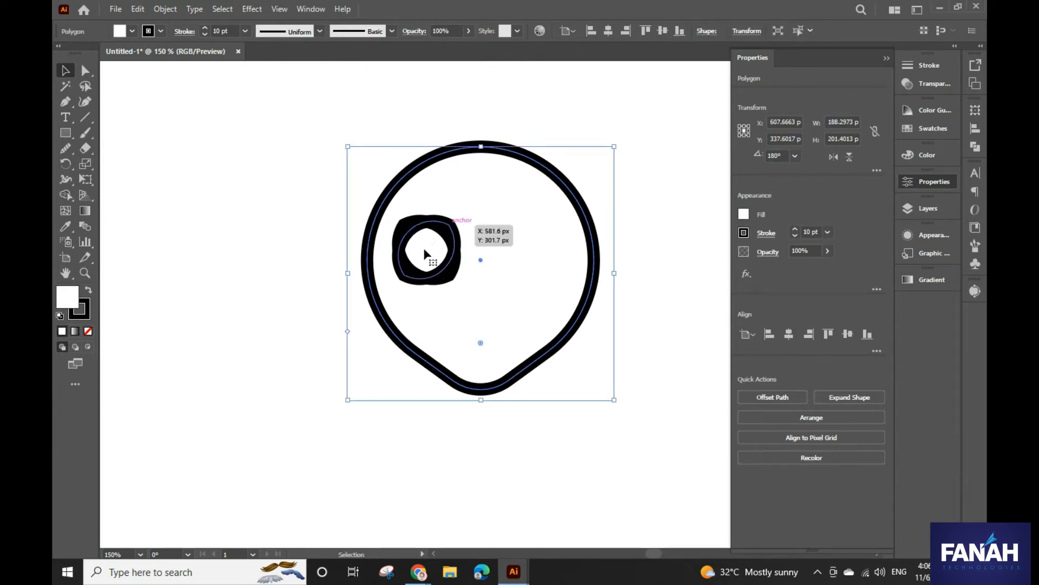
- Move the mirrored eye copy horizontally to the right half of the head, level with the original eye
{"action": "left_click", "coordinate": [449, 226]}
{"action": "left_click_drag", "start_coordinate": [449, 225], "coordinate": [531, 231]}
{"action": "key", "text": "ctrl+z"}
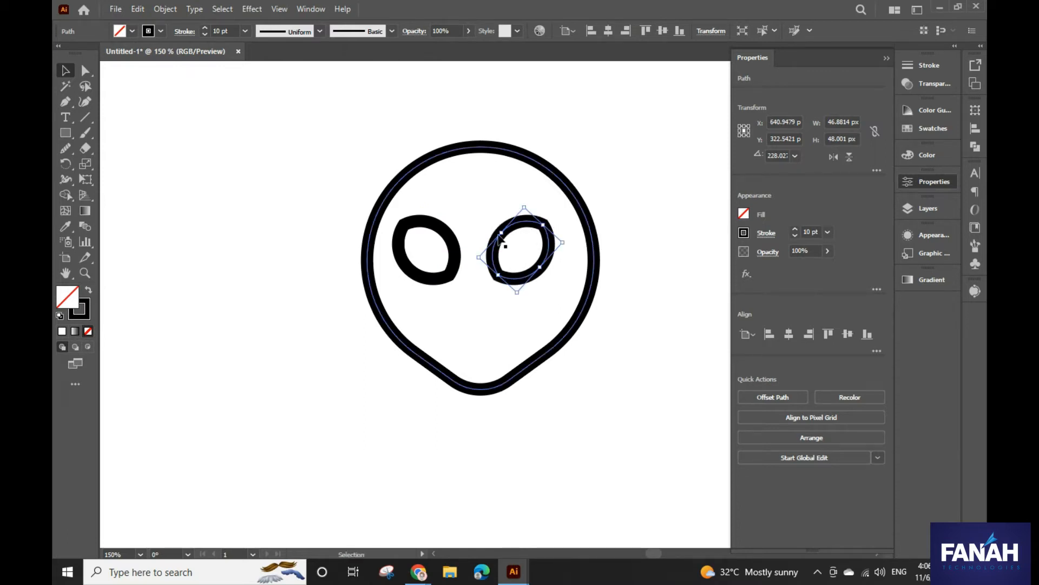
- Select both eyes and enlarge them together until each is about 53 by 54.2 px
{"action": "left_click", "coordinate": [437, 227], "text": "shift"}
{"action": "left_click_drag", "start_coordinate": [552, 220], "coordinate": [569, 206]}
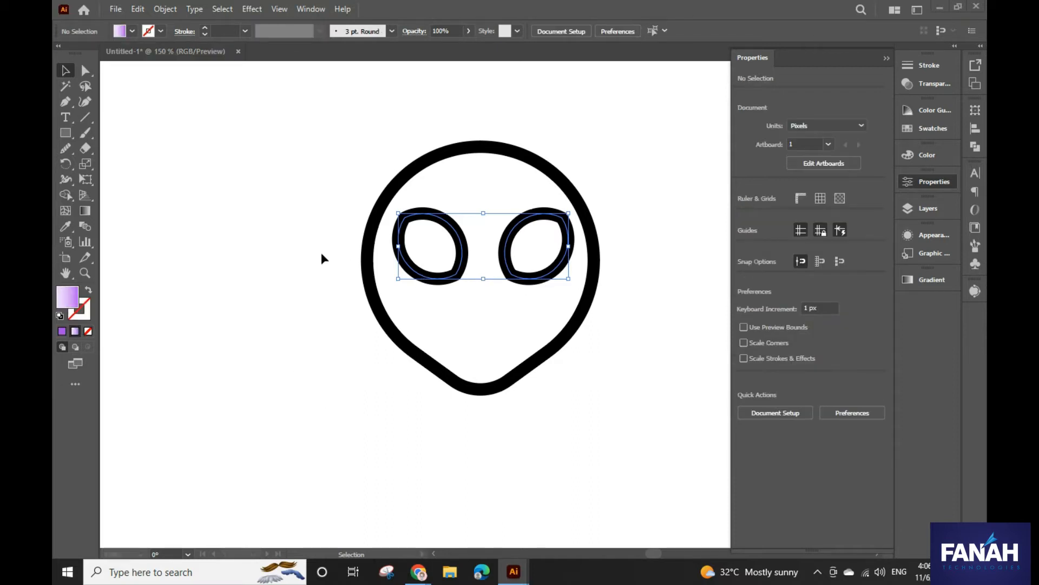
{"action": "left_click", "coordinate": [252, 258]}
{"action": "left_click", "coordinate": [291, 228]}
- Round the pointed corners of the left eye to a radius of about 11.8 px
{"action": "left_click", "coordinate": [464, 237]}
{"action": "key", "text": "a"}
{"action": "left_click", "coordinate": [426, 262]}
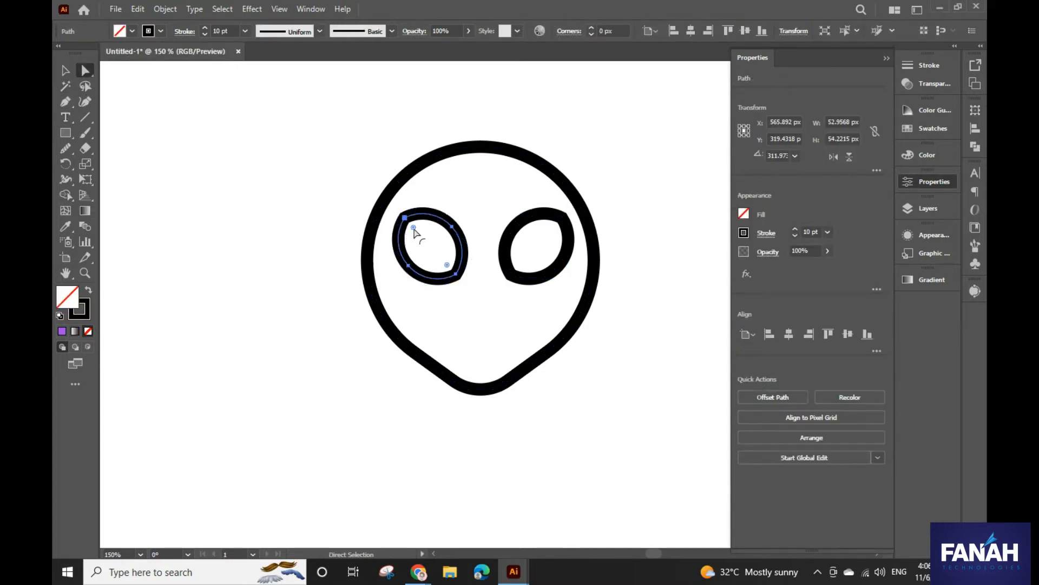
{"action": "left_click_drag", "start_coordinate": [414, 229], "coordinate": [416, 230]}
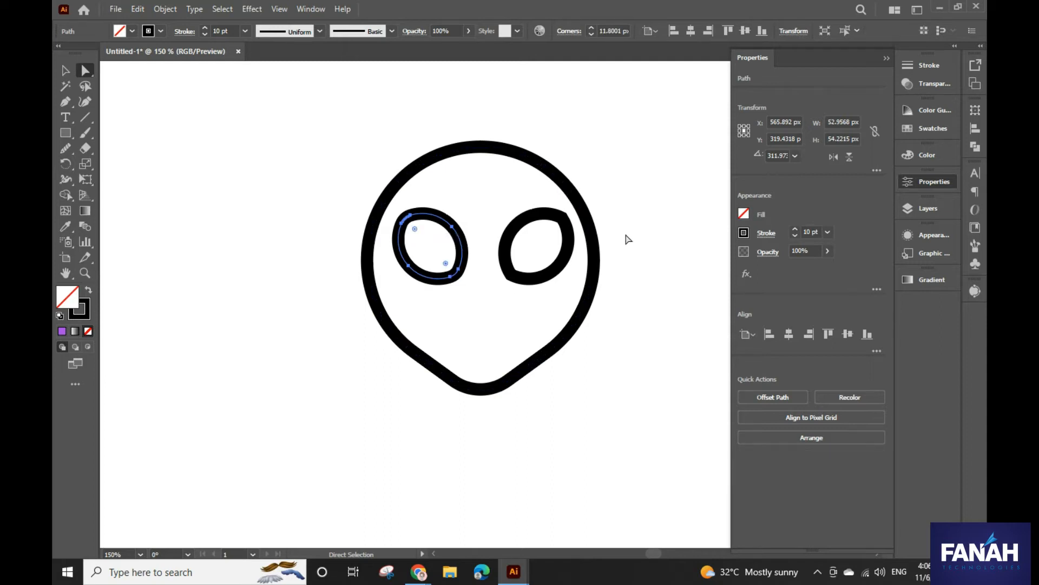
{"action": "left_click", "coordinate": [562, 227]}
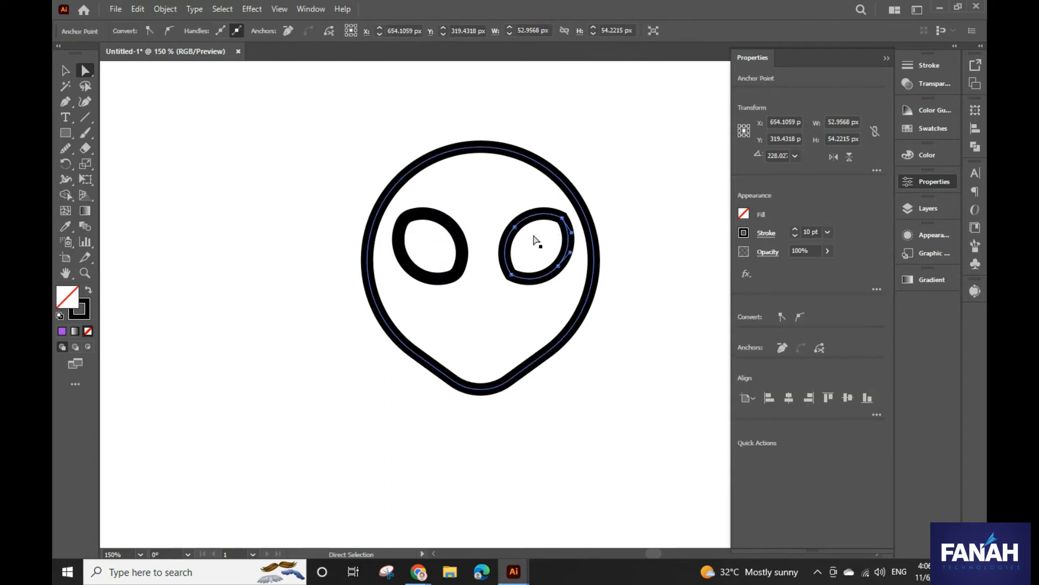
{"action": "left_click", "coordinate": [487, 224]}
{"action": "key", "text": "ctrl+shift+a"}
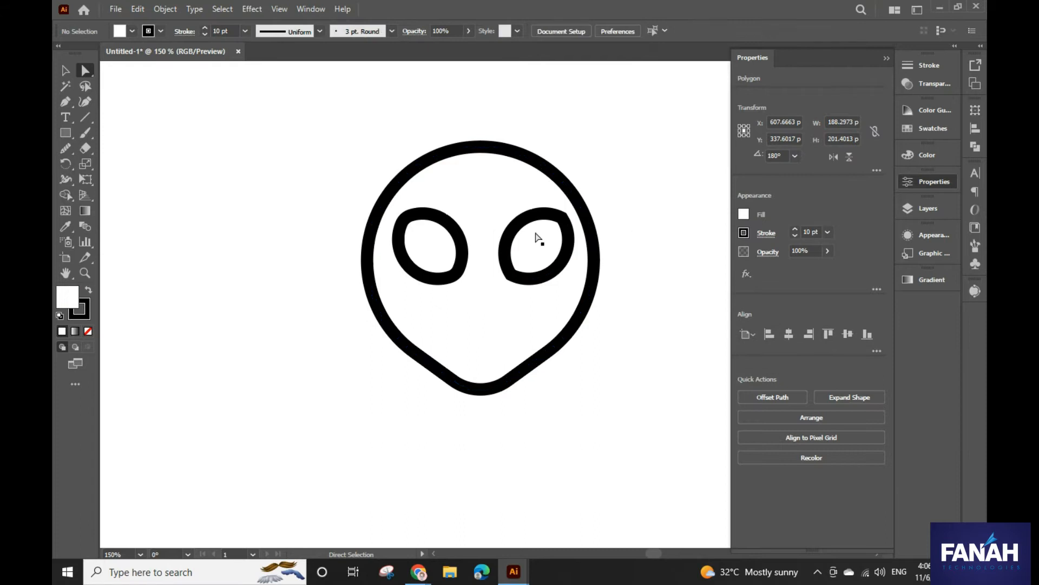
{"action": "left_click", "coordinate": [570, 233]}
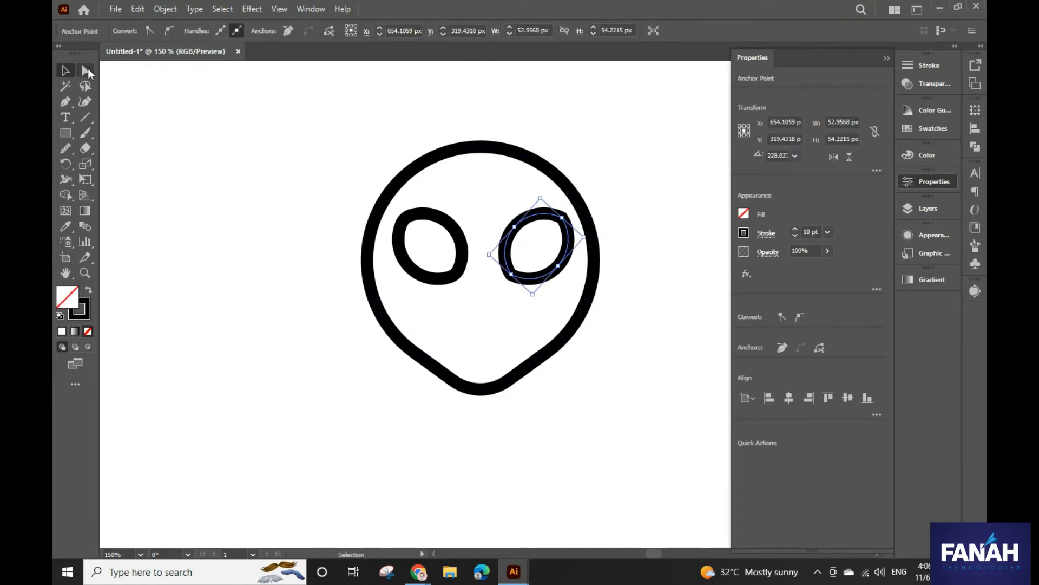
{"action": "key", "text": "ctrl+shift+a"}
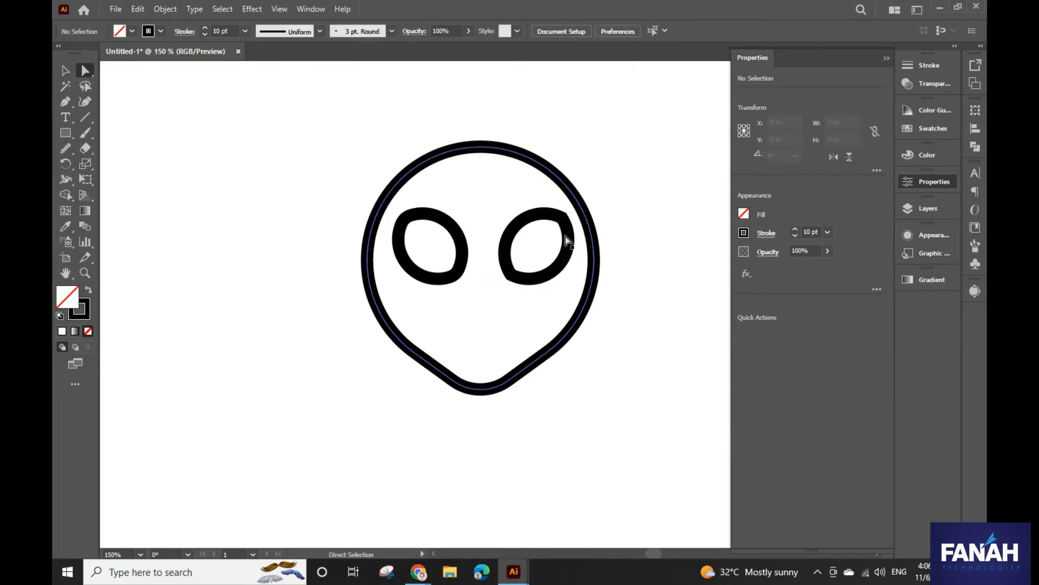
- Select both pointed corner anchors of the right eye and round them to a radius of about 14.7 px
{"action": "left_click", "coordinate": [571, 238]}
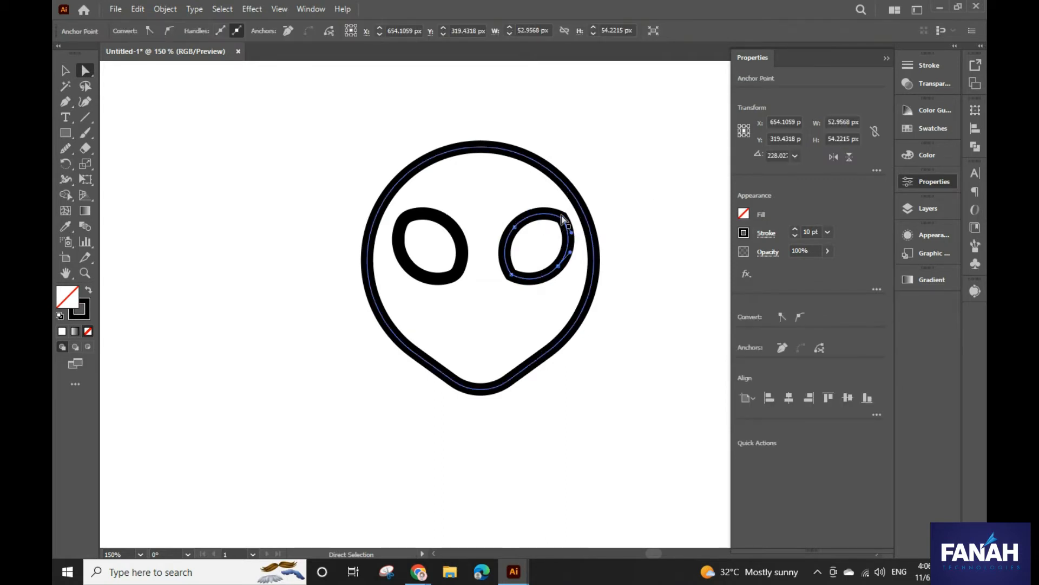
{"action": "left_click", "coordinate": [562, 217]}
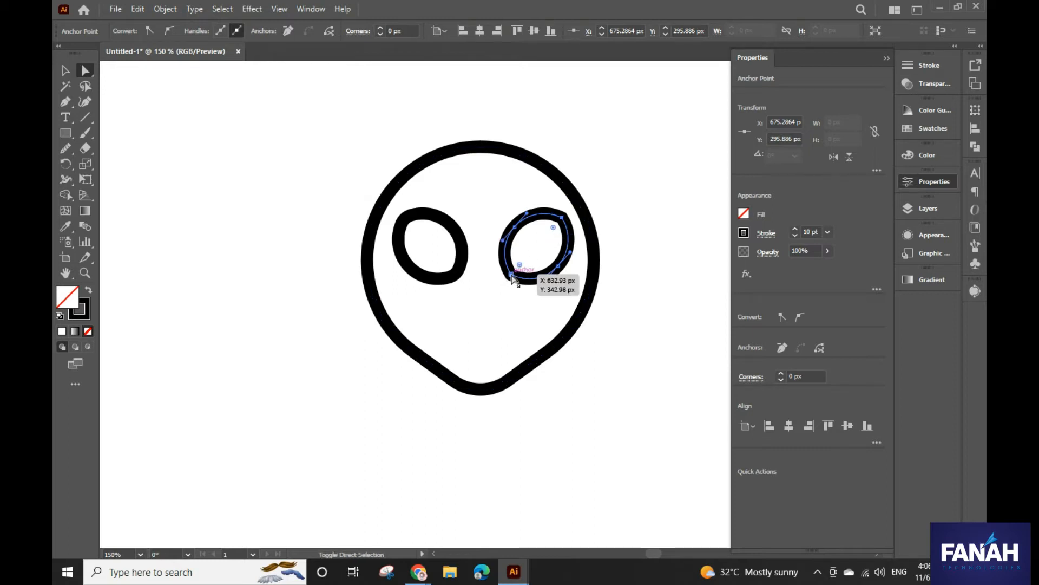
{"action": "left_click", "coordinate": [511, 276], "text": "shift"}
{"action": "left_click_drag", "start_coordinate": [553, 229], "coordinate": [550, 232]}
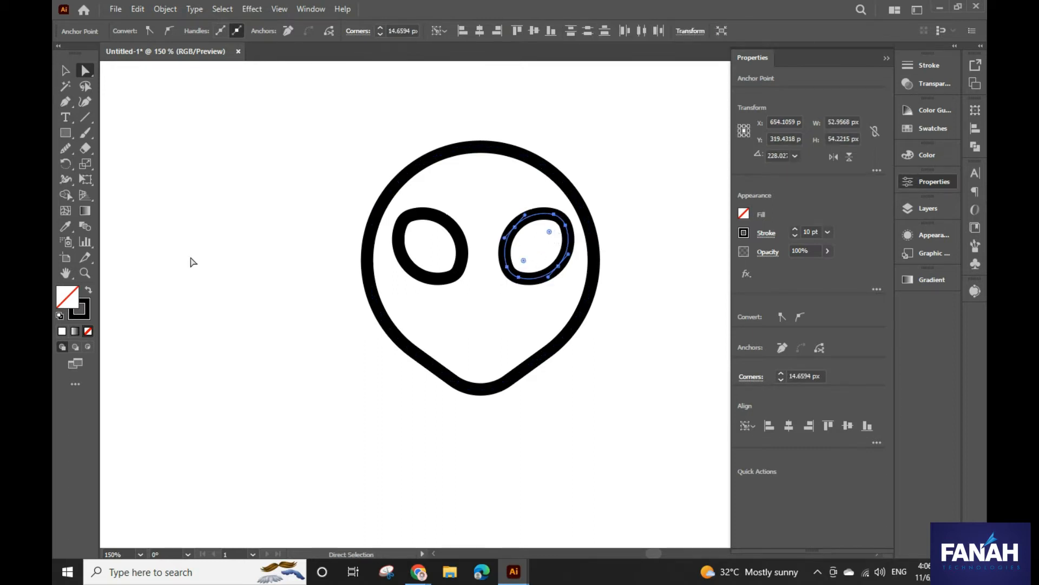
- Enlarge the two eyes toward the head's centre, making the right about 58.5 by 61 px and the left about 56.3 by 58.3 px
{"action": "left_click", "coordinate": [65, 71]}
{"action": "left_click", "coordinate": [155, 205]}
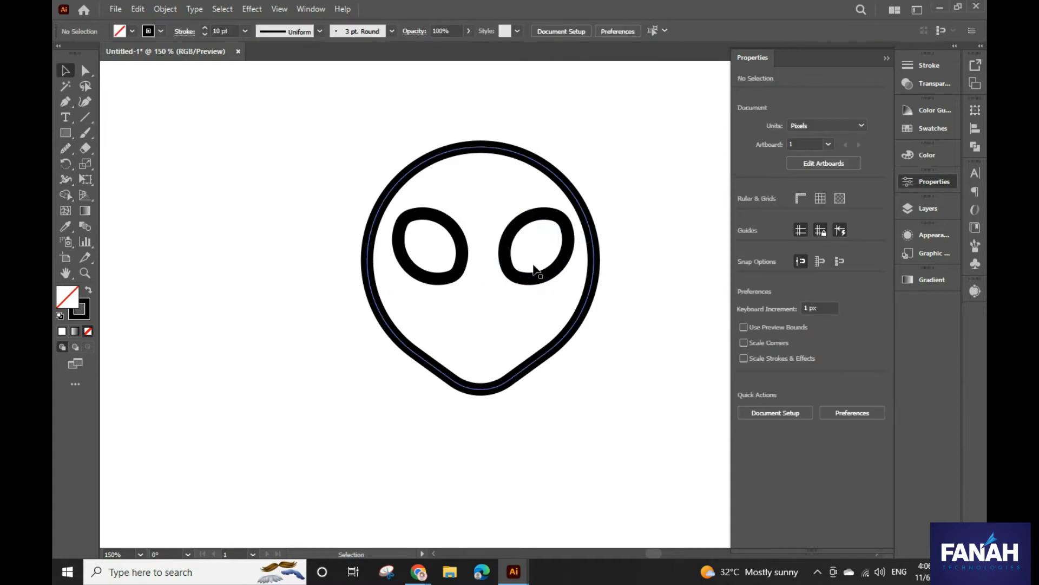
{"action": "left_click", "coordinate": [536, 278]}
{"action": "left_click_drag", "start_coordinate": [503, 282], "coordinate": [461, 283]}
{"action": "left_click", "coordinate": [451, 277]}
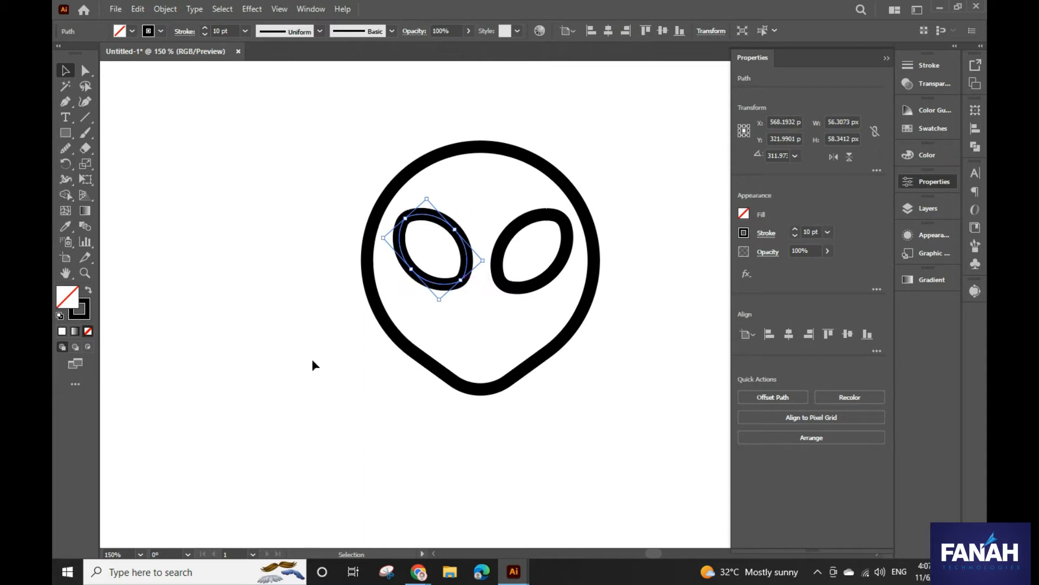
{"action": "left_click", "coordinate": [303, 334]}
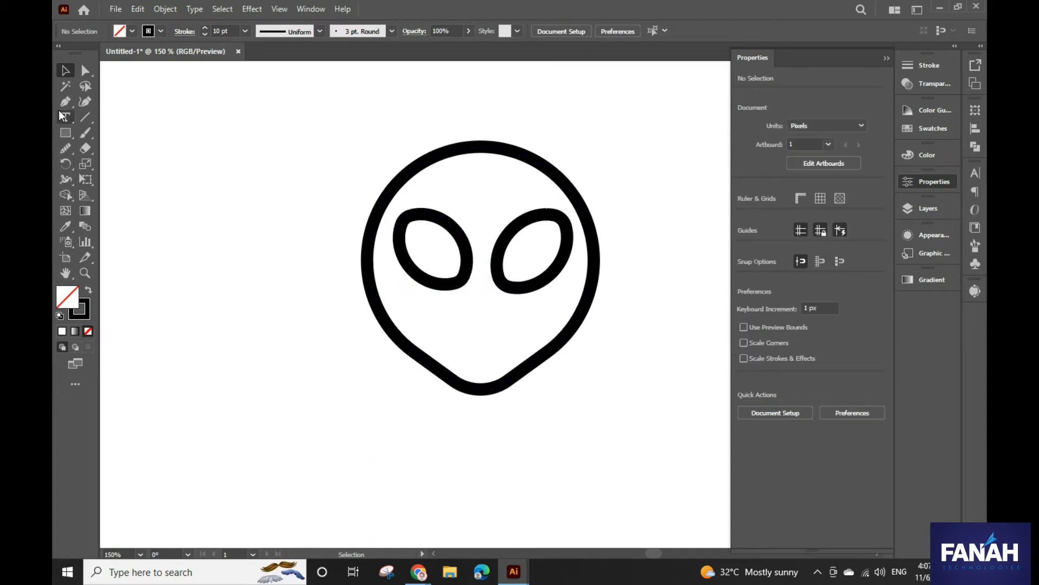
- Create a three-sided polygon with a 50 px radius and position it in the empty area to the left of the head
{"action": "left_click", "coordinate": [65, 133]}
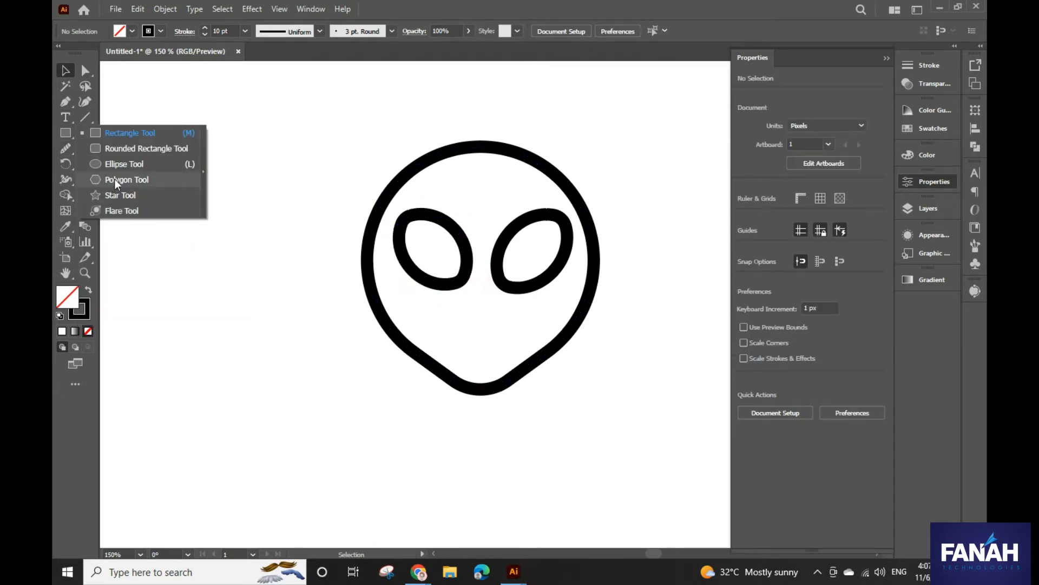
{"action": "left_click", "coordinate": [114, 179]}
{"action": "left_click", "coordinate": [172, 206]}
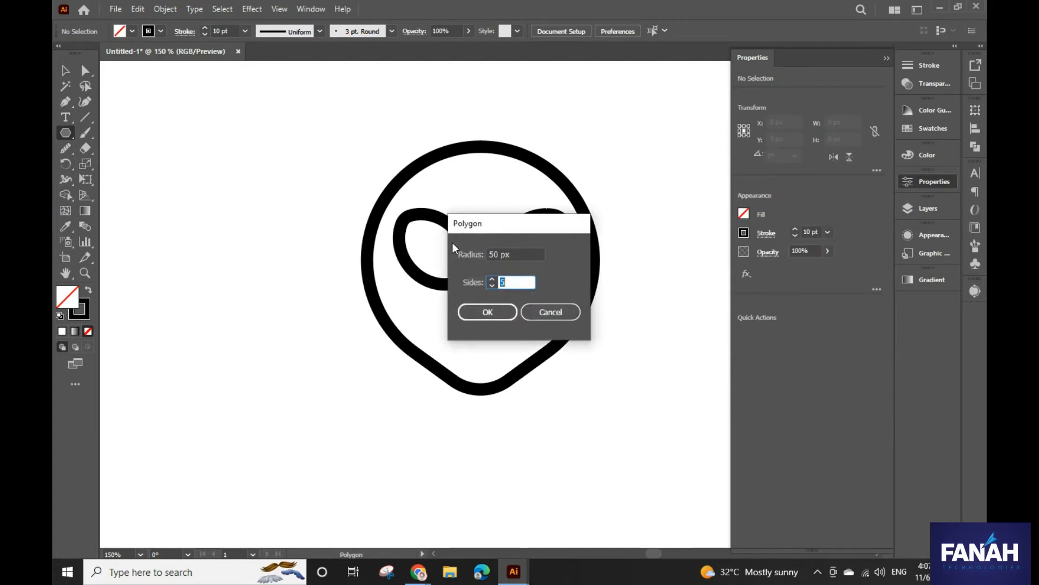
{"action": "type", "text": "3"}
{"action": "left_click", "coordinate": [487, 312]}
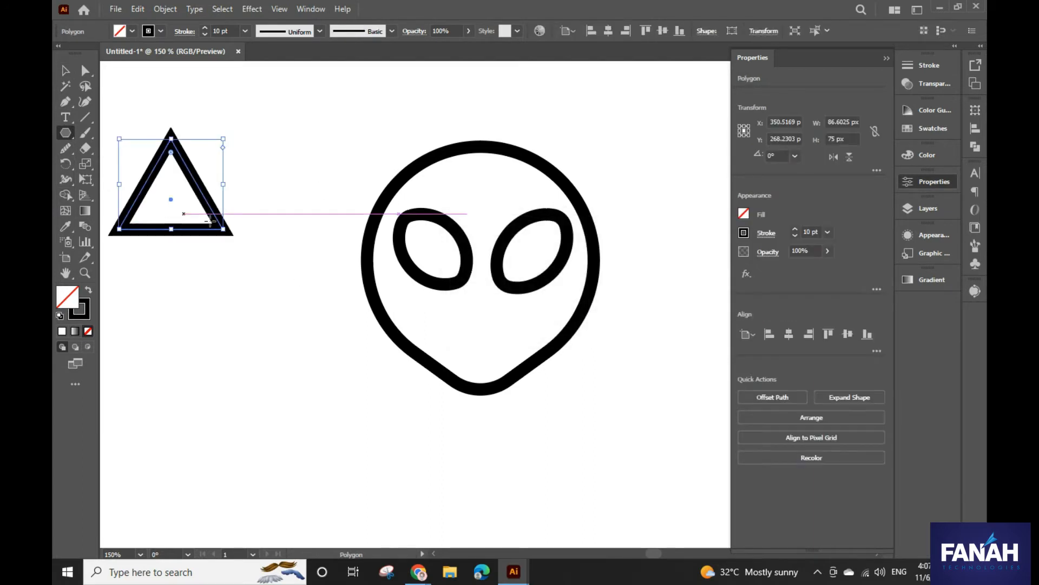
{"action": "key", "text": "v"}
{"action": "left_click_drag", "start_coordinate": [197, 234], "coordinate": [241, 245]}
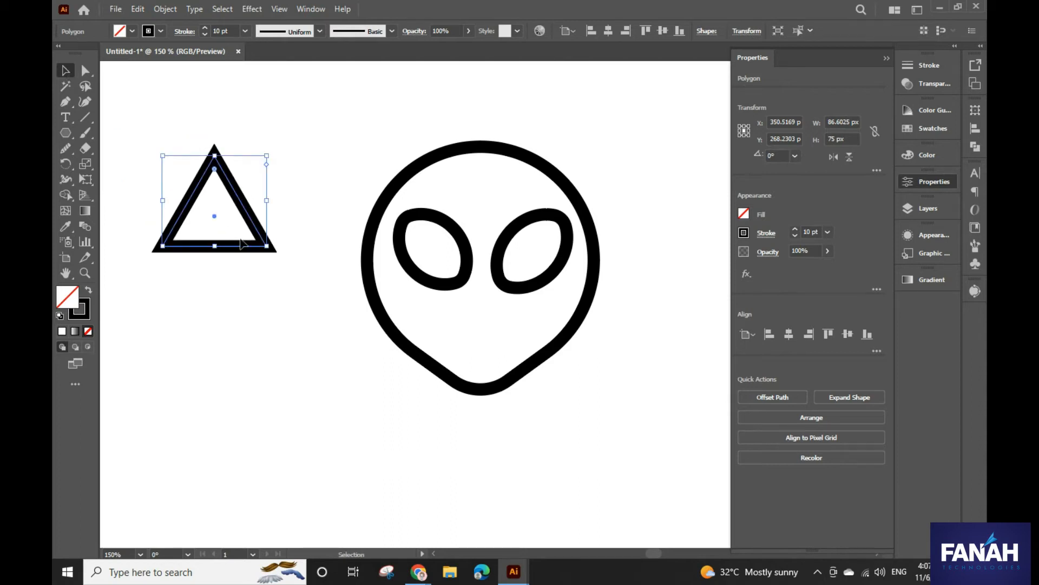
- Round the triangle's corners and rotate it 180° so that it points downward
{"action": "left_click", "coordinate": [769, 235]}
{"action": "left_click", "coordinate": [696, 268]}
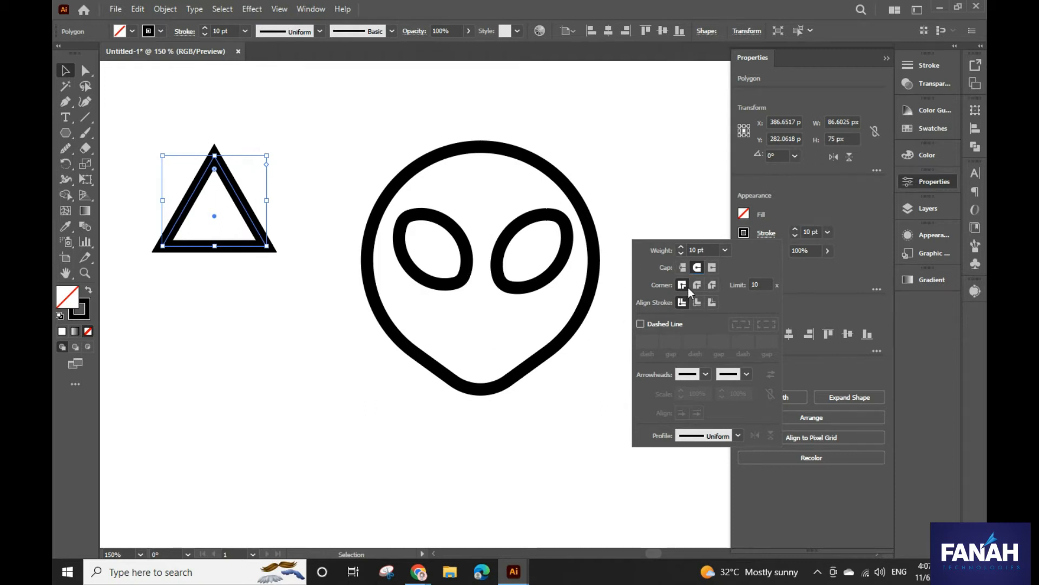
{"action": "left_click", "coordinate": [214, 320]}
{"action": "left_click", "coordinate": [112, 133]}
{"action": "left_click_drag", "start_coordinate": [140, 121], "coordinate": [251, 257]}
{"action": "left_click_drag", "start_coordinate": [215, 171], "coordinate": [216, 185]}
{"action": "left_click_drag", "start_coordinate": [271, 154], "coordinate": [195, 257]}
{"action": "left_click", "coordinate": [182, 342]}
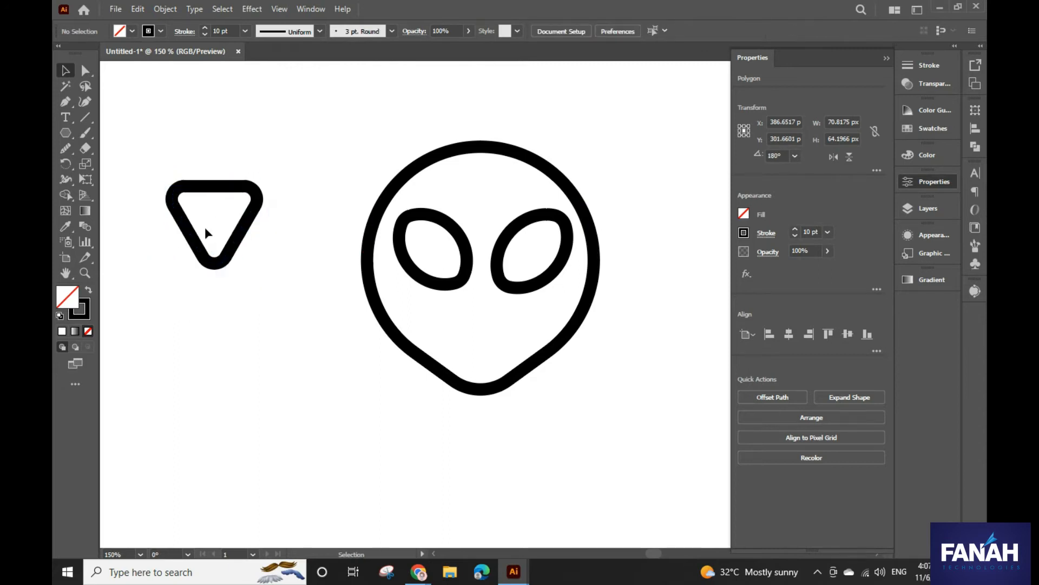
- Place the triangle below the eyes as a nose, shrunk to about 36.9 by 34.8 px, with a 7 pt stroke
{"action": "left_click", "coordinate": [239, 237]}
{"action": "left_click_drag", "start_coordinate": [264, 276], "coordinate": [491, 337]}
{"action": "left_click", "coordinate": [204, 35]}
{"action": "left_click", "coordinate": [203, 35]}
{"action": "left_click", "coordinate": [204, 35]}
{"action": "left_click", "coordinate": [301, 306]}
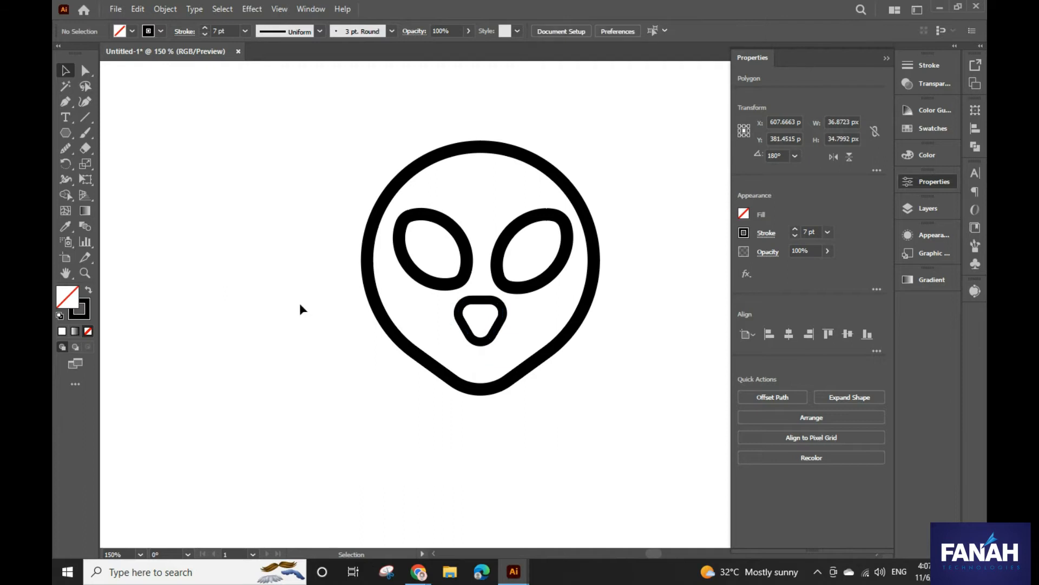
- Reduce the nose to about 31.9 by 30.5 px with a 5 pt stroke and recentre it below the eyes
{"action": "left_click", "coordinate": [479, 322]}
{"action": "left_click", "coordinate": [500, 325]}
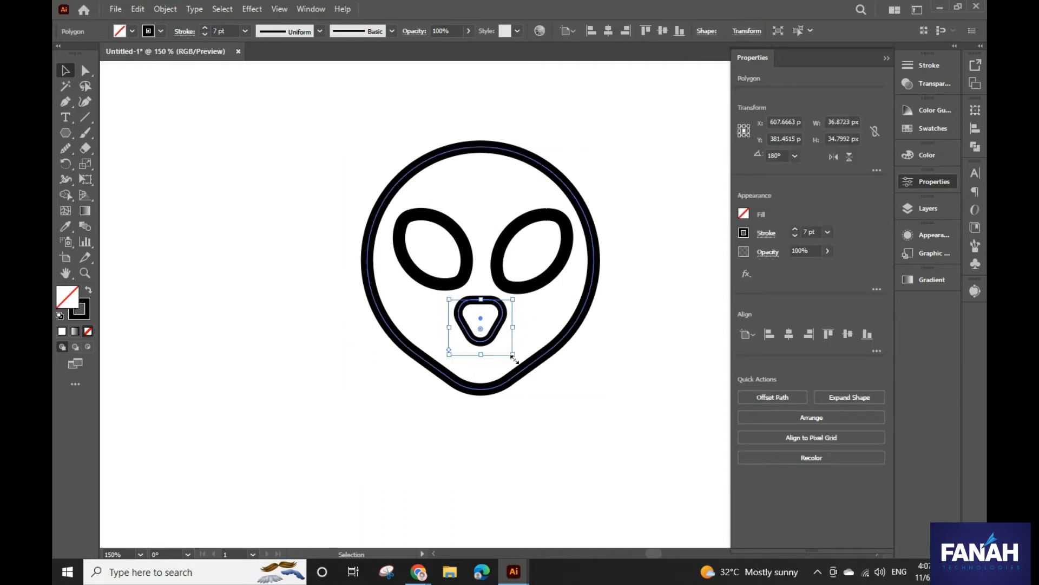
{"action": "left_click_drag", "start_coordinate": [513, 356], "coordinate": [506, 349]}
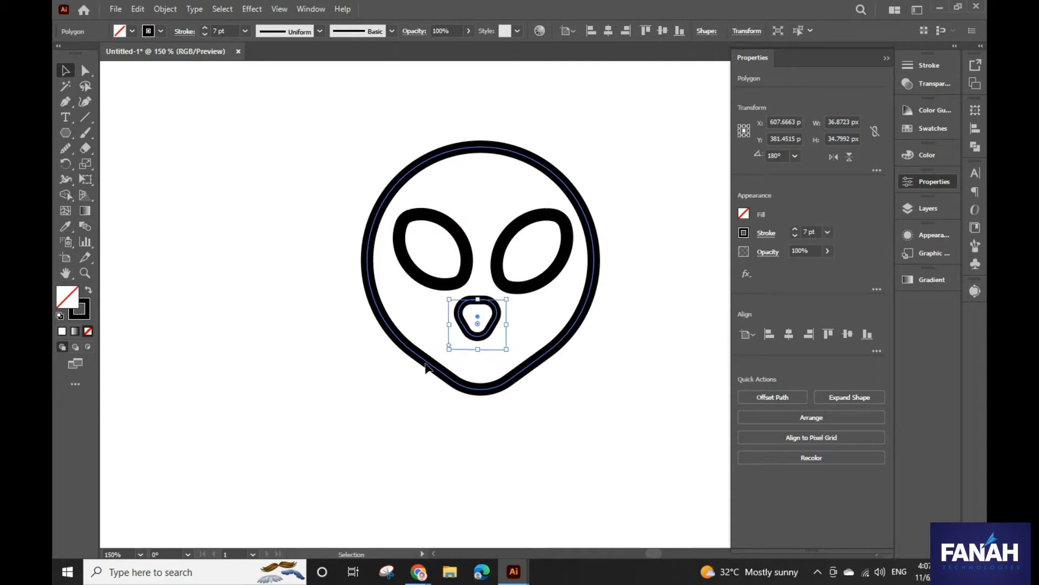
{"action": "left_click", "coordinate": [204, 35]}
{"action": "left_click", "coordinate": [204, 34]}
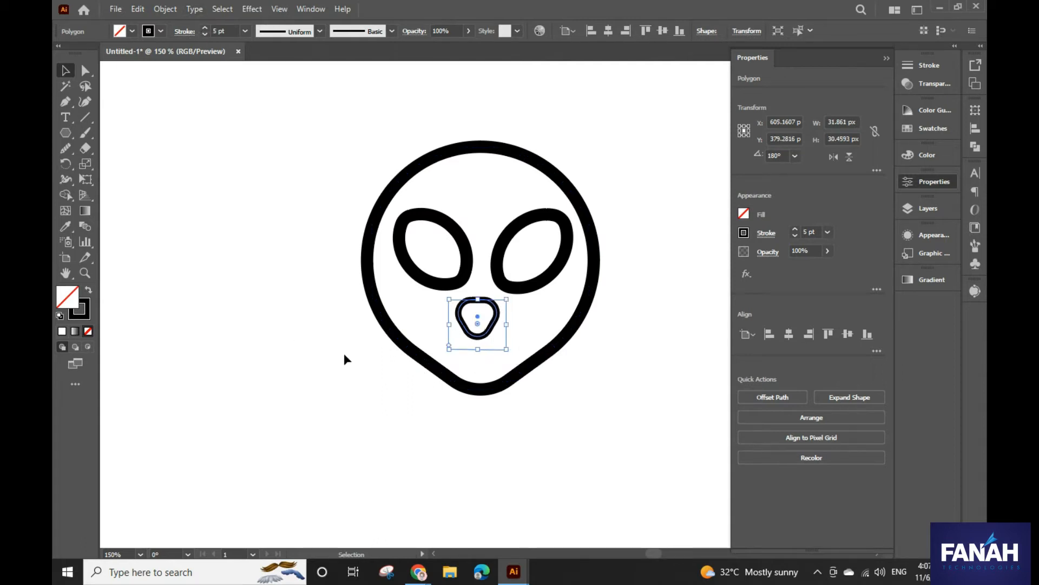
{"action": "left_click_drag", "start_coordinate": [477, 319], "coordinate": [495, 338]}
{"action": "left_click", "coordinate": [498, 349]}
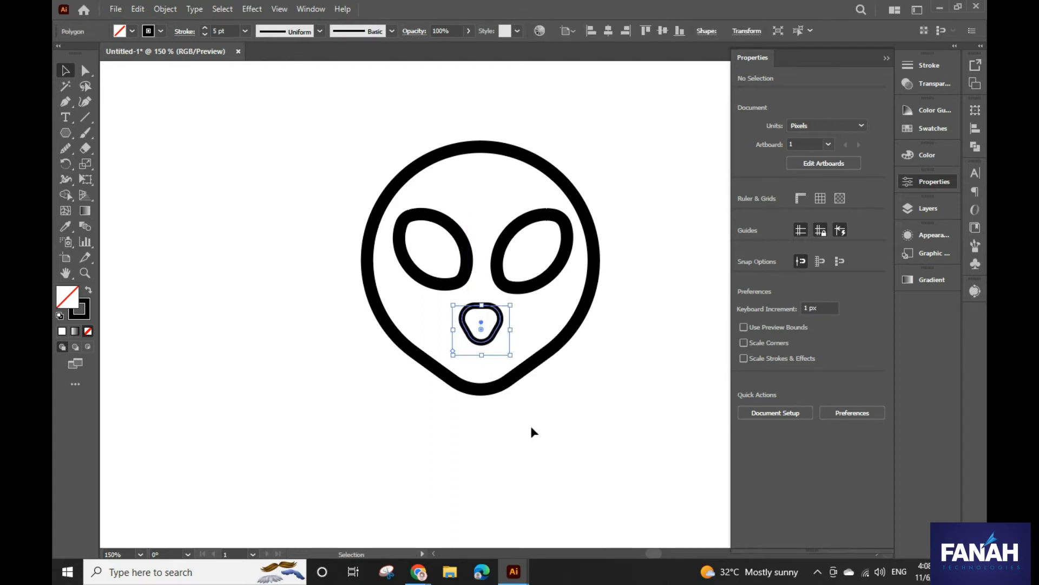
{"action": "left_click", "coordinate": [520, 392]}
- Duplicate the right eye outside the head and swap the copy's fill and stroke to make it solid black
{"action": "scroll", "coordinate": [456, 385], "scroll_direction": "down", "scroll_amount": 1}
{"action": "left_click_drag", "start_coordinate": [538, 448], "coordinate": [476, 402]}
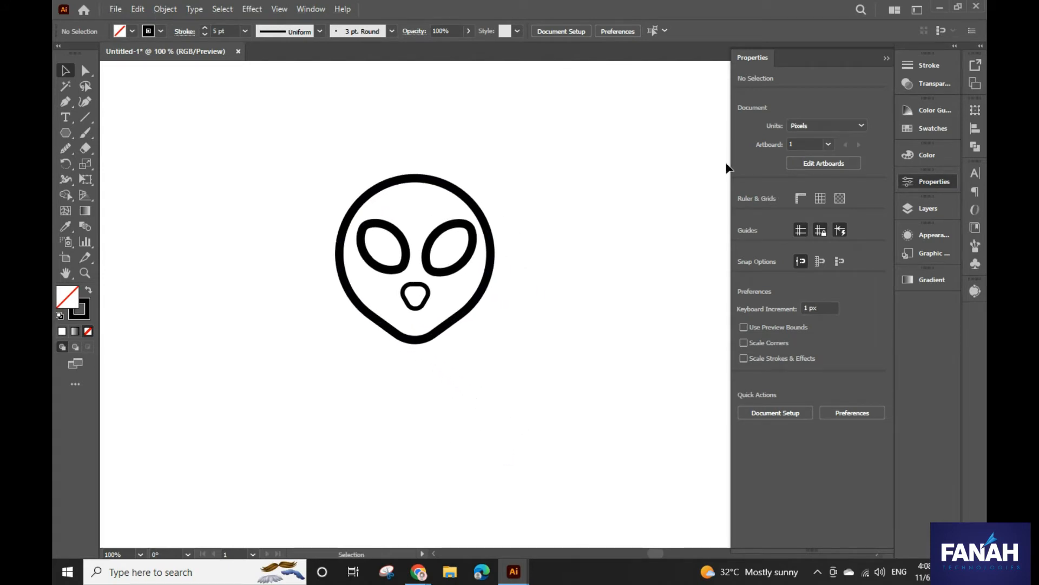
{"action": "left_click", "coordinate": [452, 278]}
{"action": "left_click_drag", "start_coordinate": [452, 277], "coordinate": [560, 259], "text": "alt"}
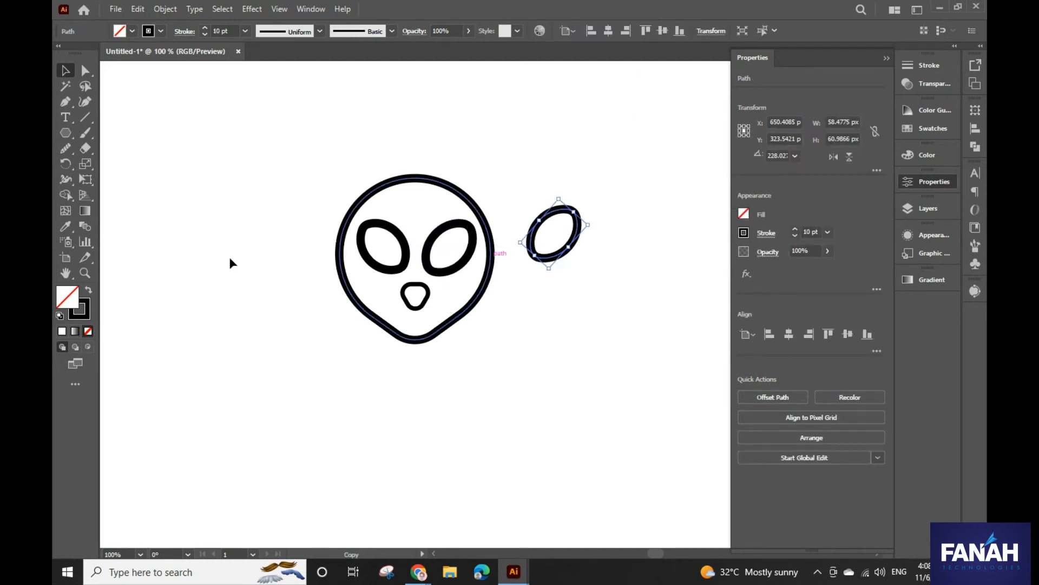
{"action": "left_click", "coordinate": [89, 292]}
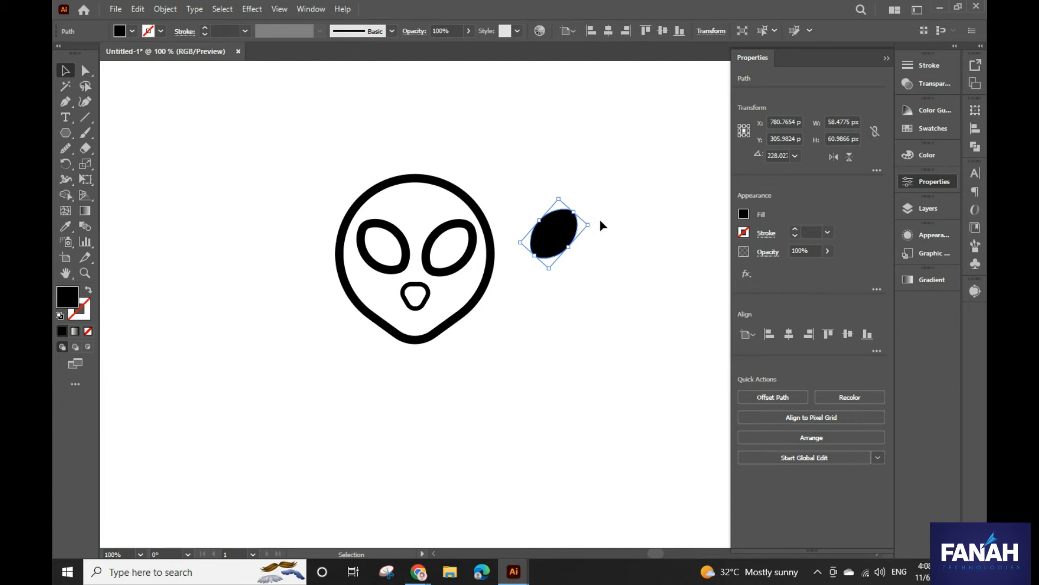
- Rotate the black copy upright, shrink it to about 16.2 by 24.1 px, and place one such pupil in each eye
{"action": "left_click_drag", "start_coordinate": [551, 278], "coordinate": [584, 263]}
{"action": "left_click_drag", "start_coordinate": [572, 206], "coordinate": [392, 257]}
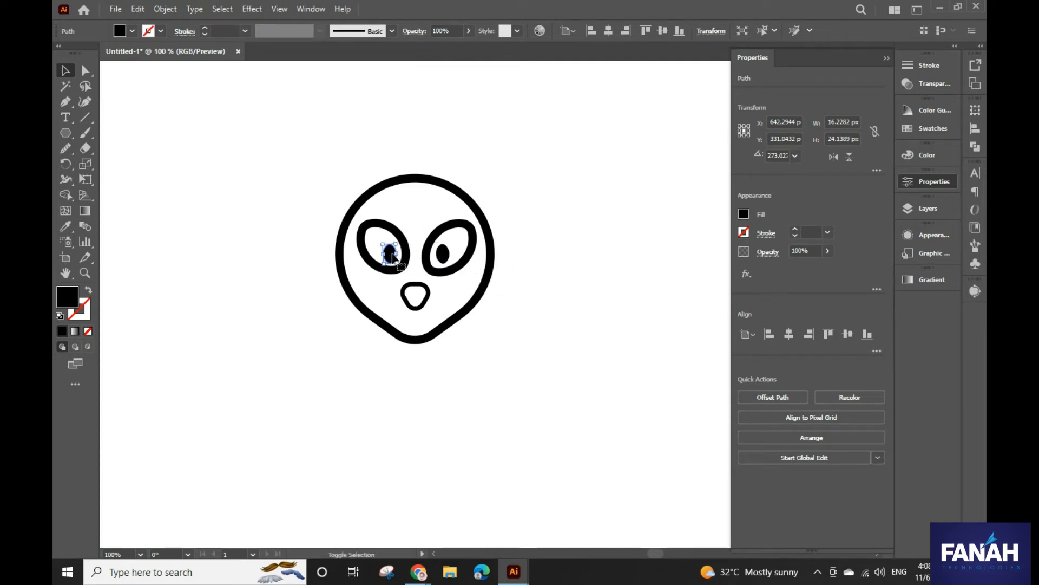
{"action": "left_click", "coordinate": [203, 301]}
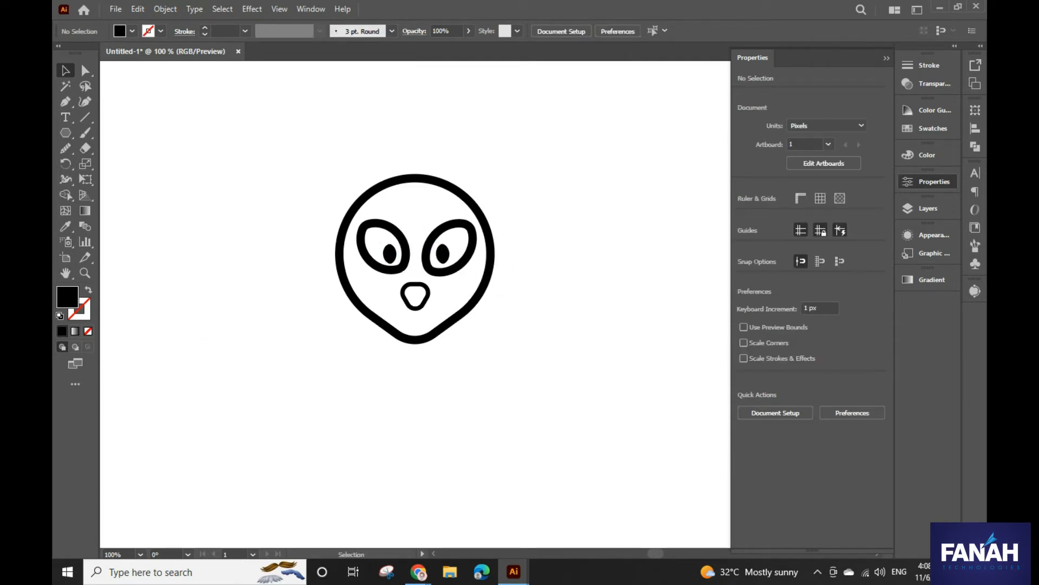
{"action": "key", "text": "alt+Tab"}
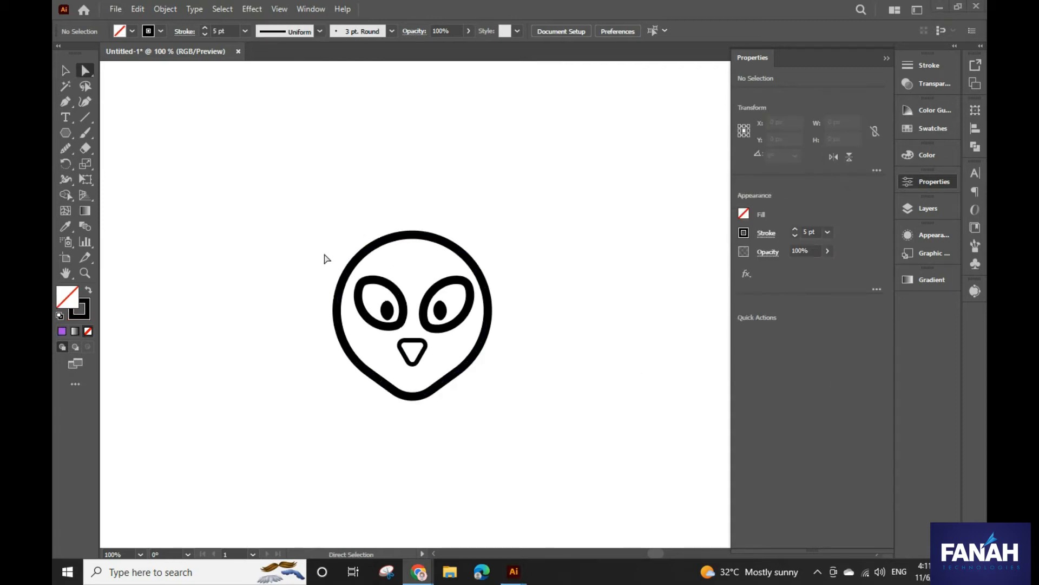
{"action": "scroll", "coordinate": [338, 269], "scroll_direction": "down", "scroll_amount": 2}
{"action": "left_click_drag", "start_coordinate": [469, 328], "coordinate": [496, 285]}
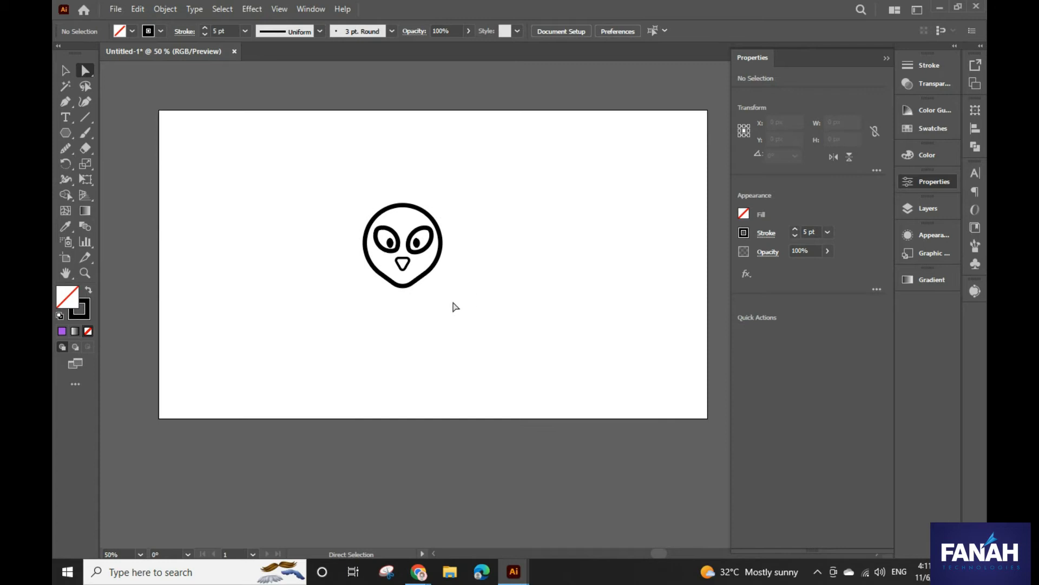
{"action": "scroll", "coordinate": [455, 307], "scroll_direction": "up", "scroll_amount": 2}
{"action": "scroll", "coordinate": [453, 306], "scroll_direction": "left", "scroll_amount": 2}
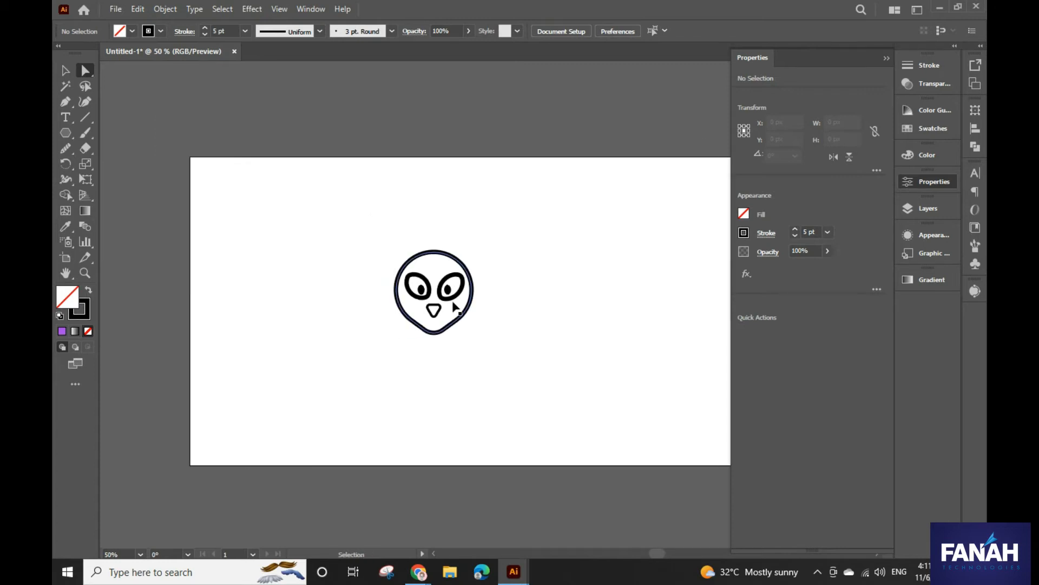
{"action": "scroll", "coordinate": [471, 318], "scroll_direction": "up", "scroll_amount": 2}
{"action": "key", "text": "space"}
{"action": "left_click_drag", "start_coordinate": [543, 318], "coordinate": [448, 275]}
{"action": "scroll", "coordinate": [591, 338], "scroll_direction": "down", "scroll_amount": 2}
{"action": "key", "text": "space"}
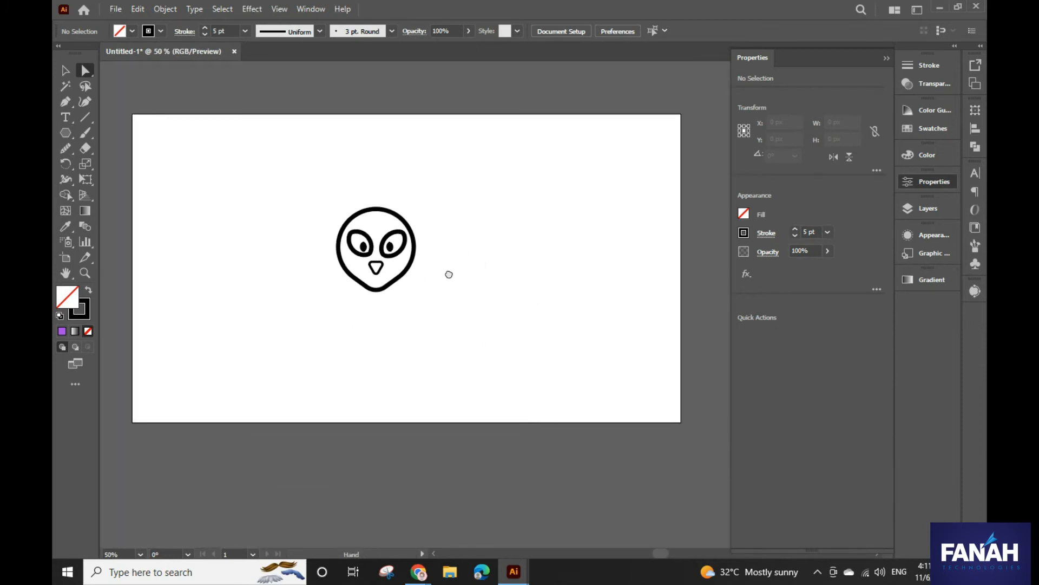
- Select the nose triangle and scale it down to a bounding box of about 28 by 25 px
{"action": "scroll", "coordinate": [381, 278], "scroll_direction": "up", "scroll_amount": 4}
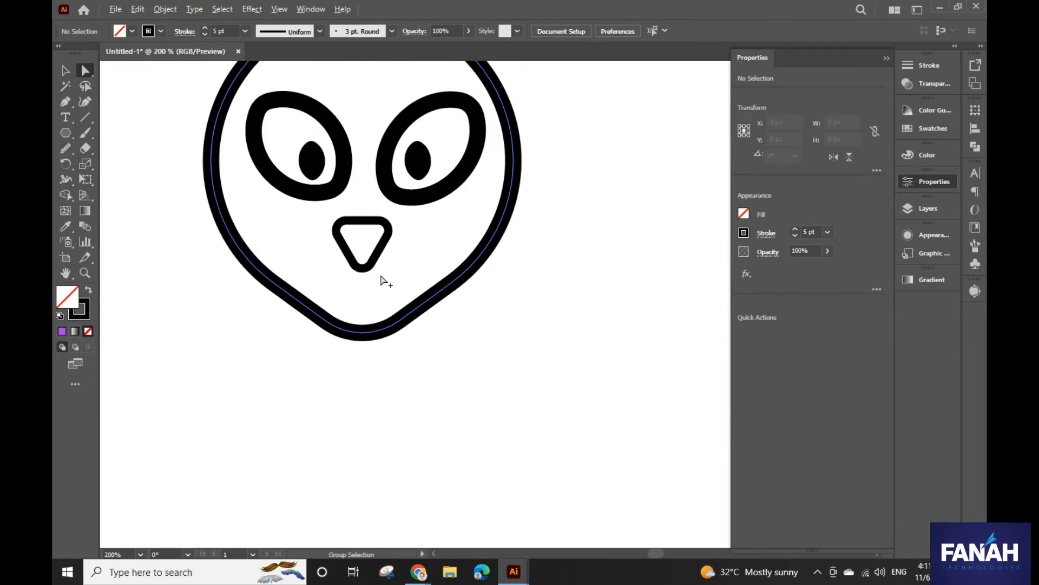
{"action": "left_click", "coordinate": [362, 264]}
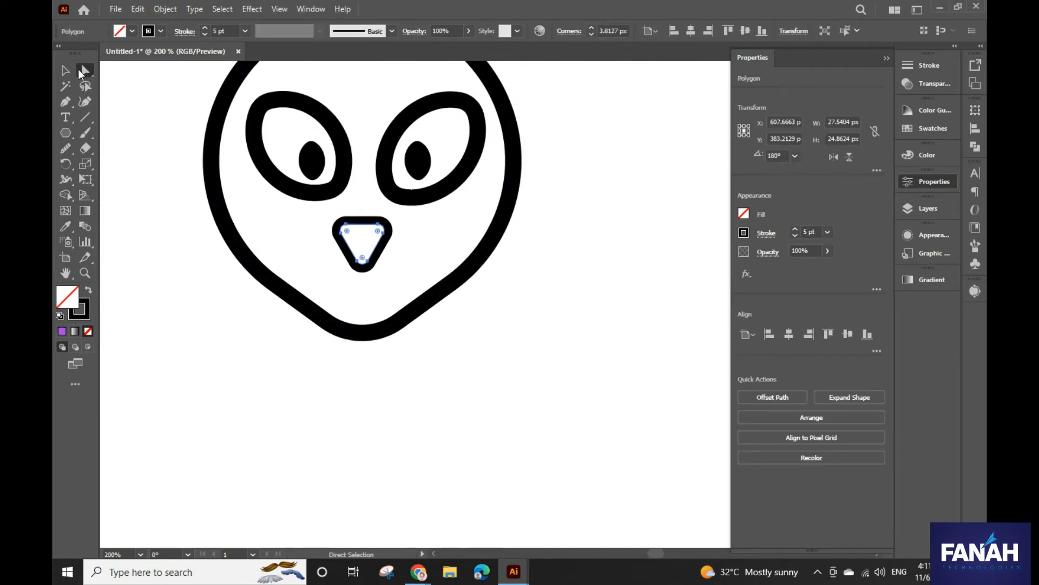
{"action": "left_click", "coordinate": [66, 69]}
{"action": "left_click_drag", "start_coordinate": [390, 270], "coordinate": [382, 262]}
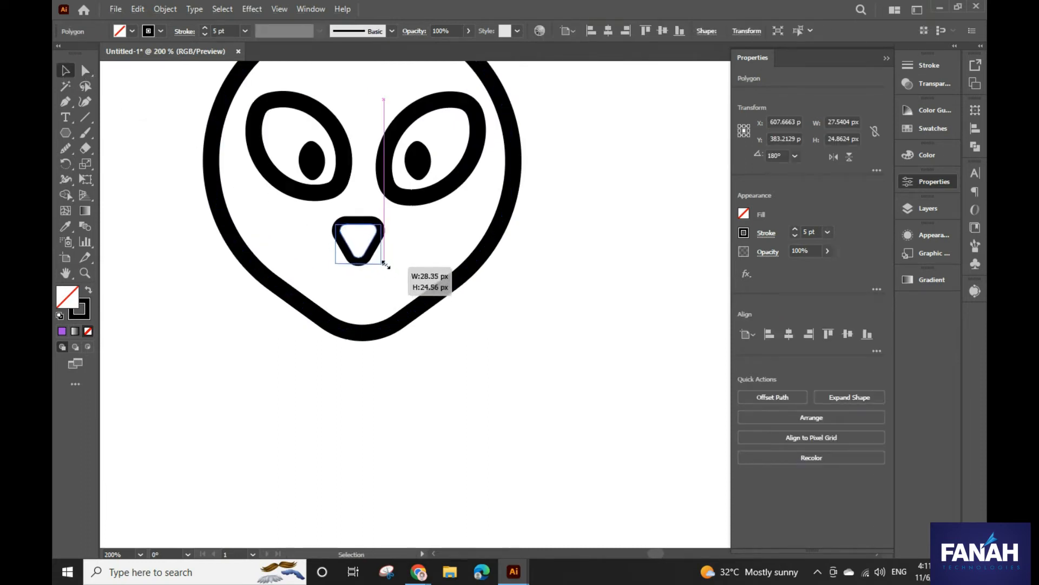
{"action": "left_click", "coordinate": [418, 286]}
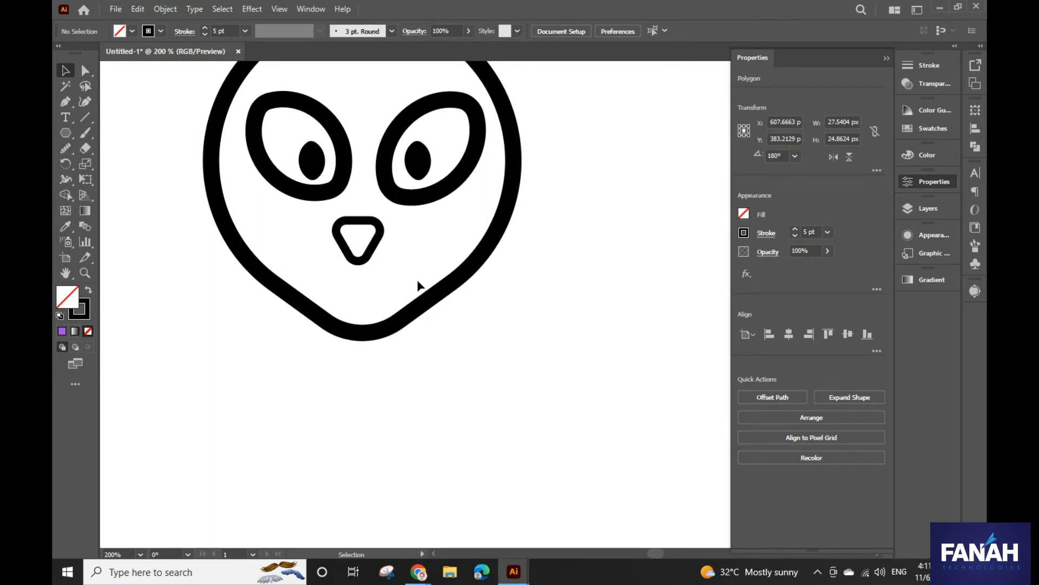
- Nudge the nose 4 px to the right to centre it between the eyes
{"action": "left_click", "coordinate": [347, 227]}
{"action": "left_click", "coordinate": [371, 252]}
{"action": "key", "text": "Right"}
{"action": "key", "text": "Right"}
{"action": "key", "text": "Right"}
{"action": "key", "text": "Right"}
{"action": "left_click", "coordinate": [566, 300]}
{"action": "scroll", "coordinate": [541, 302], "scroll_direction": "up", "scroll_amount": 3}
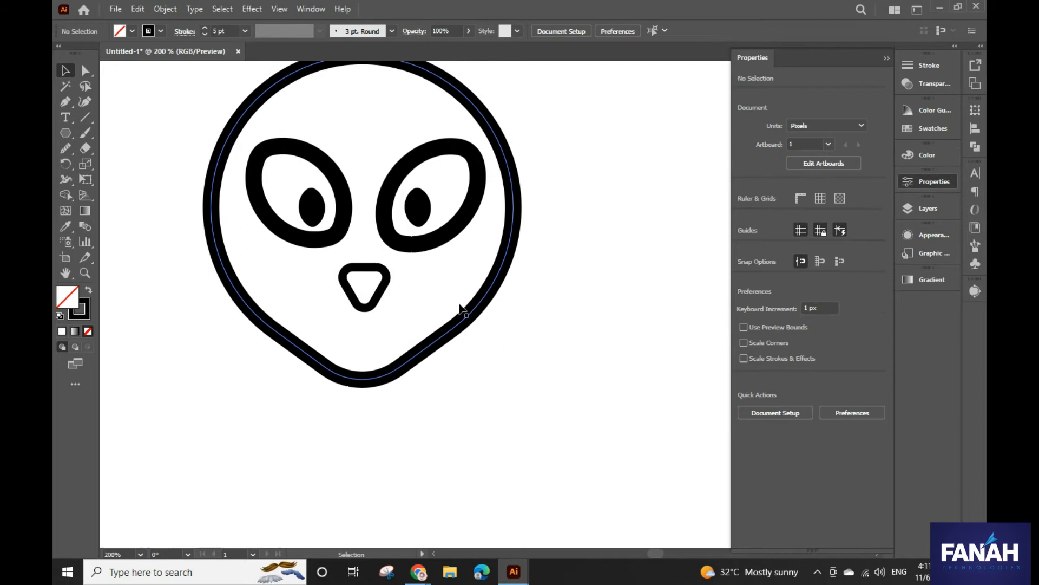
{"action": "scroll", "coordinate": [496, 304], "scroll_direction": "down", "scroll_amount": 2}
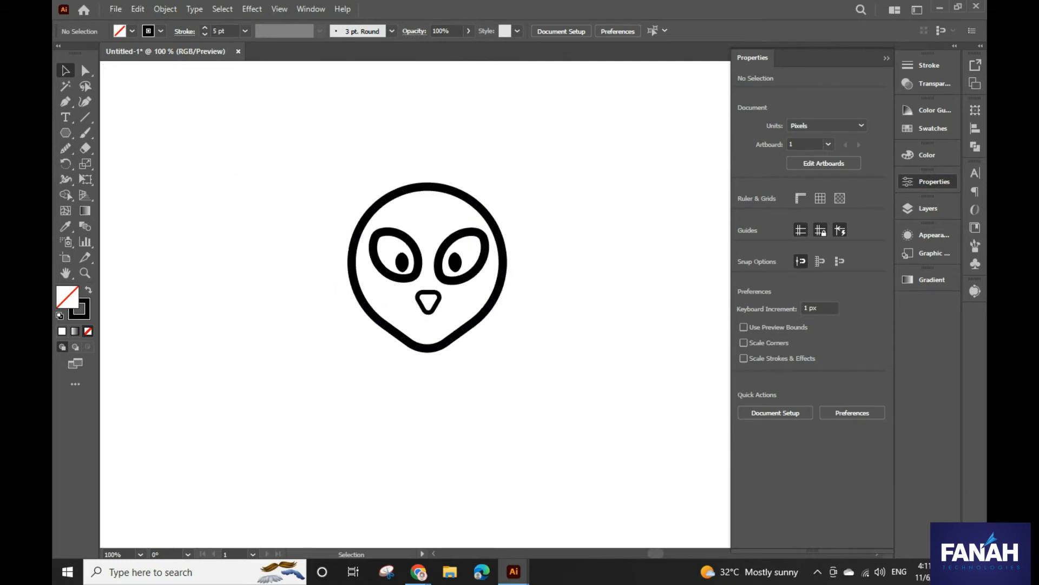
{"action": "key", "text": "ctrl+v"}
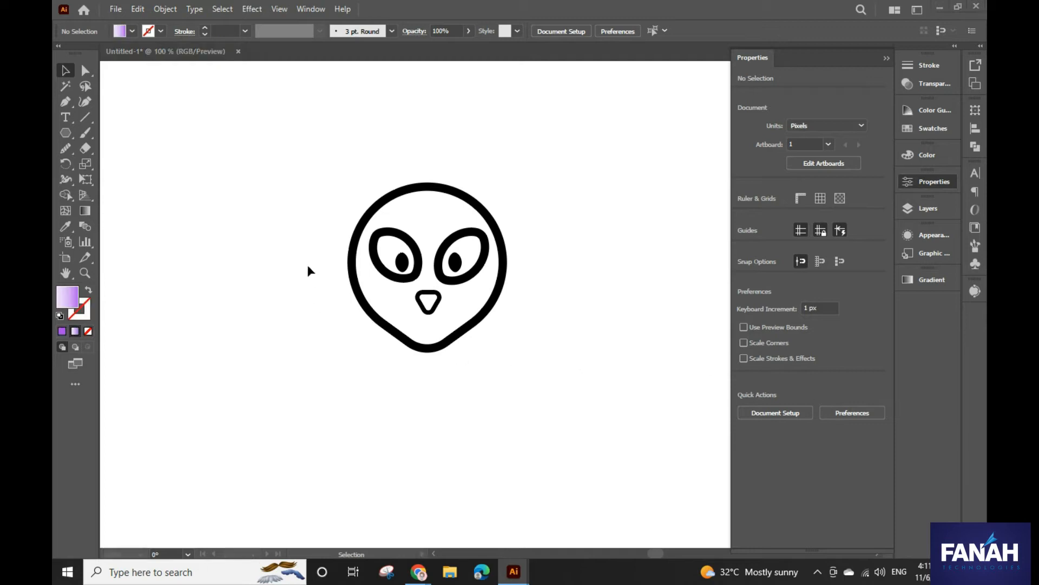
- Draw a long curved, pointed ear on the head's left side with the Pen tool, its tip at about X 387, Y 168 px
{"action": "left_click", "coordinate": [62, 102]}
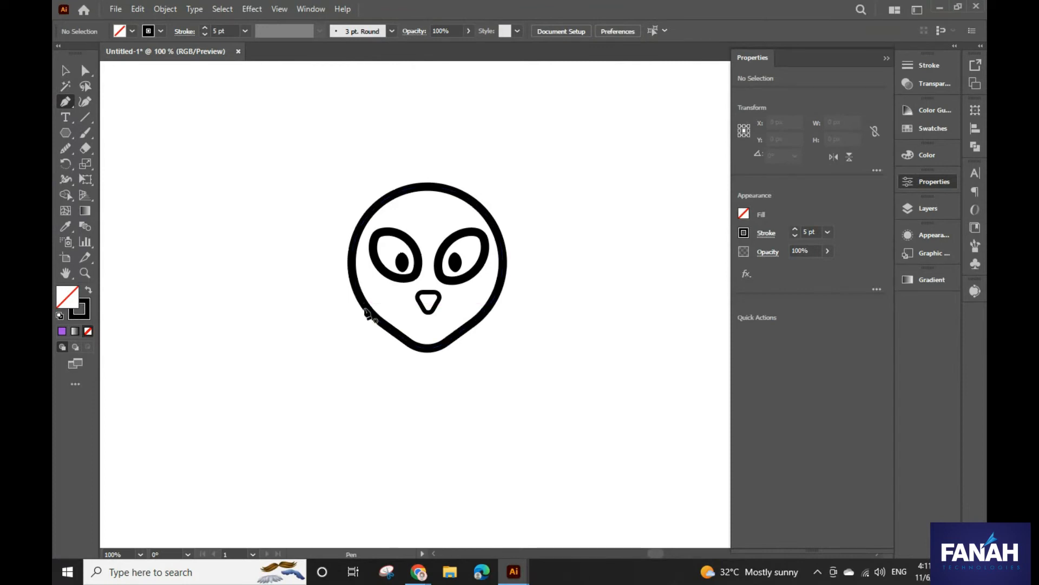
{"action": "left_click", "coordinate": [366, 306]}
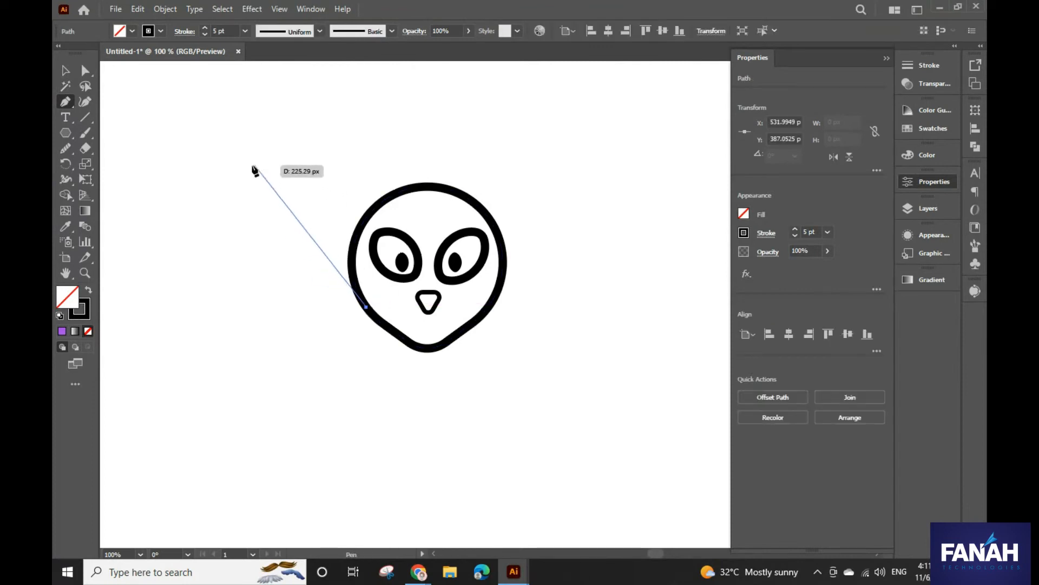
{"action": "left_click_drag", "start_coordinate": [250, 131], "coordinate": [280, 76]}
{"action": "left_click", "coordinate": [250, 163]}
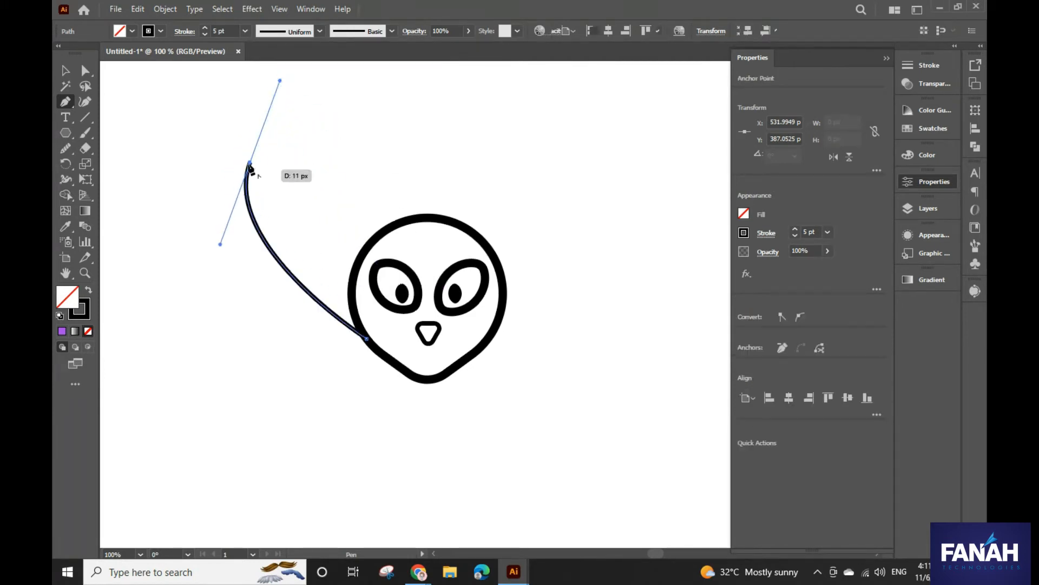
{"action": "left_click", "coordinate": [250, 163]}
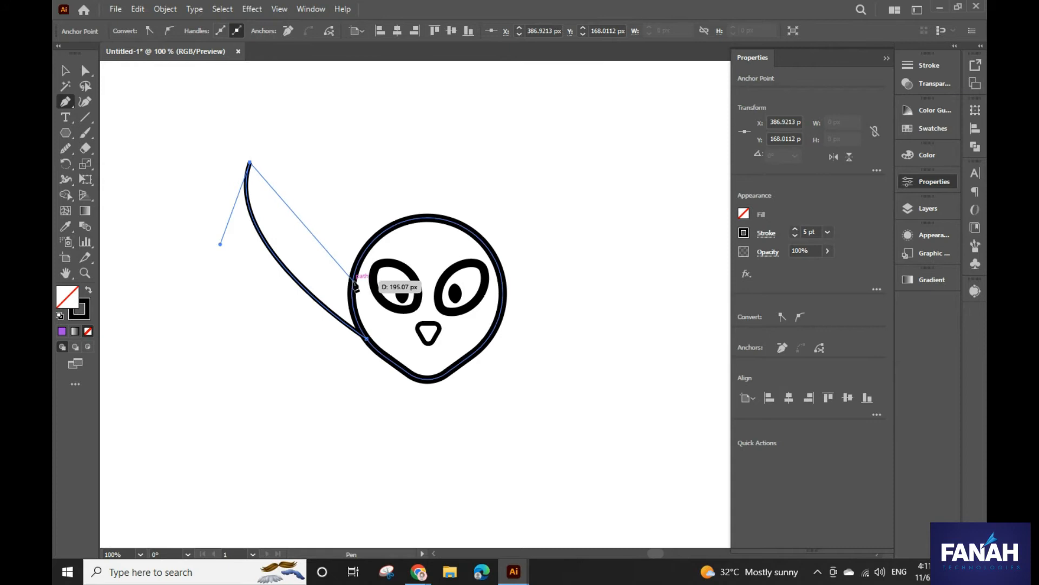
{"action": "left_click_drag", "start_coordinate": [353, 287], "coordinate": [386, 384]}
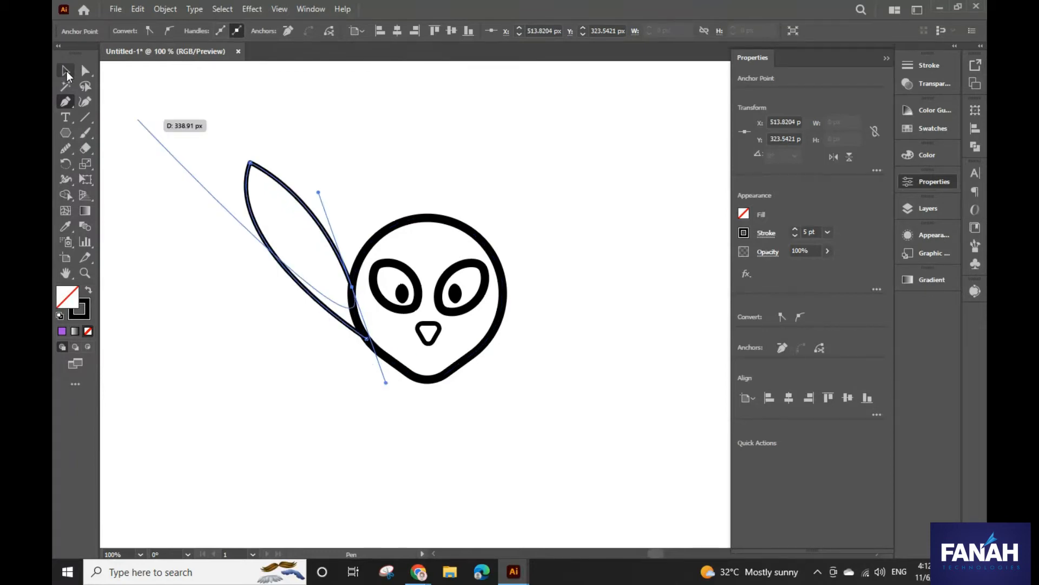
- Round the tip of the left ear to a corner radius of about 9.31 px
{"action": "left_click", "coordinate": [85, 71]}
{"action": "left_click", "coordinate": [251, 164]}
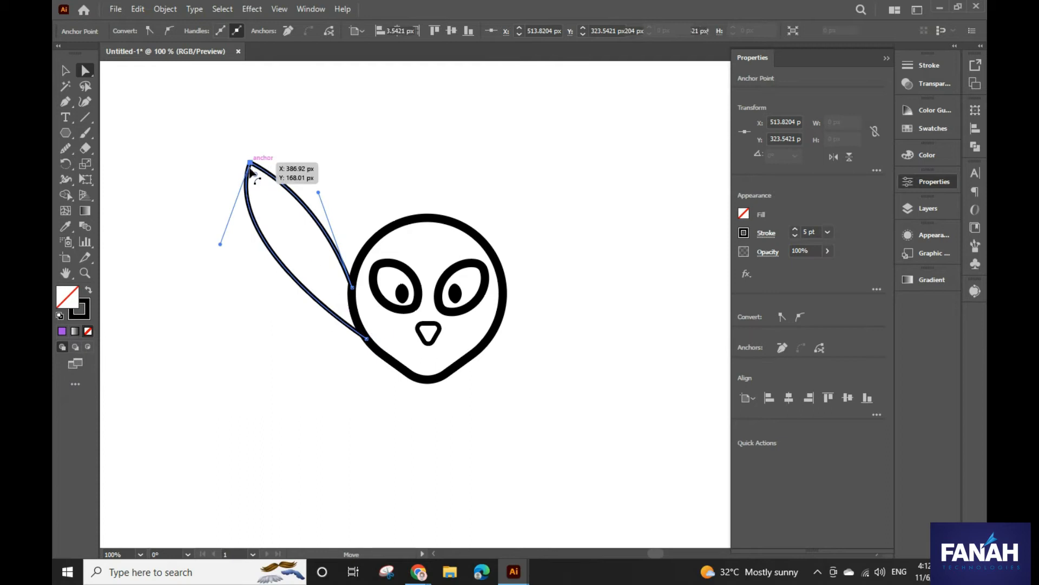
{"action": "mouse_move", "coordinate": [255, 175]}
{"action": "left_mouse_down"}
{"action": "mouse_move", "coordinate": [263, 186]}
{"action": "mouse_move", "coordinate": [256, 176]}
{"action": "left_mouse_up"}
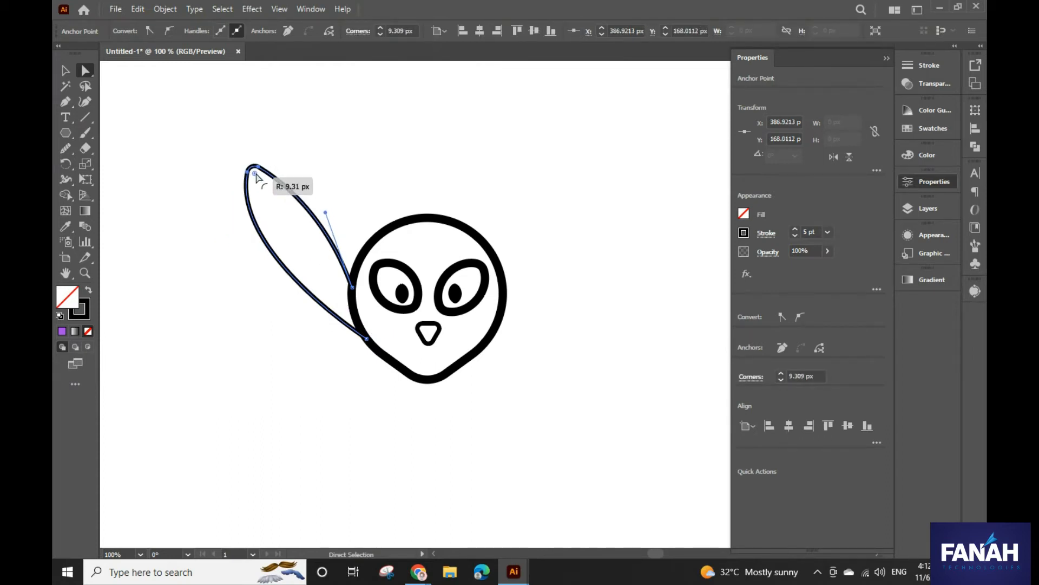
{"action": "left_click_drag", "start_coordinate": [256, 176], "coordinate": [256, 176]}
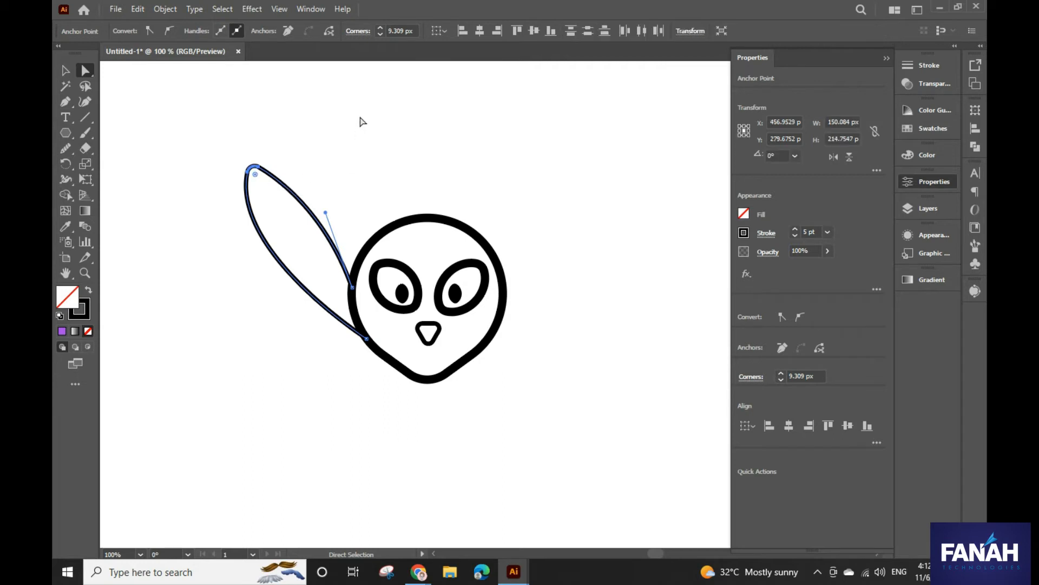
{"action": "left_click", "coordinate": [62, 72]}
{"action": "right_click", "coordinate": [280, 194]}
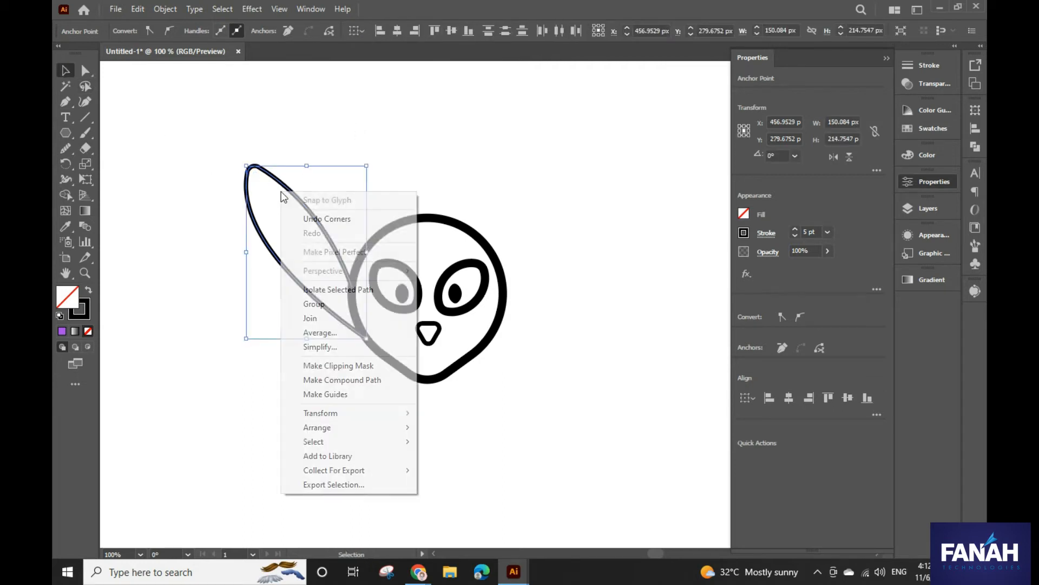
{"action": "mouse_move", "coordinate": [333, 429]}
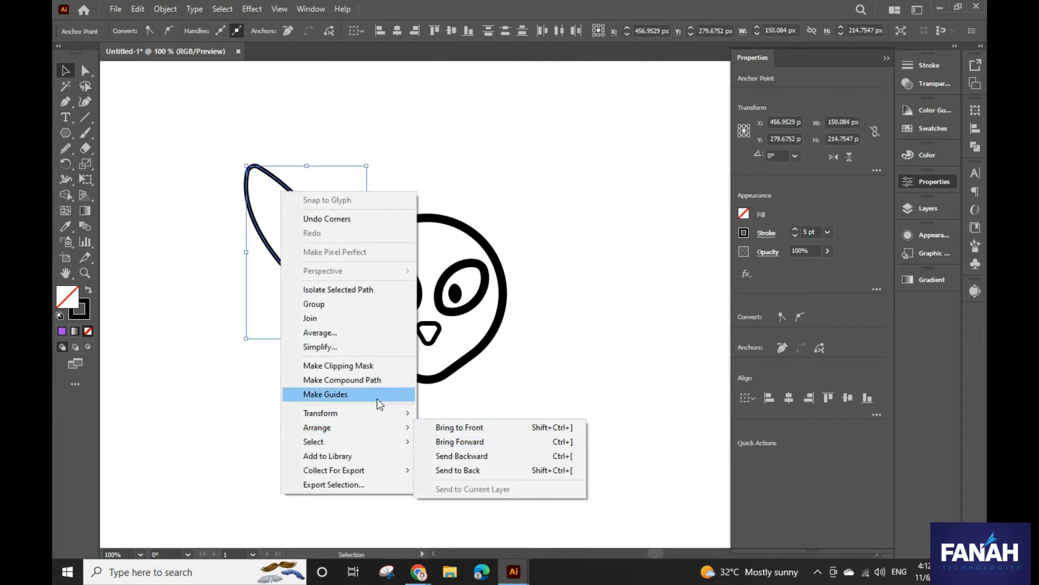
{"action": "mouse_move", "coordinate": [409, 414]}
{"action": "left_click", "coordinate": [451, 459]}
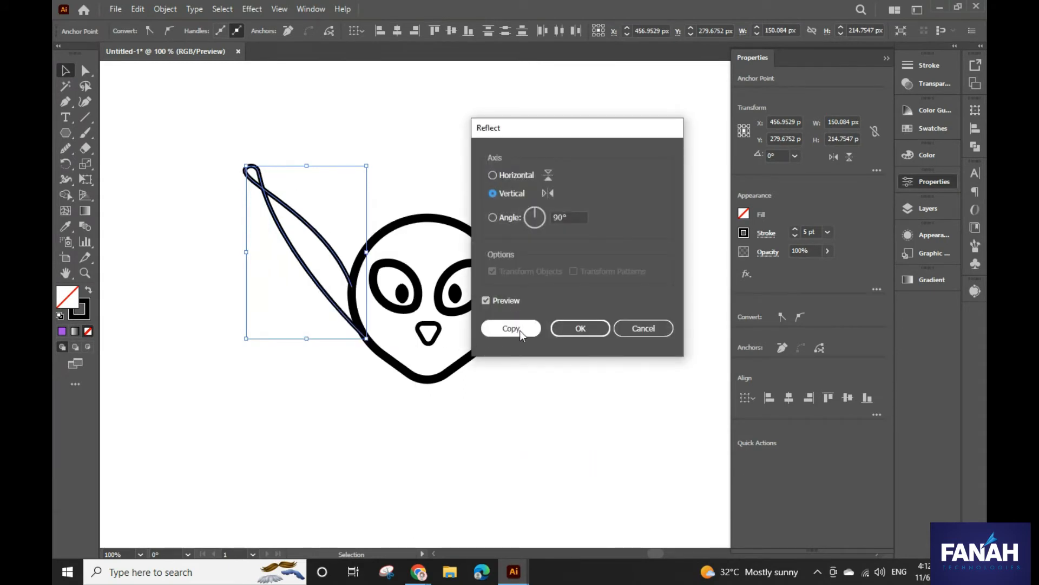
{"action": "left_click", "coordinate": [493, 174]}
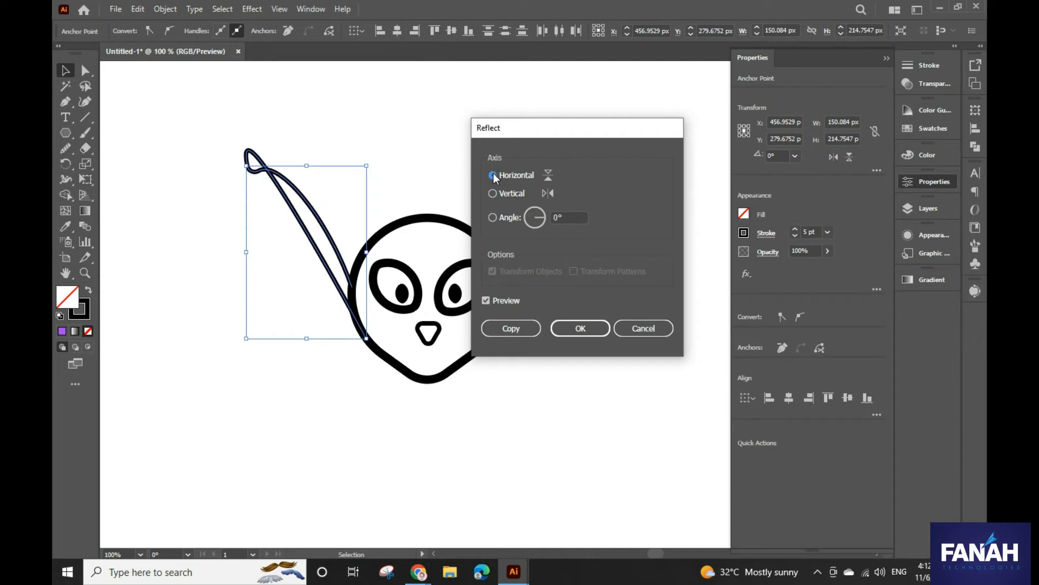
{"action": "left_click", "coordinate": [493, 193]}
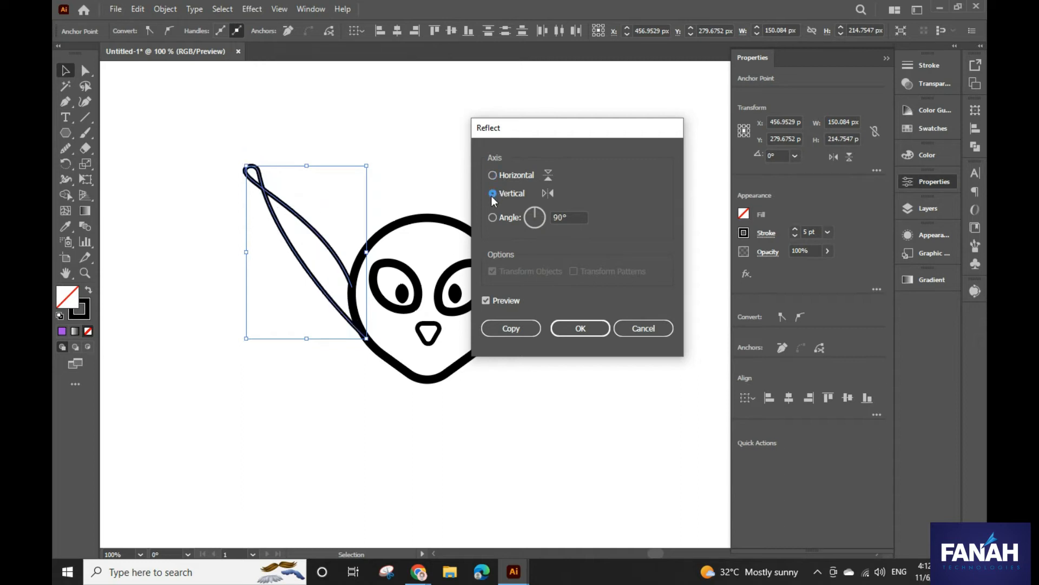
{"action": "left_click", "coordinate": [644, 330]}
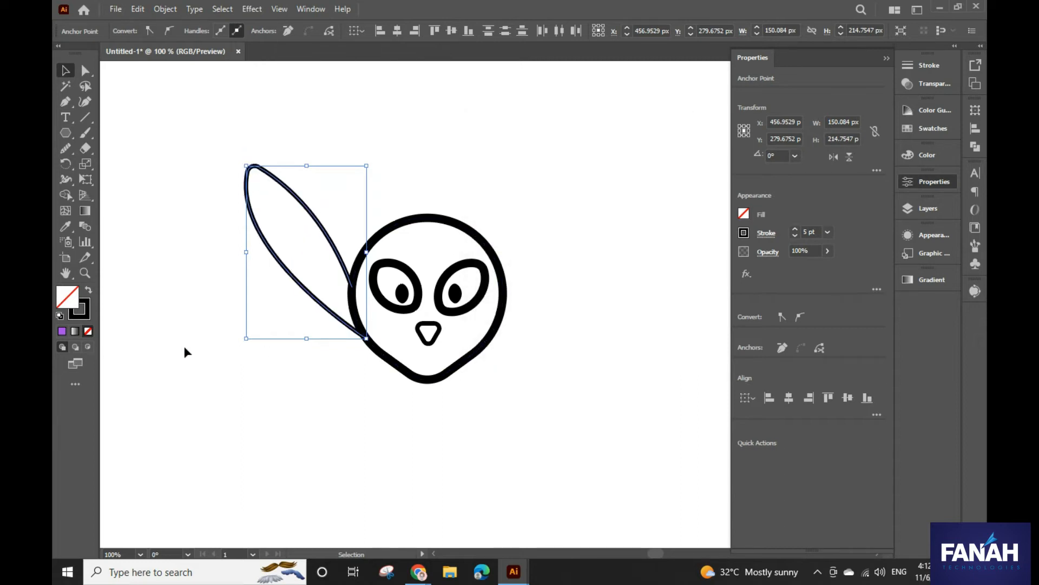
- Copy the left ear to the head's right side, flip the copy horizontally and centre it at about X 755, Y 314 px
{"action": "left_click", "coordinate": [190, 291]}
{"action": "left_click", "coordinate": [317, 222]}
{"action": "left_click_drag", "start_coordinate": [317, 222], "coordinate": [543, 240]}
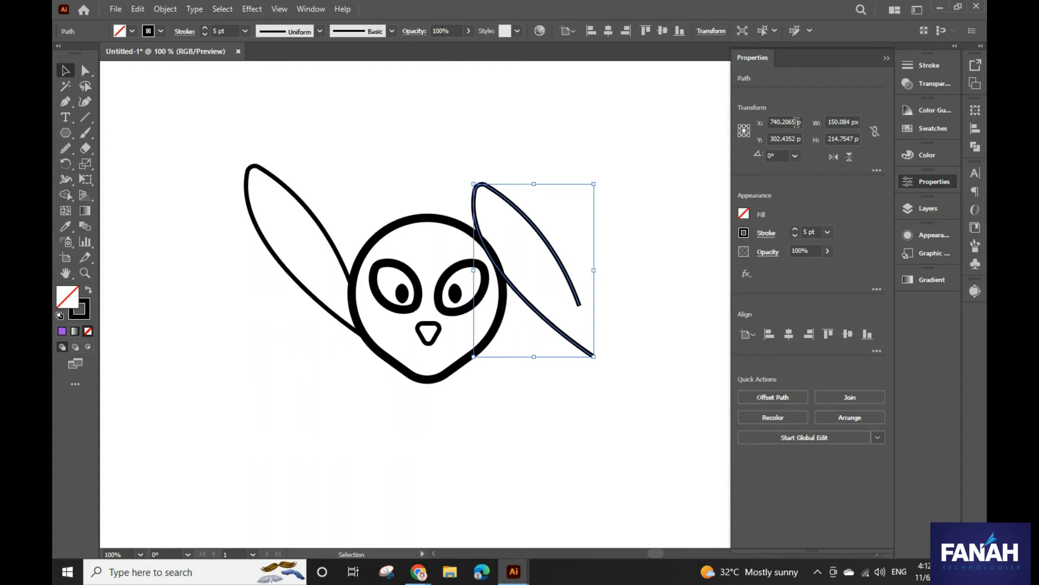
{"action": "left_click", "coordinate": [834, 157]}
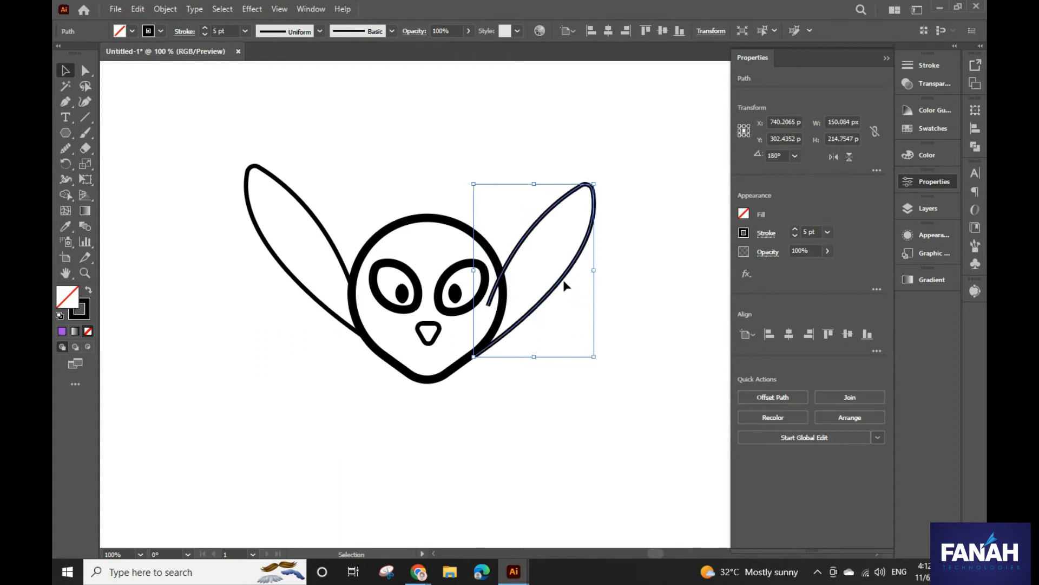
{"action": "mouse_move", "coordinate": [562, 282]}
{"action": "left_mouse_down"}
{"action": "mouse_move", "coordinate": [574, 287]}
{"action": "mouse_move", "coordinate": [563, 290]}
{"action": "mouse_move", "coordinate": [576, 271]}
{"action": "mouse_move", "coordinate": [574, 293]}
{"action": "left_mouse_up"}
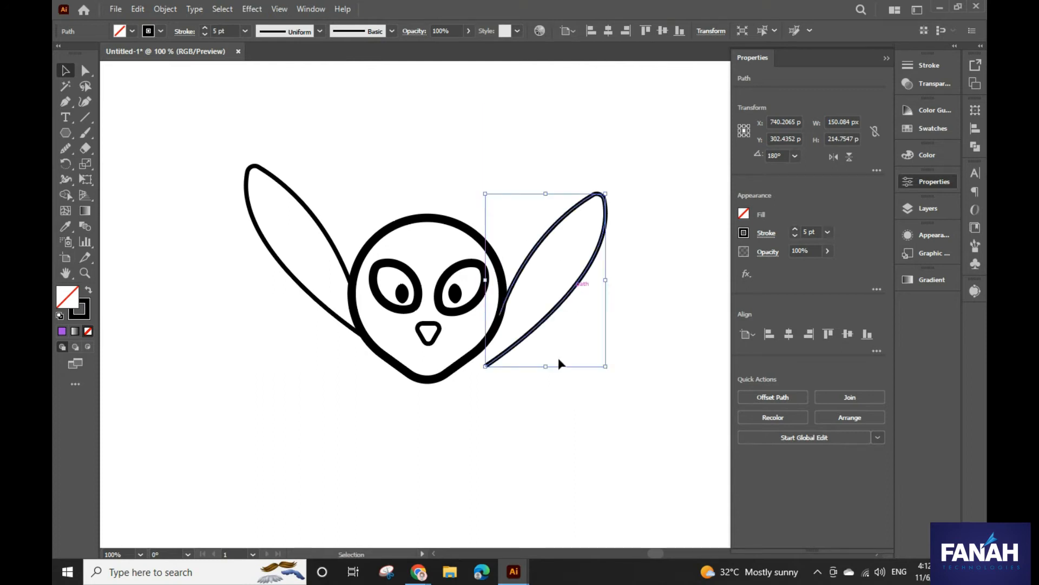
- Move the right ear's lower end anchor onto the head outline at about X 672, Y 400 px
{"action": "key", "text": "a"}
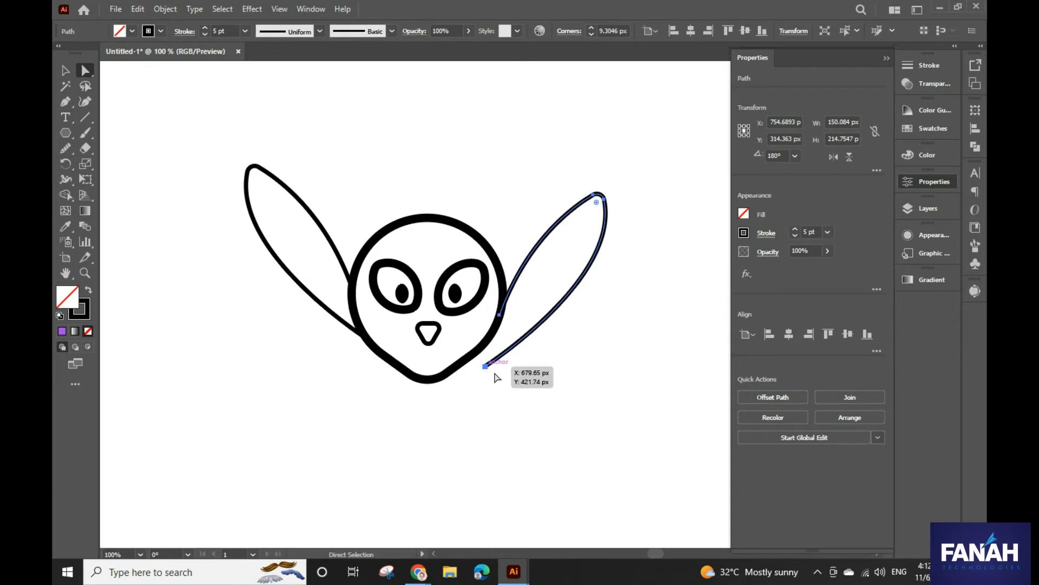
{"action": "left_click_drag", "start_coordinate": [485, 365], "coordinate": [480, 349]}
{"action": "left_click", "coordinate": [529, 400]}
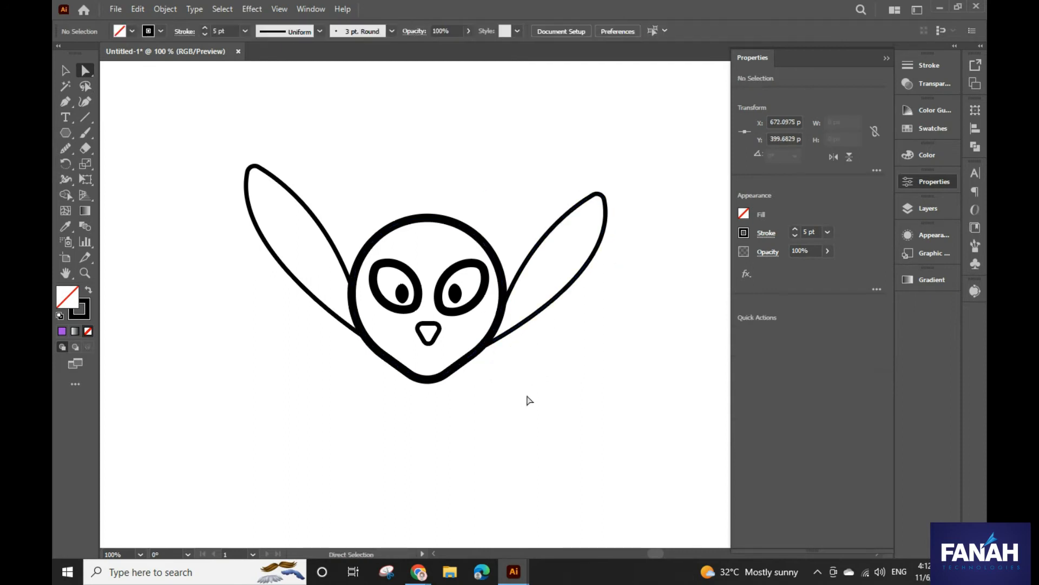
- Select the whole right ear and enlarge it up and outward to about 184 by 211 px
{"action": "left_click_drag", "start_coordinate": [591, 173], "coordinate": [611, 199]}
{"action": "left_click", "coordinate": [65, 71]}
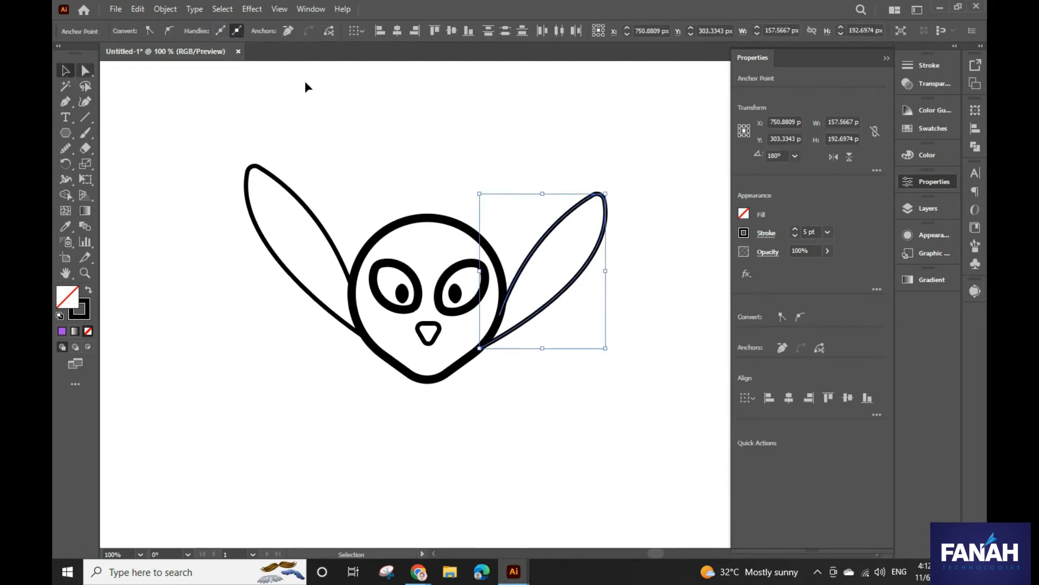
{"action": "left_click_drag", "start_coordinate": [607, 194], "coordinate": [629, 173]}
{"action": "left_click", "coordinate": [667, 405]}
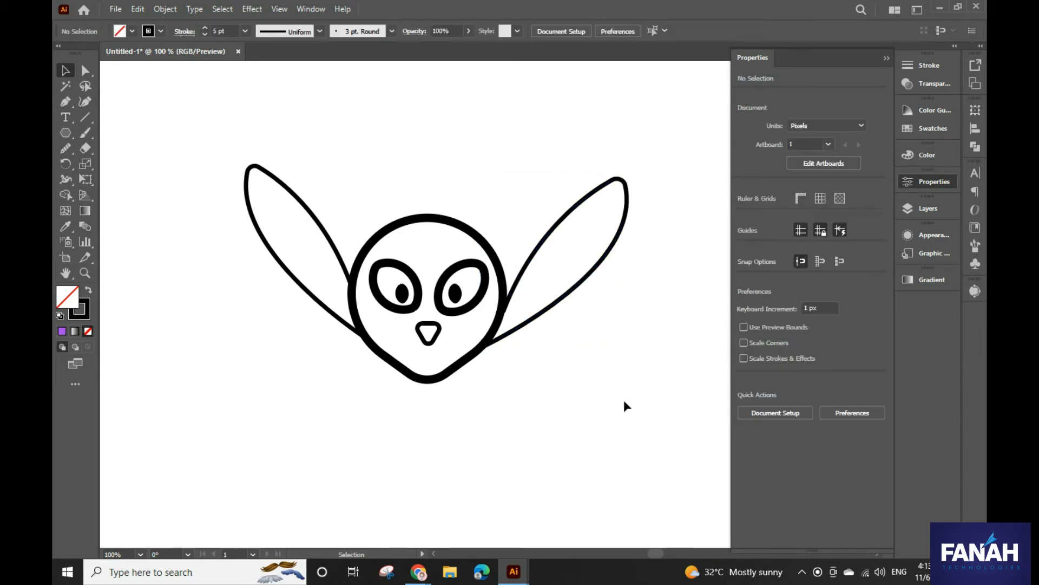
- Shift the right ear's upper end anchor about 1.3 px left so its end sits within the head outline
{"action": "scroll", "coordinate": [489, 381], "scroll_direction": "up", "scroll_amount": 4}
{"action": "left_click_drag", "start_coordinate": [565, 308], "coordinate": [531, 488]}
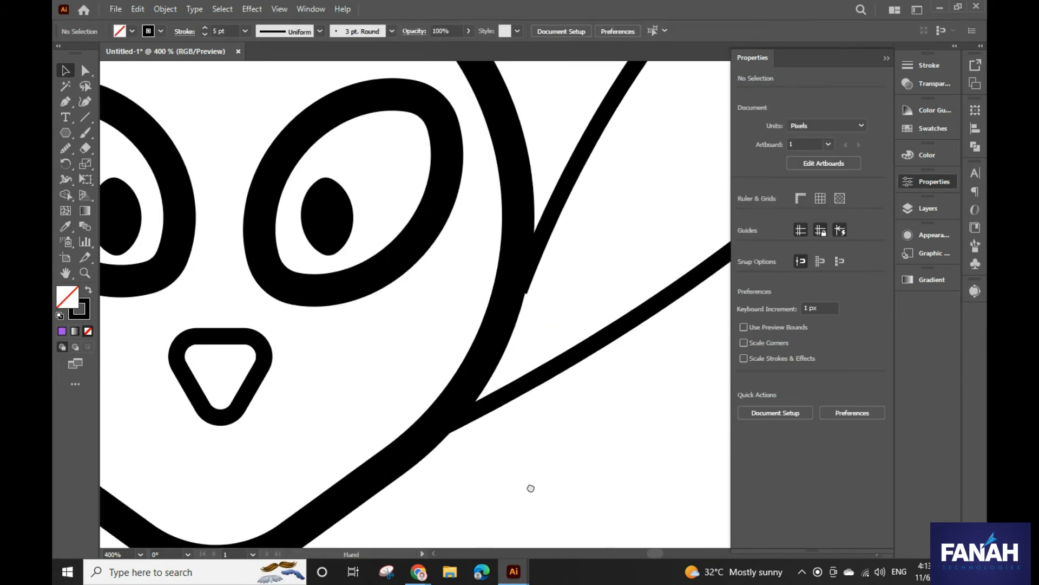
{"action": "left_click", "coordinate": [534, 168]}
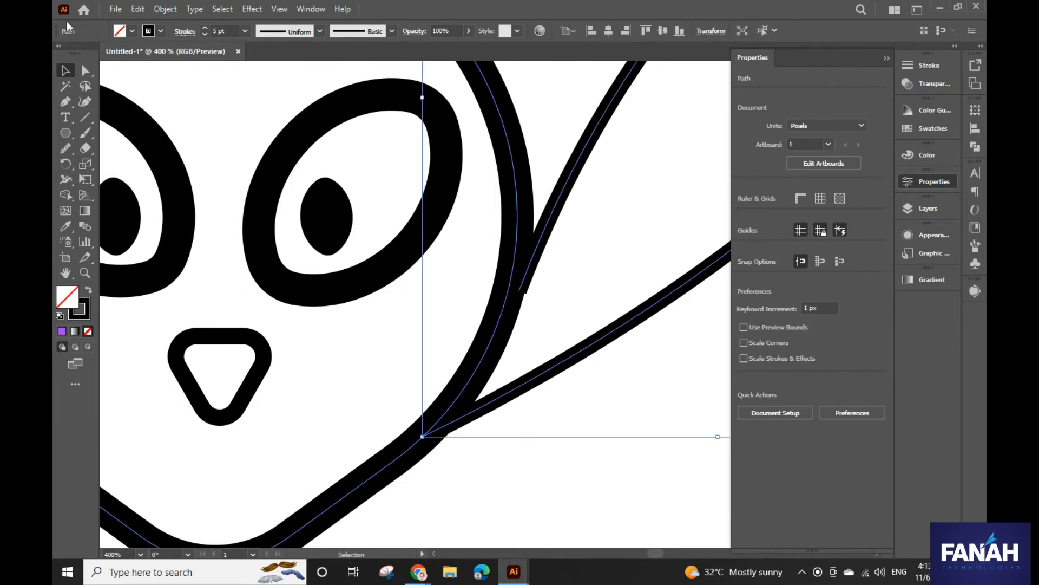
{"action": "left_click", "coordinate": [85, 71]}
{"action": "left_click", "coordinate": [520, 291]}
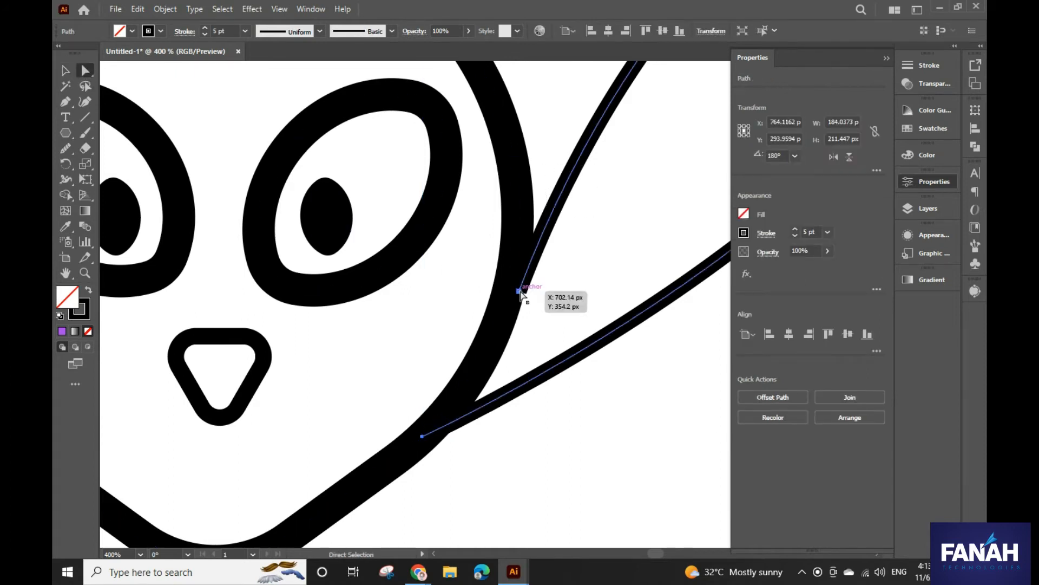
{"action": "left_click_drag", "start_coordinate": [520, 291], "coordinate": [515, 291]}
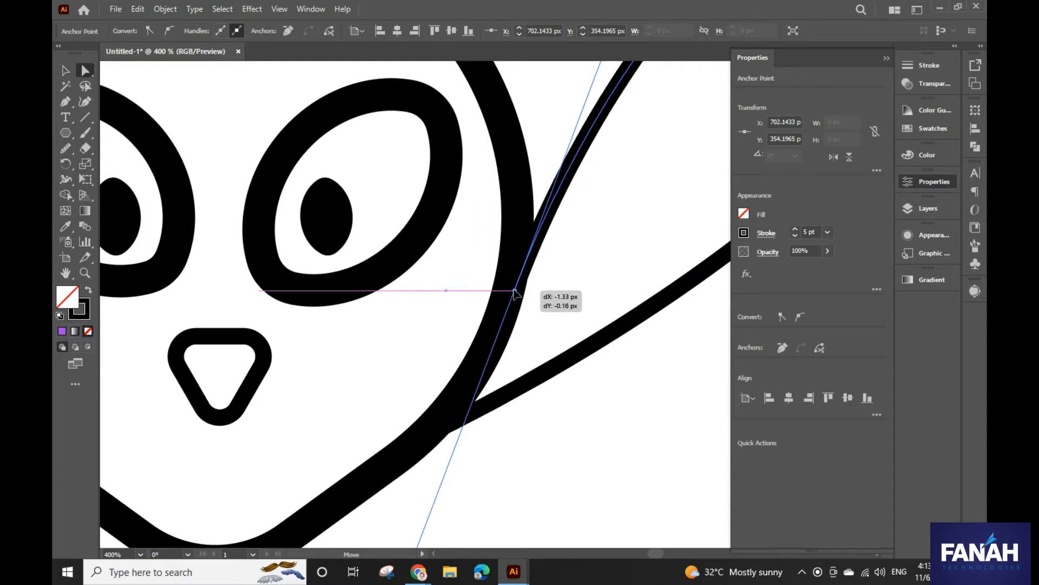
{"action": "left_click", "coordinate": [529, 473]}
{"action": "scroll", "coordinate": [530, 473], "scroll_direction": "down", "scroll_amount": 2}
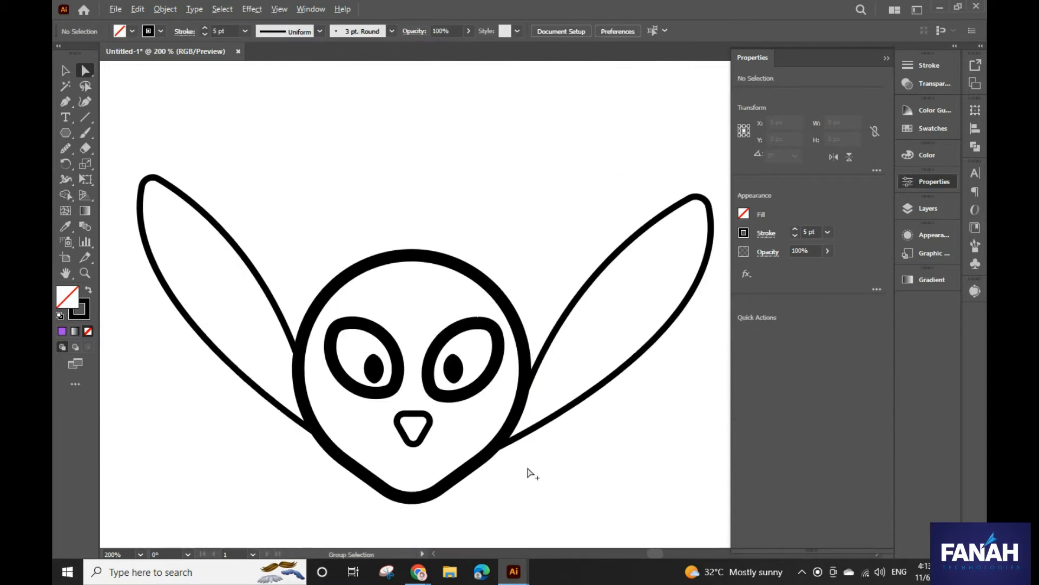
{"action": "scroll", "coordinate": [529, 473], "scroll_direction": "down", "scroll_amount": 1}
{"action": "scroll", "coordinate": [534, 474], "scroll_direction": "down", "scroll_amount": 1}
{"action": "scroll", "coordinate": [547, 452], "scroll_direction": "down", "scroll_amount": 2}
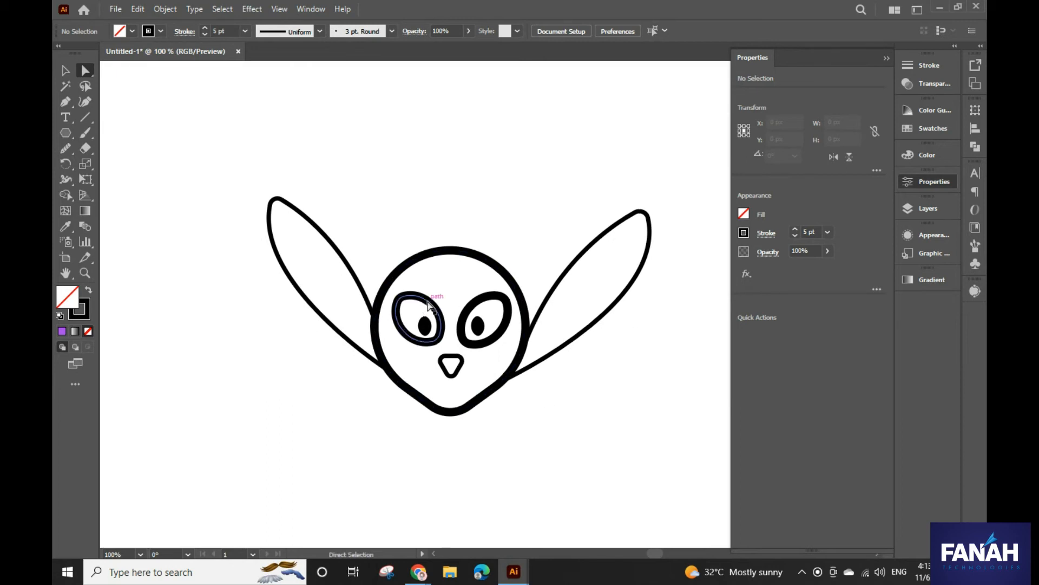
{"action": "left_click", "coordinate": [428, 306]}
{"action": "left_click", "coordinate": [68, 74]}
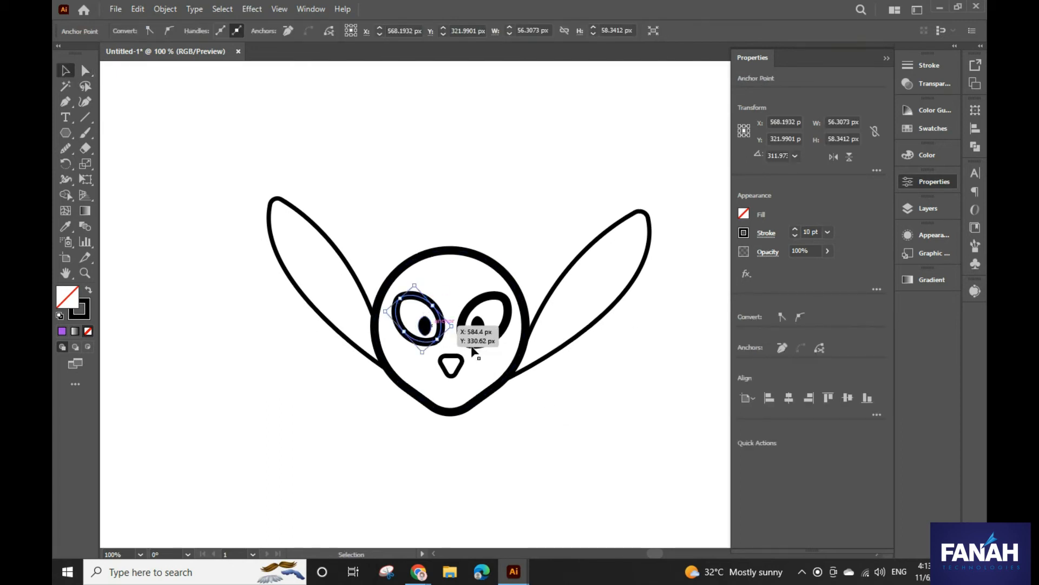
{"action": "left_click_drag", "start_coordinate": [416, 300], "coordinate": [413, 227]}
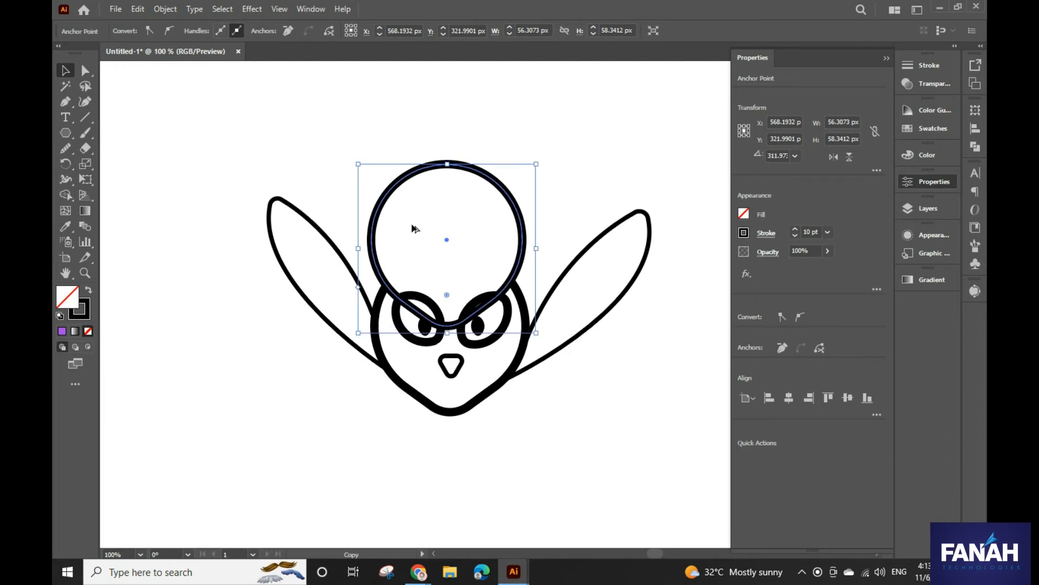
{"action": "key", "text": "ctrl+z"}
{"action": "key", "text": "v"}
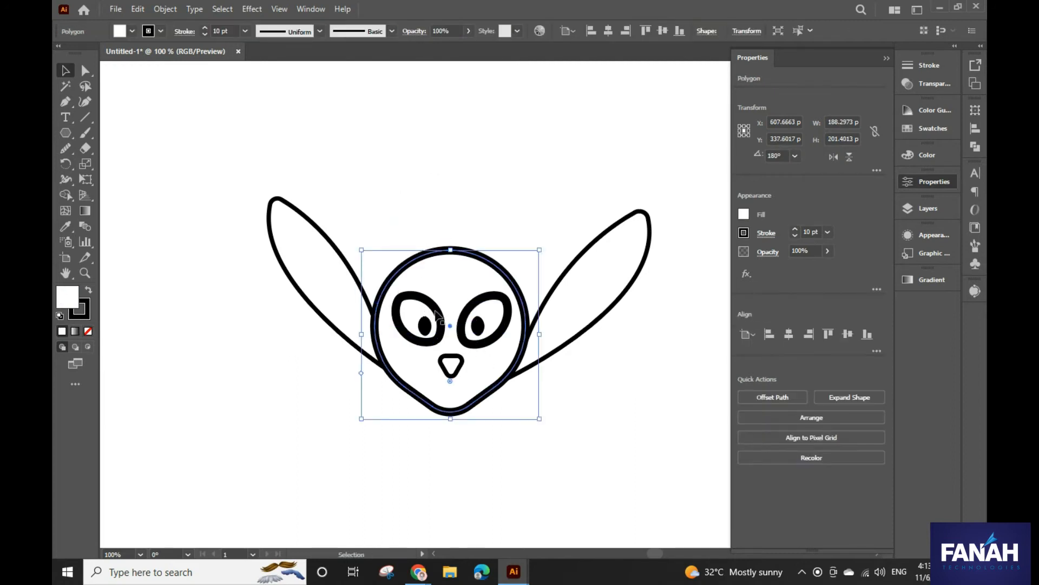
- Copy the left eye outline above the head, rotate it nearly upright and stretch it to about 52 by 114 px
{"action": "left_click", "coordinate": [443, 324]}
{"action": "left_click_drag", "start_coordinate": [436, 314], "coordinate": [438, 244]}
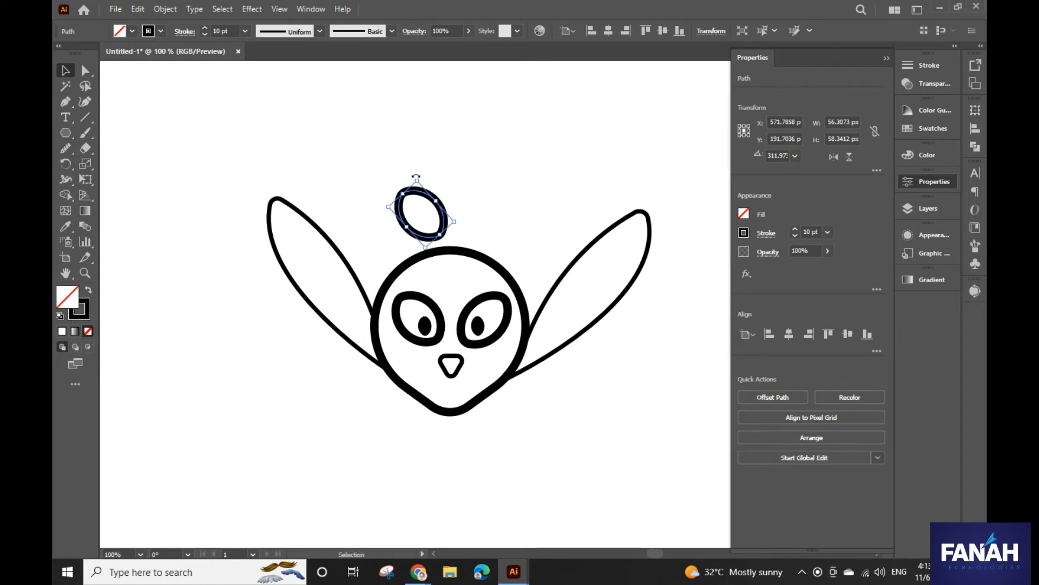
{"action": "left_click_drag", "start_coordinate": [416, 177], "coordinate": [447, 152]}
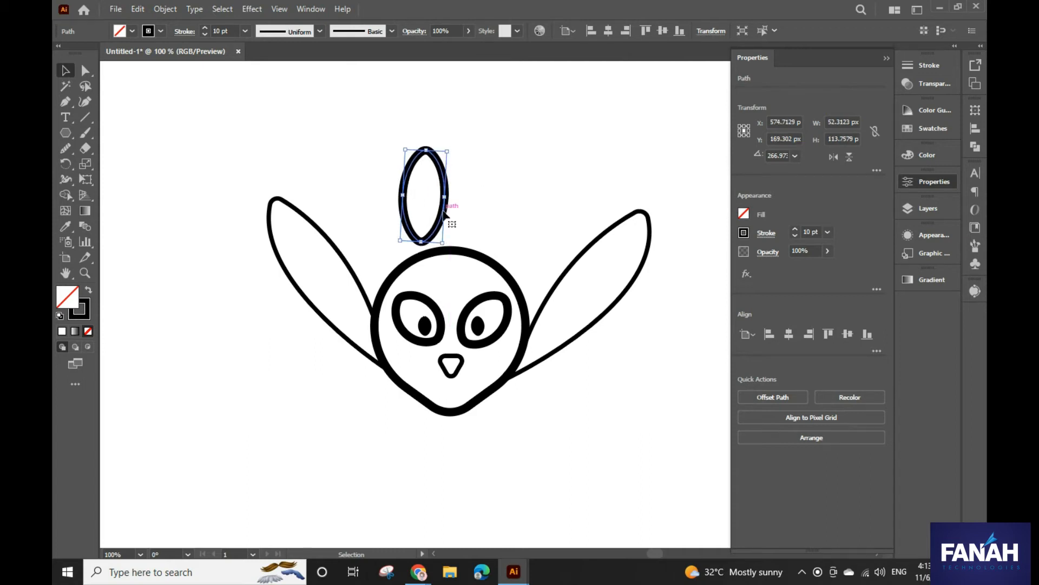
- Set the oval on top of the head and place a copy about 72 px to its right, tilted slightly outward
{"action": "left_click_drag", "start_coordinate": [445, 216], "coordinate": [510, 246]}
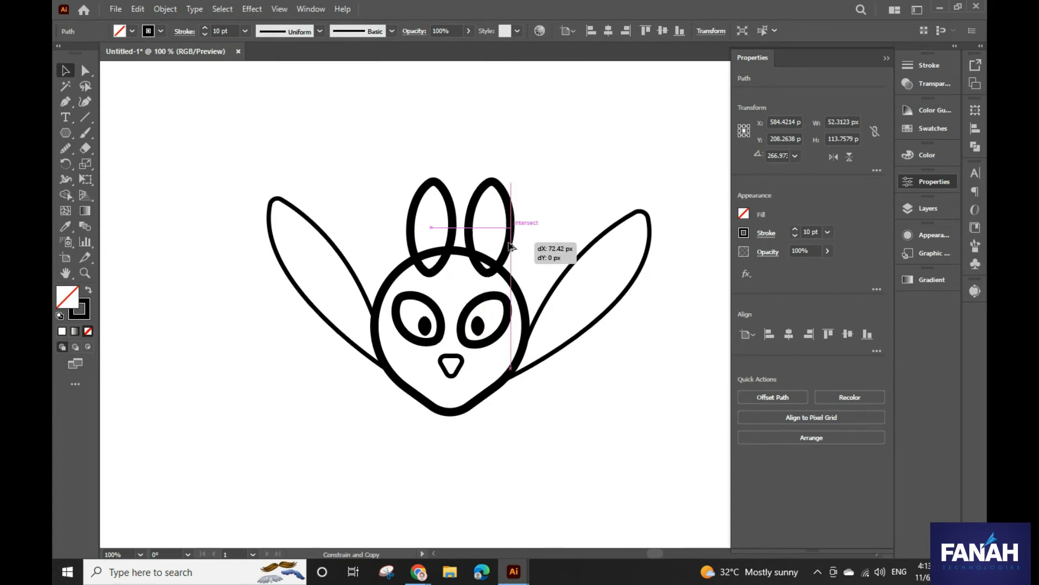
{"action": "left_click_drag", "start_coordinate": [510, 248], "coordinate": [510, 248]}
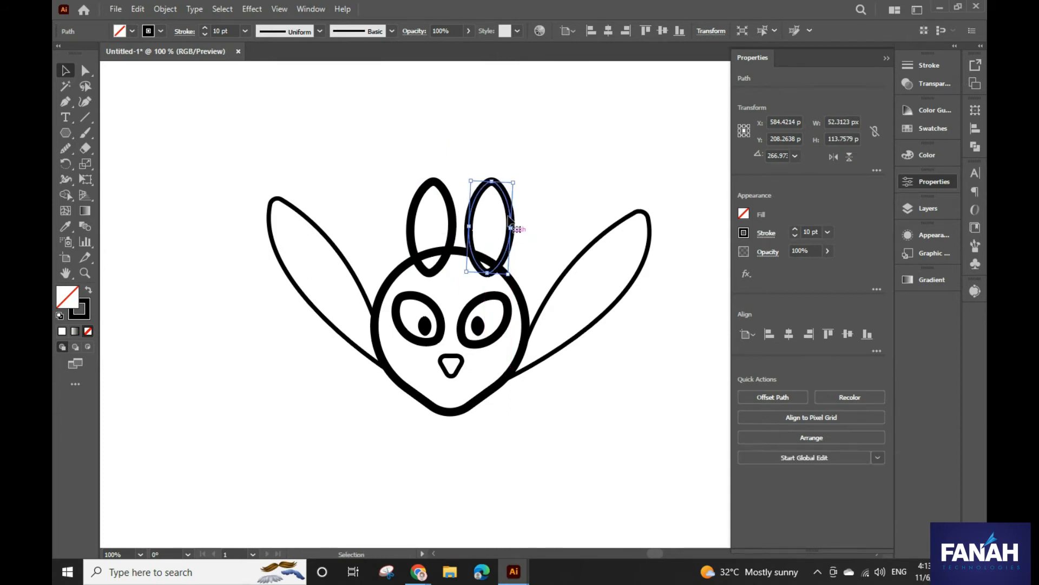
{"action": "left_click_drag", "start_coordinate": [516, 175], "coordinate": [522, 180]}
{"action": "left_click_drag", "start_coordinate": [509, 250], "coordinate": [508, 252]}
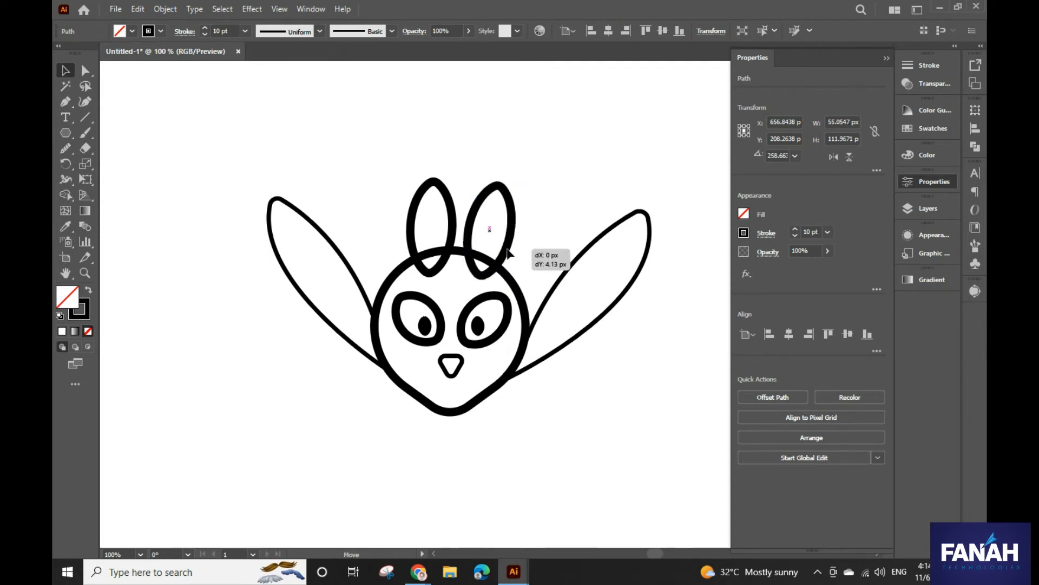
{"action": "left_click_drag", "start_coordinate": [507, 252], "coordinate": [507, 250]}
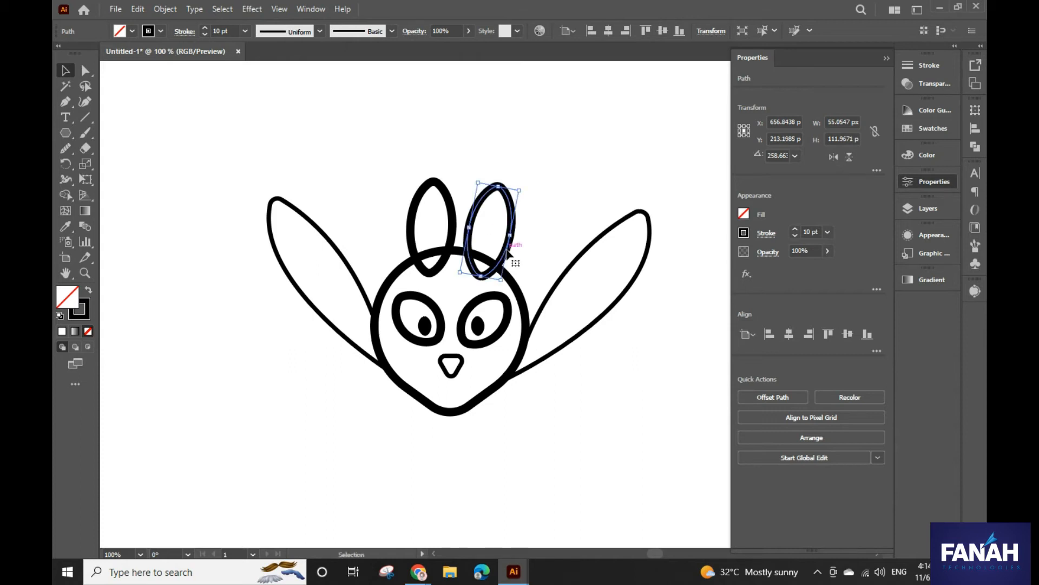
- Flip the right oval horizontally, rotate it to 252° and shift it slightly outward and down on the head
{"action": "right_click", "coordinate": [507, 250]}
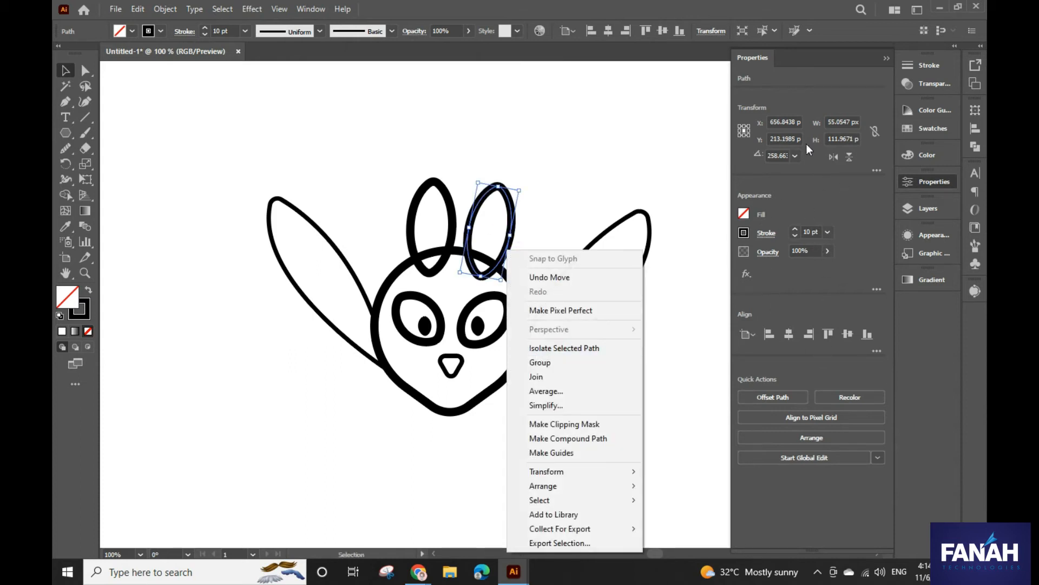
{"action": "left_click", "coordinate": [833, 157]}
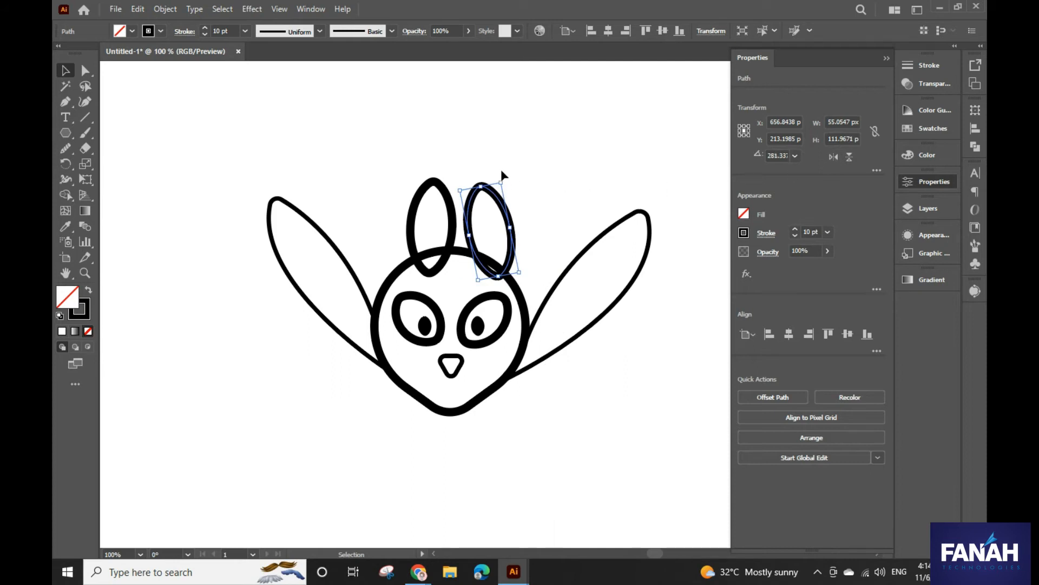
{"action": "left_click_drag", "start_coordinate": [505, 175], "coordinate": [521, 193]}
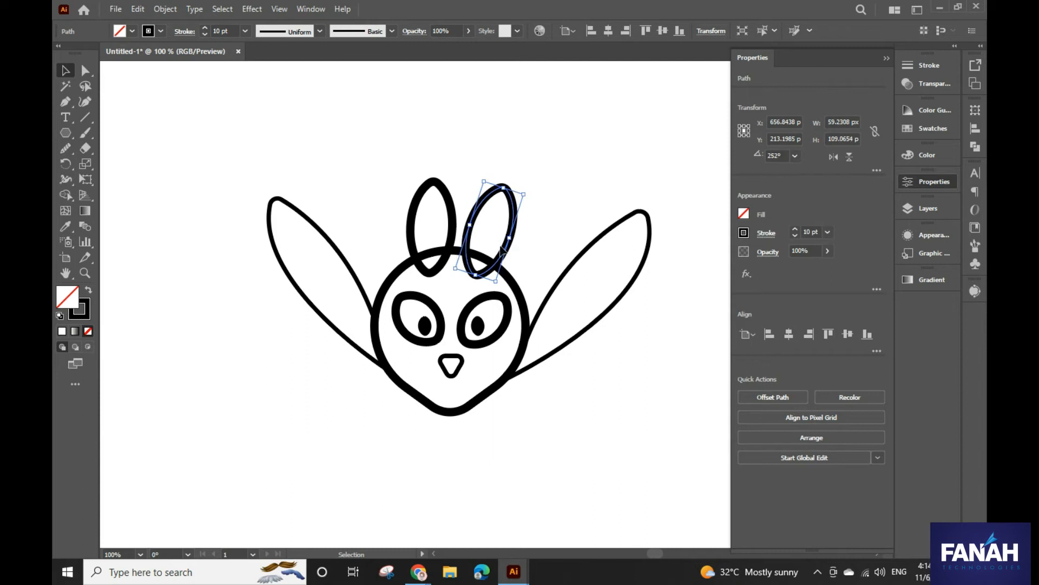
{"action": "left_click_drag", "start_coordinate": [503, 257], "coordinate": [505, 266]}
{"action": "left_click", "coordinate": [551, 222]}
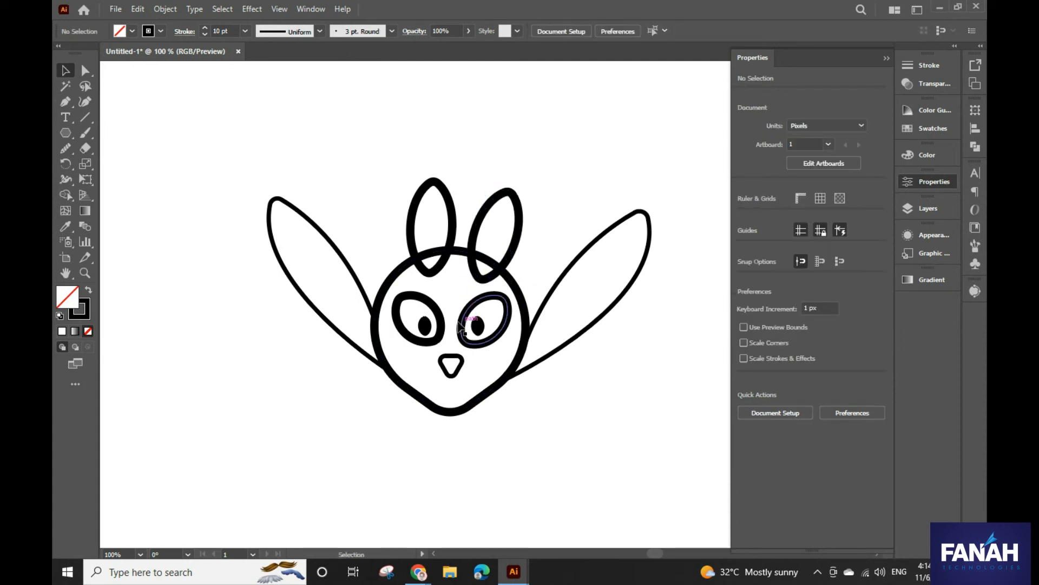
{"action": "left_click", "coordinate": [515, 249]}
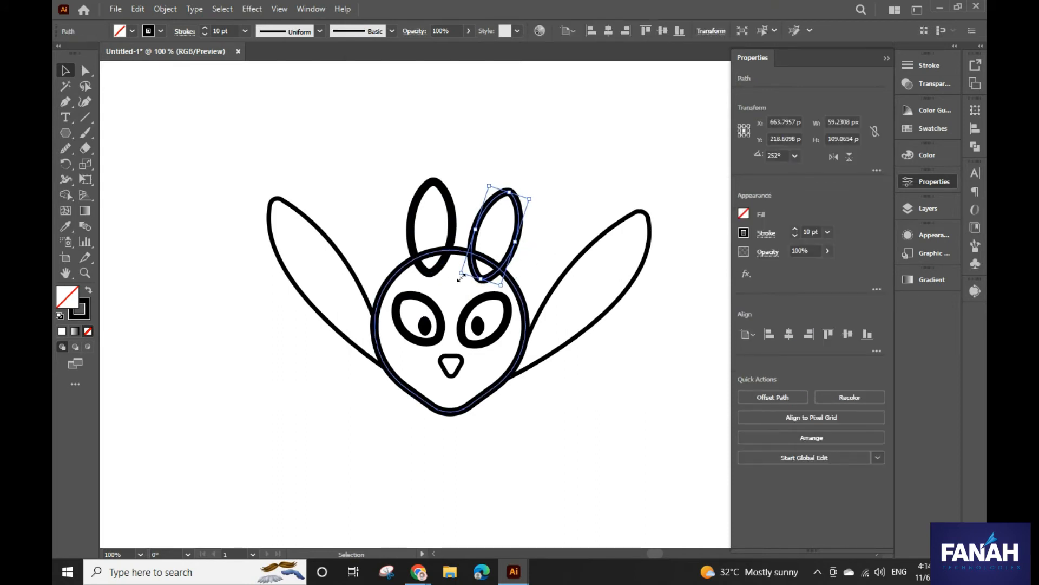
{"action": "left_click", "coordinate": [531, 202]}
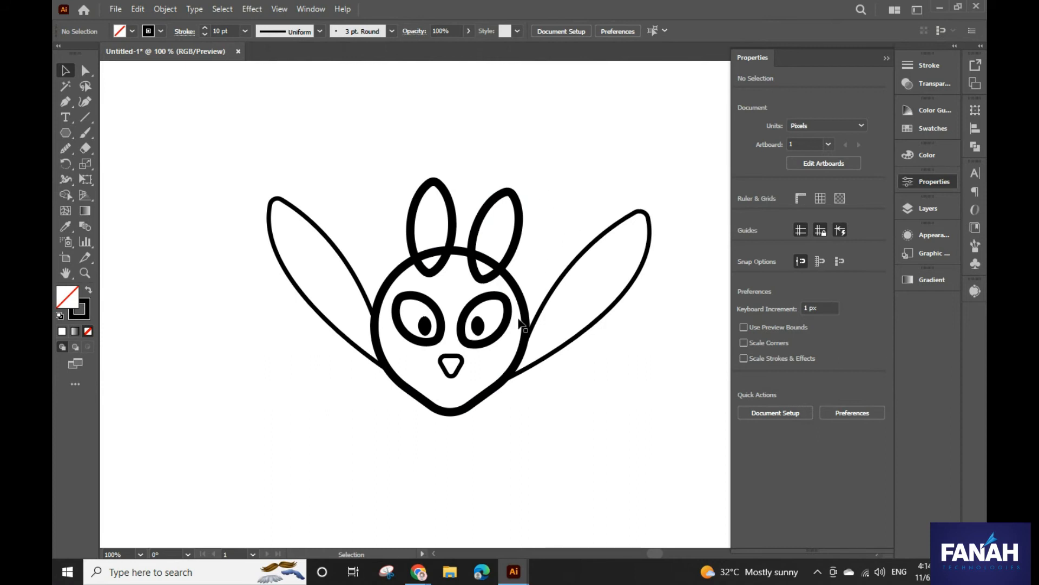
{"action": "scroll", "coordinate": [459, 402], "scroll_direction": "up", "scroll_amount": 1}
{"action": "left_click_drag", "start_coordinate": [520, 432], "coordinate": [540, 418]}
{"action": "scroll", "coordinate": [495, 463], "scroll_direction": "down", "scroll_amount": 1}
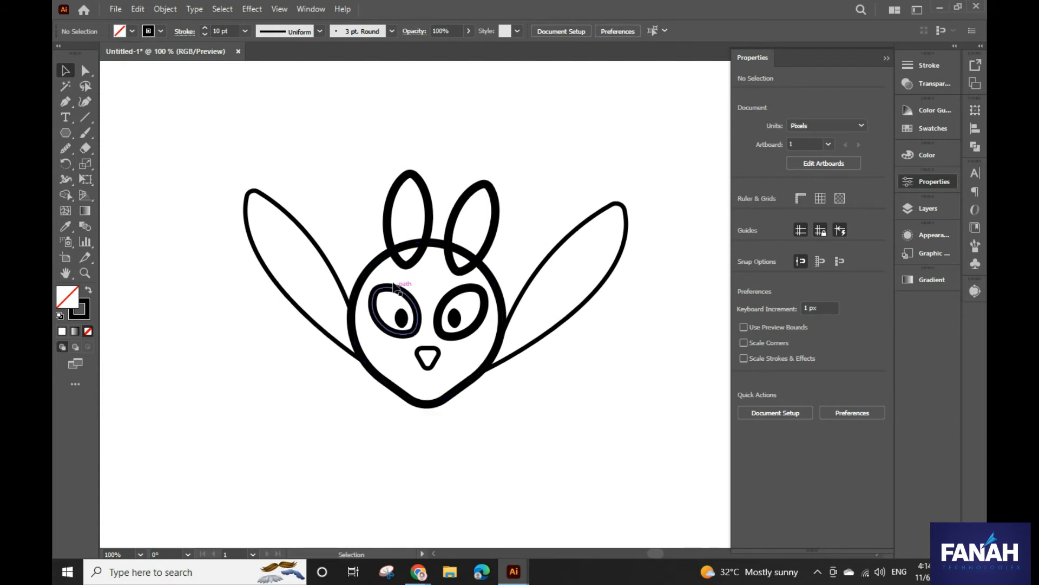
{"action": "left_click", "coordinate": [410, 292]}
{"action": "left_click", "coordinate": [476, 305], "text": "shift"}
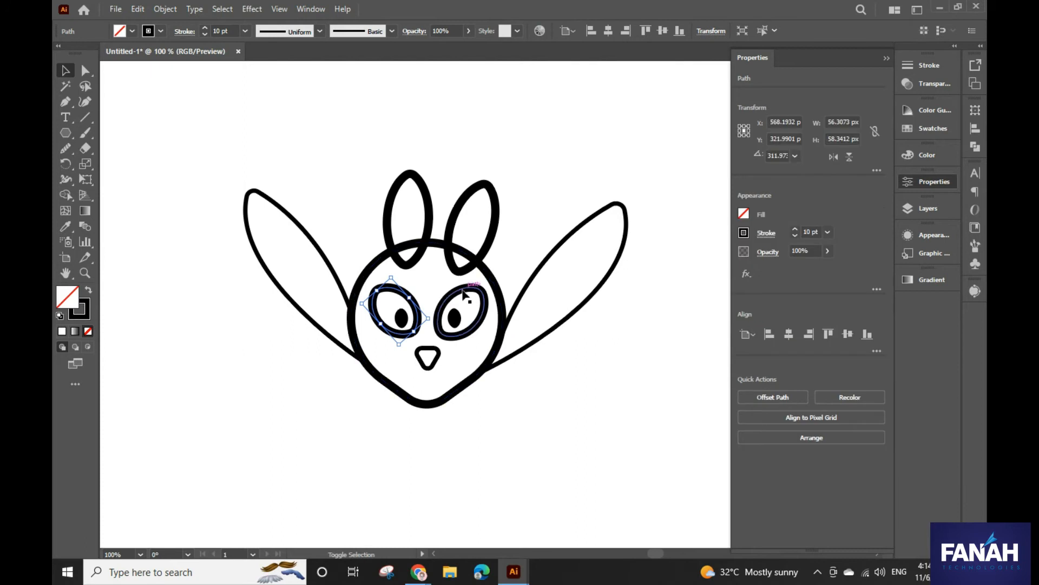
{"action": "left_click", "coordinate": [88, 291]}
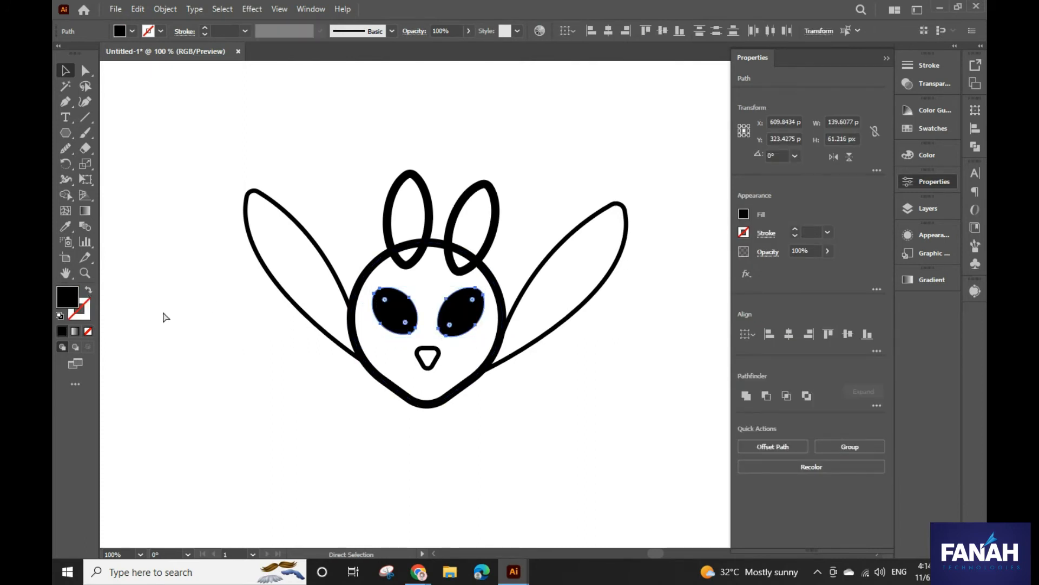
{"action": "key", "text": "ctrl+z"}
{"action": "left_click", "coordinate": [203, 334]}
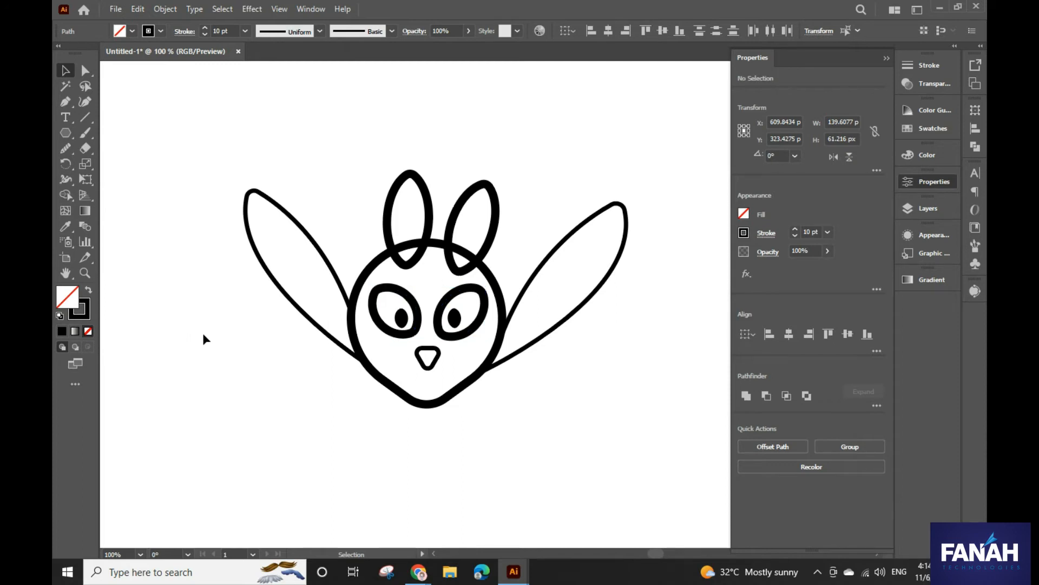
- Give both pupils a white fill and no stroke
{"action": "left_click", "coordinate": [406, 318]}
{"action": "left_click", "coordinate": [454, 319], "text": "shift"}
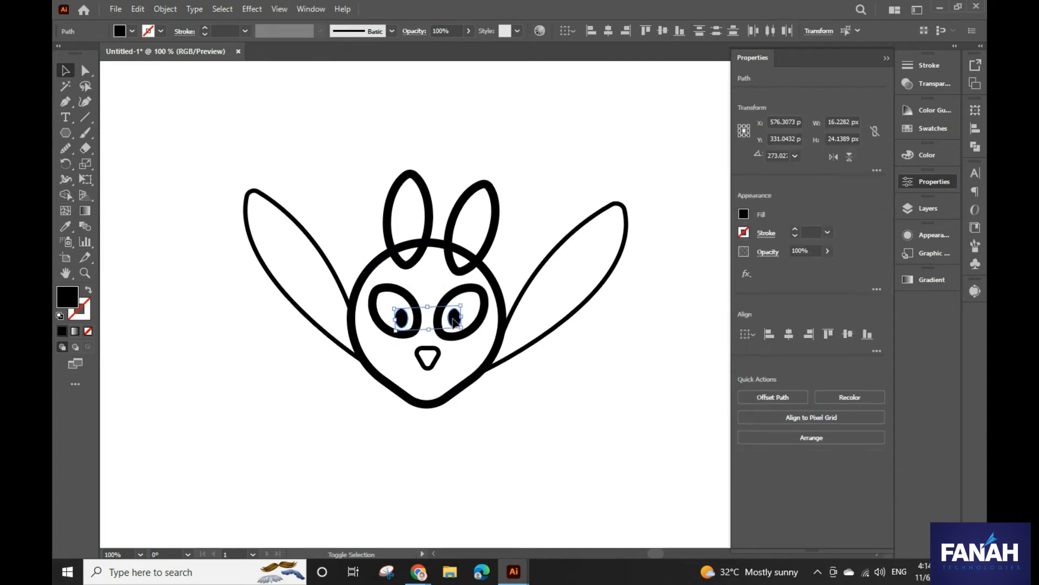
{"action": "left_click", "coordinate": [59, 316]}
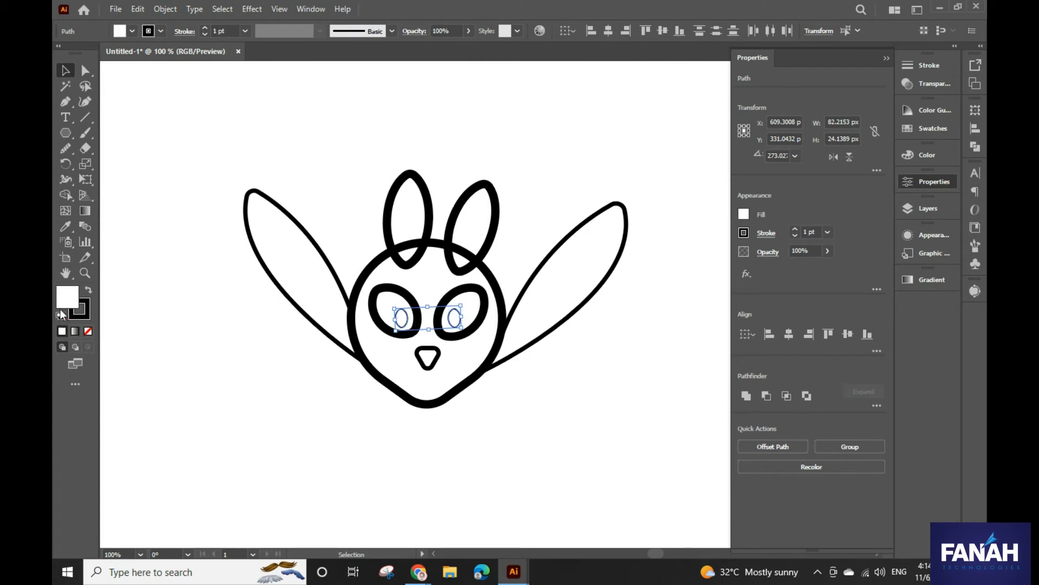
{"action": "left_click", "coordinate": [79, 316]}
{"action": "left_click", "coordinate": [87, 331]}
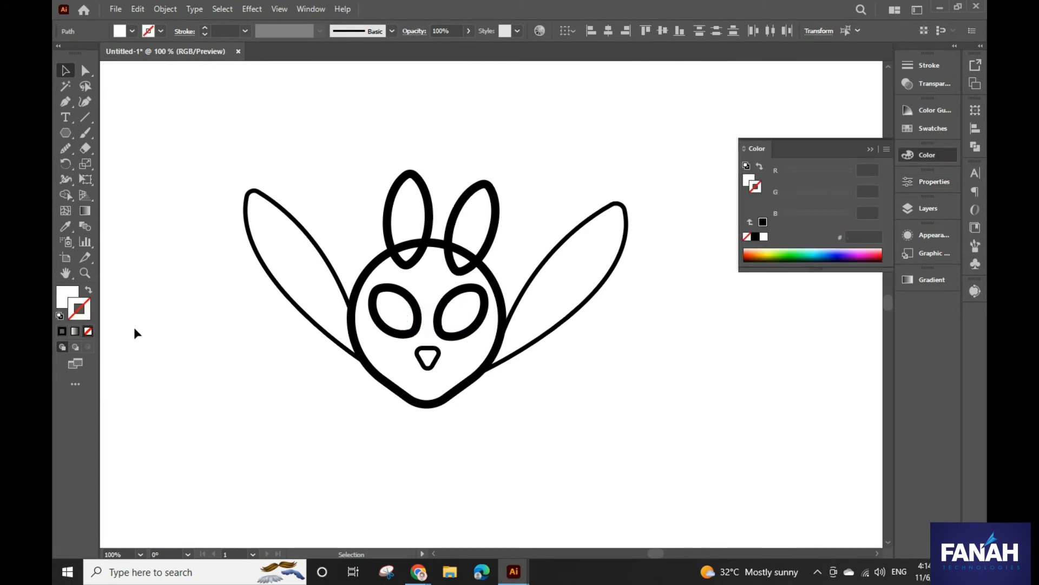
- Swap fill and stroke on the two eye outlines to make them solid black around the white pupils
{"action": "left_click", "coordinate": [134, 327]}
{"action": "left_click", "coordinate": [404, 295]}
{"action": "left_click", "coordinate": [457, 308], "text": "shift"}
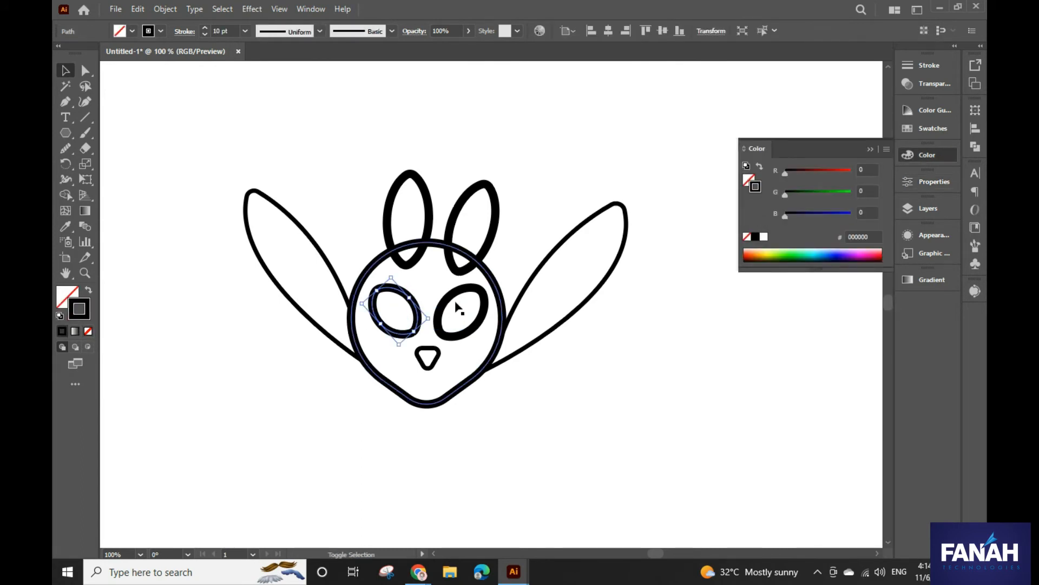
{"action": "left_click", "coordinate": [460, 293], "text": "shift"}
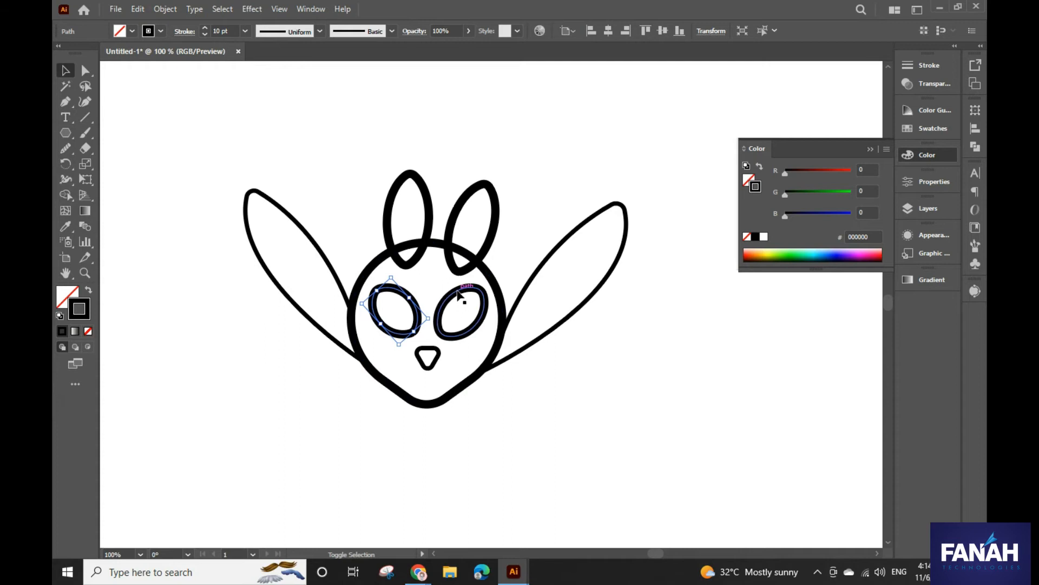
{"action": "left_click", "coordinate": [88, 291]}
{"action": "left_click", "coordinate": [147, 311]}
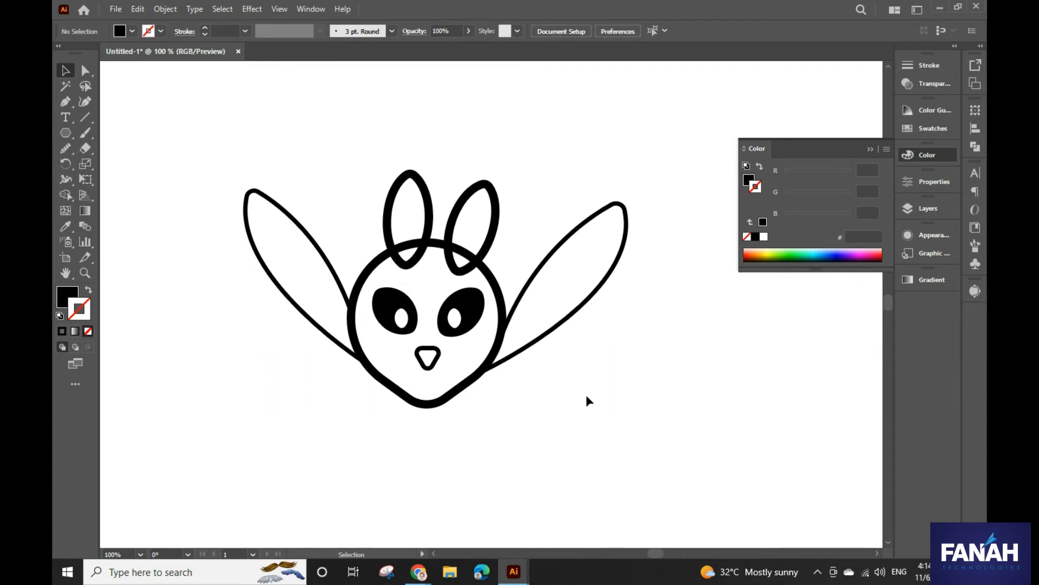
{"action": "left_click", "coordinate": [428, 403]}
{"action": "left_click_drag", "start_coordinate": [429, 403], "coordinate": [684, 435]}
{"action": "key", "text": "a"}
{"action": "key", "text": "ctrl+z"}
{"action": "key", "text": "v"}
{"action": "left_click", "coordinate": [576, 437]}
- Try to merge the head outline and the two ovals on top with the Shape Builder tool
{"action": "left_click_drag", "start_coordinate": [348, 149], "coordinate": [502, 276]}
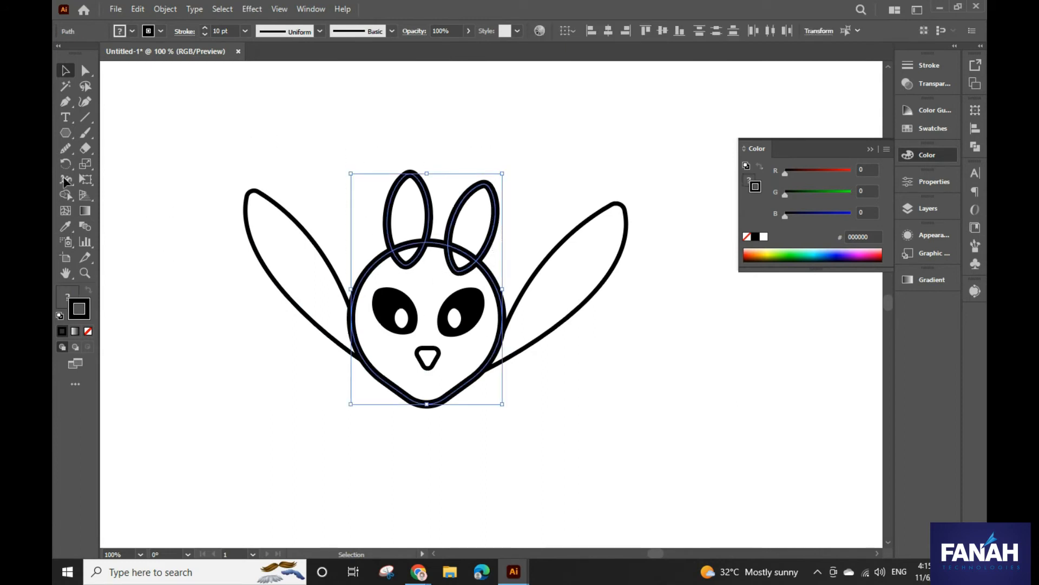
{"action": "left_click", "coordinate": [67, 213]}
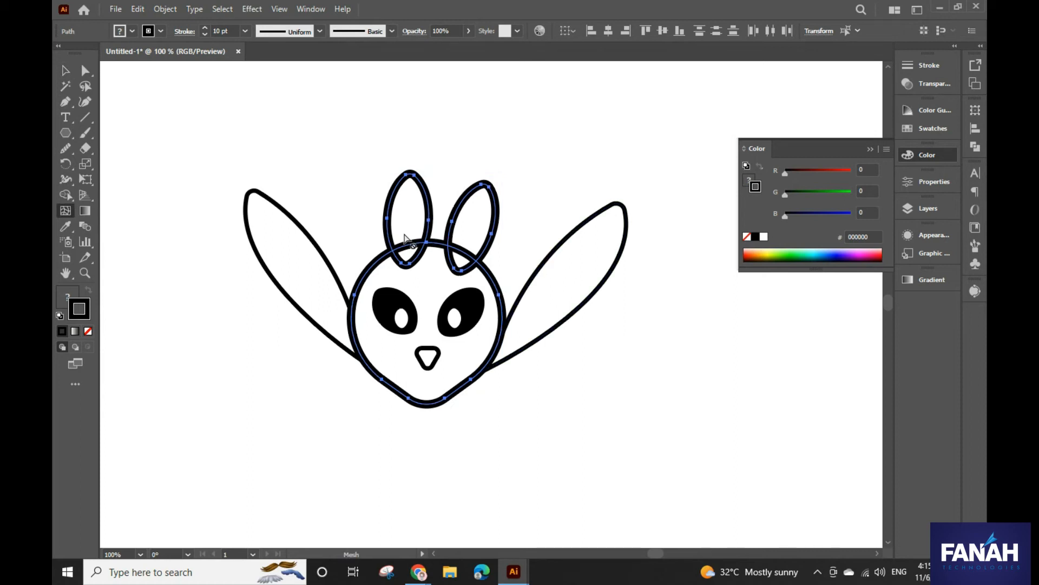
{"action": "left_click", "coordinate": [62, 196]}
{"action": "mouse_move", "coordinate": [408, 223]}
{"action": "left_mouse_down"}
{"action": "mouse_move", "coordinate": [416, 270]}
{"action": "mouse_move", "coordinate": [453, 275]}
{"action": "mouse_move", "coordinate": [464, 244]}
{"action": "left_mouse_up"}
{"action": "key", "text": "ctrl+z"}
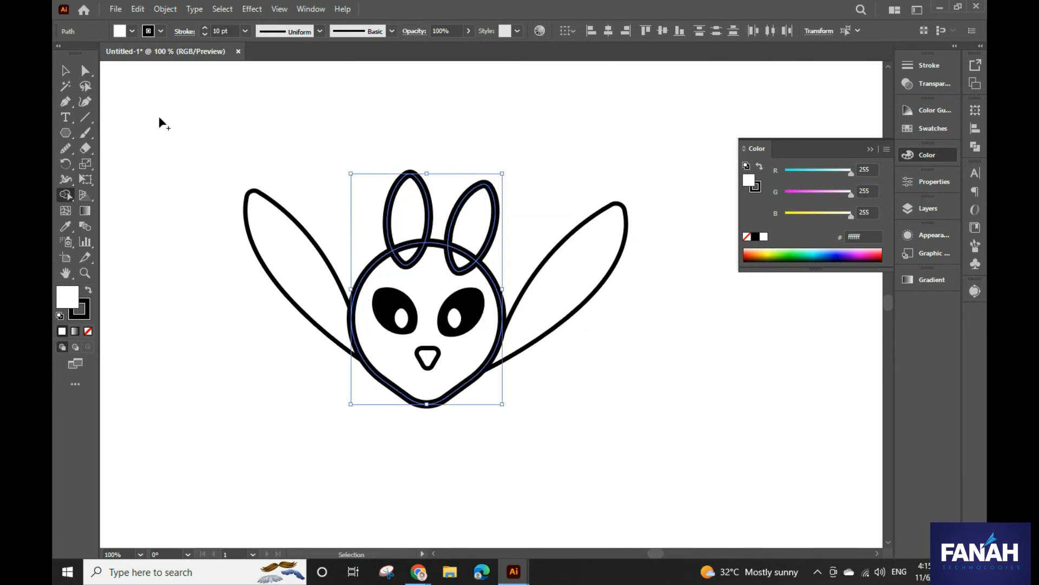
{"action": "left_click", "coordinate": [65, 70]}
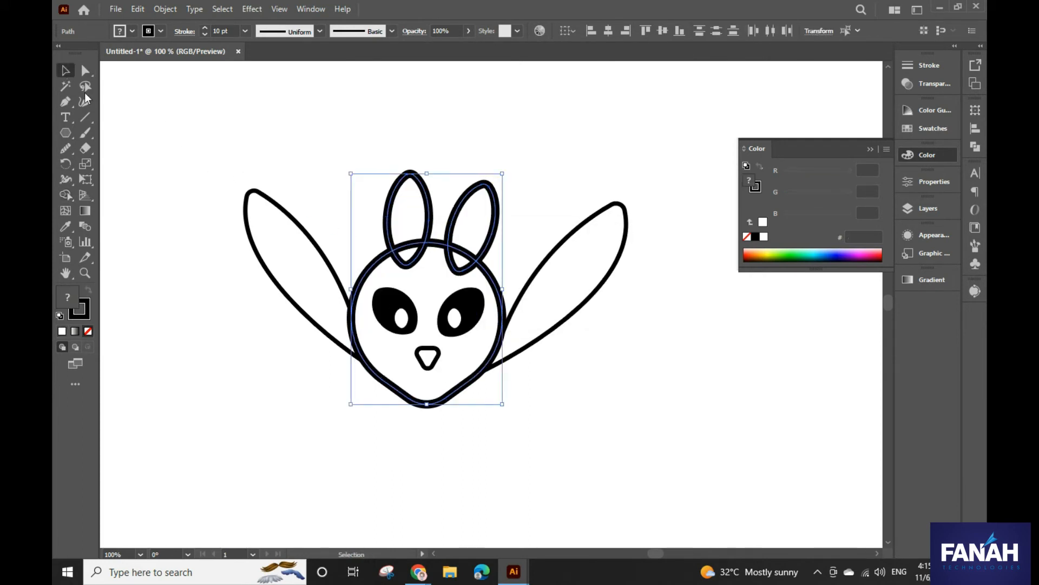
{"action": "left_click", "coordinate": [208, 276]}
- Undo the eyes' fill and stroke swap and the removal of the pupils' stroke
{"action": "left_click", "coordinate": [405, 330]}
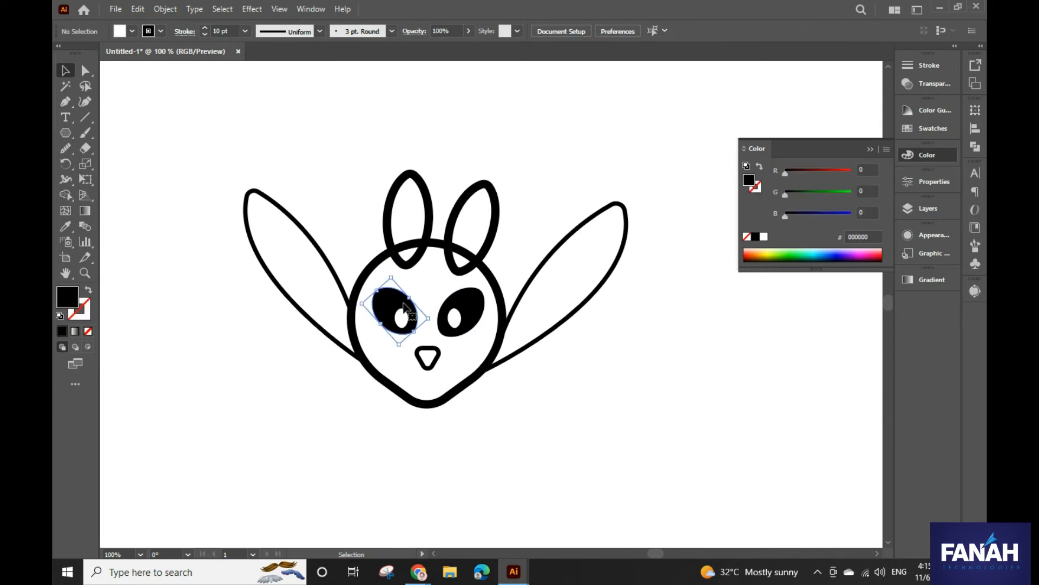
{"action": "left_click", "coordinate": [459, 324], "text": "shift"}
{"action": "key", "text": "shift+x"}
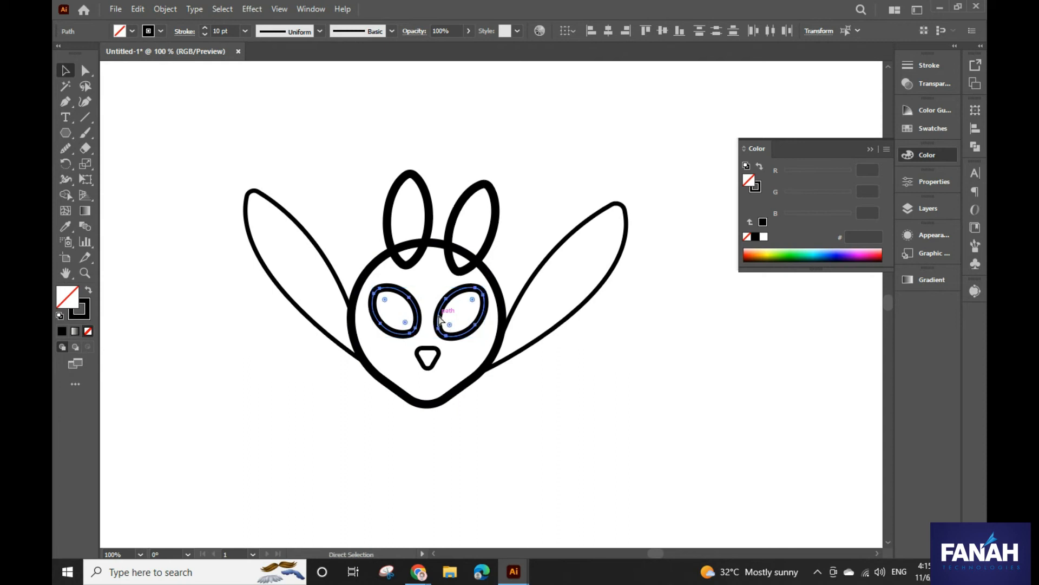
{"action": "key", "text": "ctrl+f"}
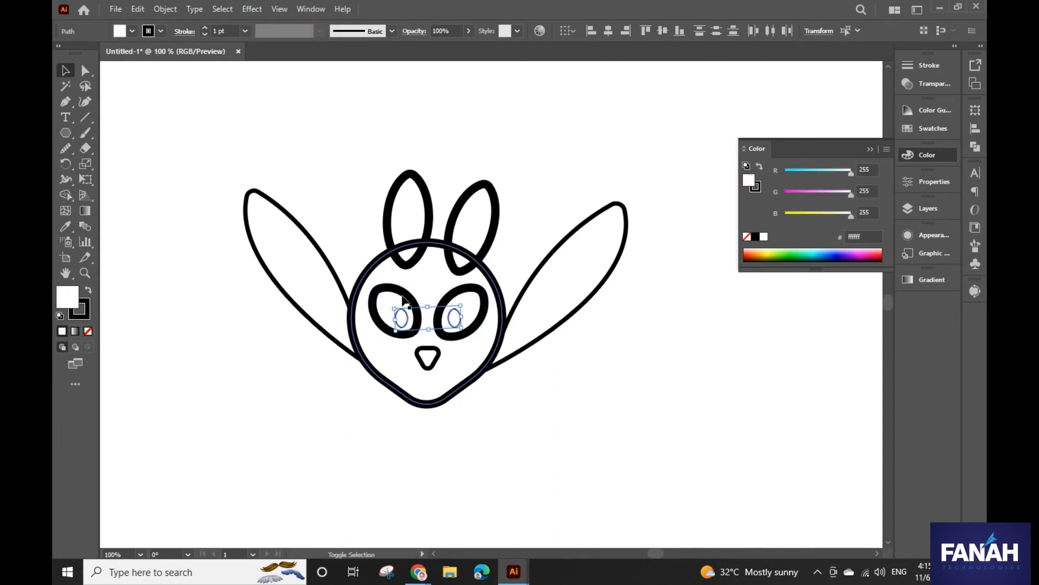
- Cut both eye outlines together with their pupils from the face
{"action": "left_click", "coordinate": [405, 295], "text": "shift"}
{"action": "left_click", "coordinate": [475, 297], "text": "shift"}
{"action": "key", "text": "Delete"}
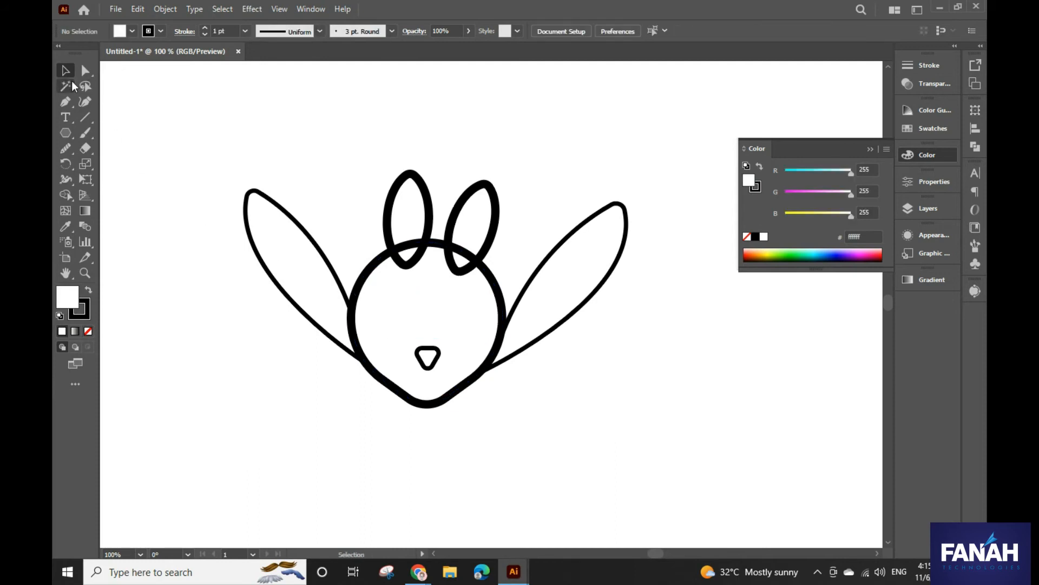
- Merge the head outline and the two ovals on top into one white-filled shape with Shape Builder
{"action": "mouse_move", "coordinate": [340, 178]}
{"action": "left_mouse_down"}
{"action": "mouse_move", "coordinate": [487, 292]}
{"action": "mouse_move", "coordinate": [503, 293]}
{"action": "left_mouse_up"}
{"action": "left_click", "coordinate": [362, 287], "text": "shift"}
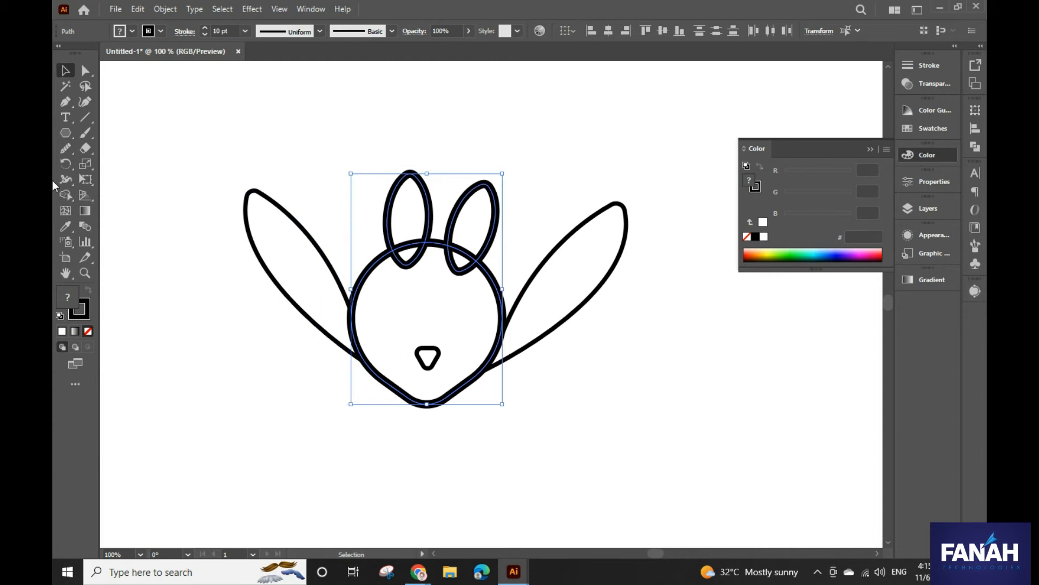
{"action": "left_click", "coordinate": [64, 195]}
{"action": "mouse_move", "coordinate": [409, 224]}
{"action": "left_mouse_down"}
{"action": "mouse_move", "coordinate": [427, 287]}
{"action": "mouse_move", "coordinate": [451, 281]}
{"action": "mouse_move", "coordinate": [471, 244]}
{"action": "left_mouse_up"}
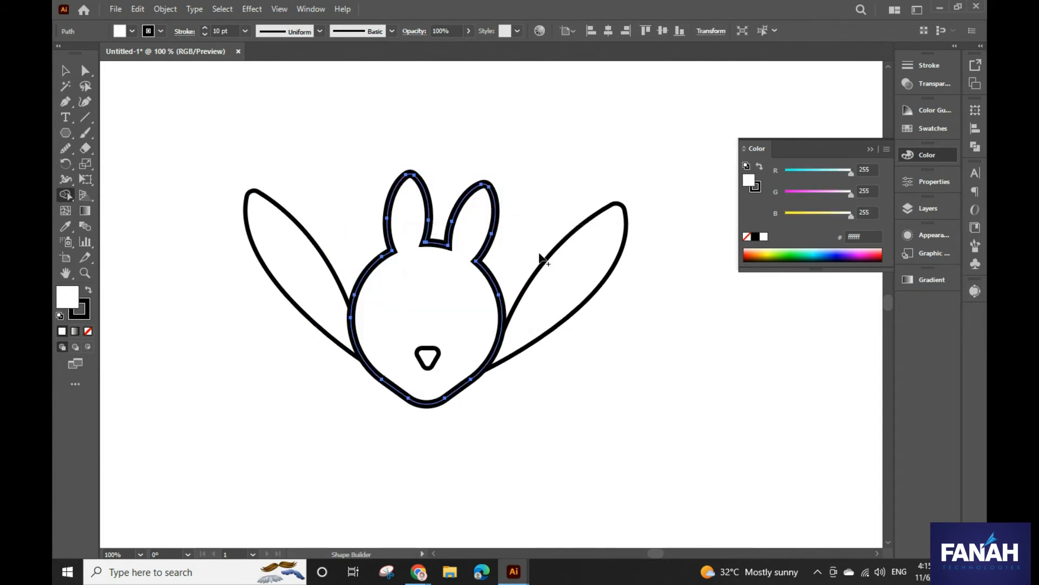
- Paste the cut eyes and pupils in place over the merged head
{"action": "left_click", "coordinate": [138, 9]}
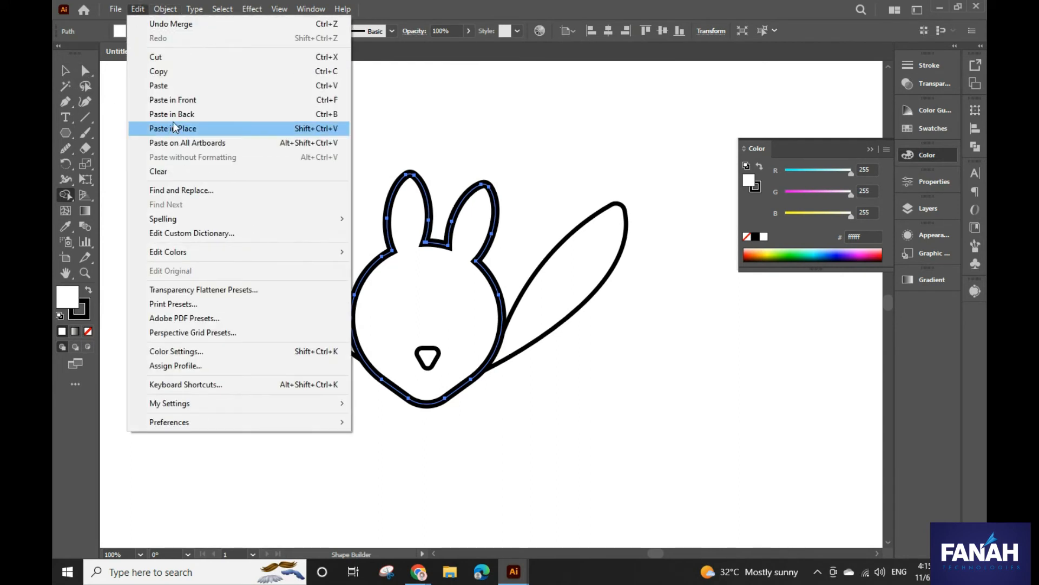
{"action": "left_click", "coordinate": [197, 128]}
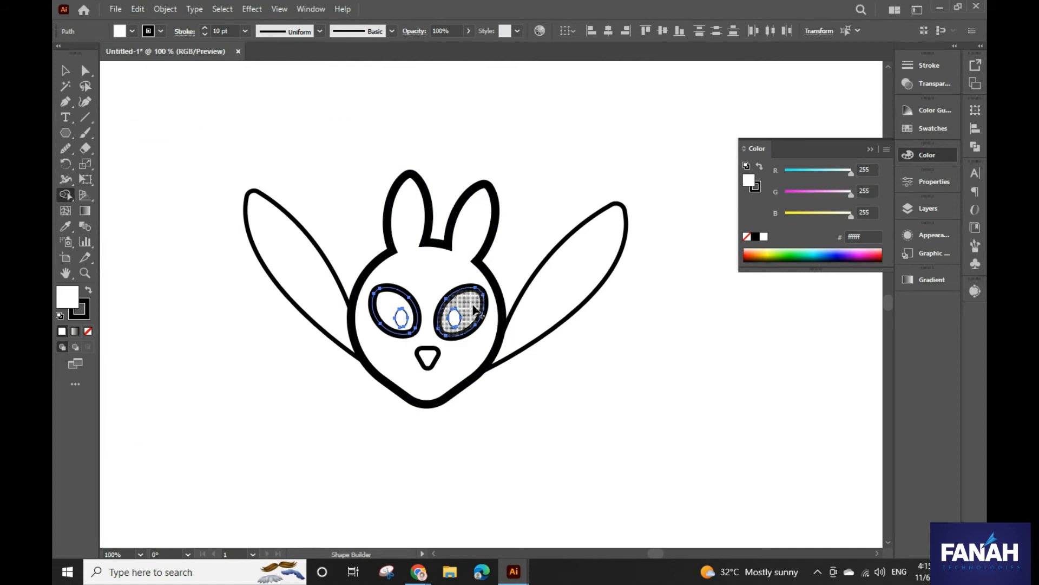
{"action": "left_click", "coordinate": [66, 70]}
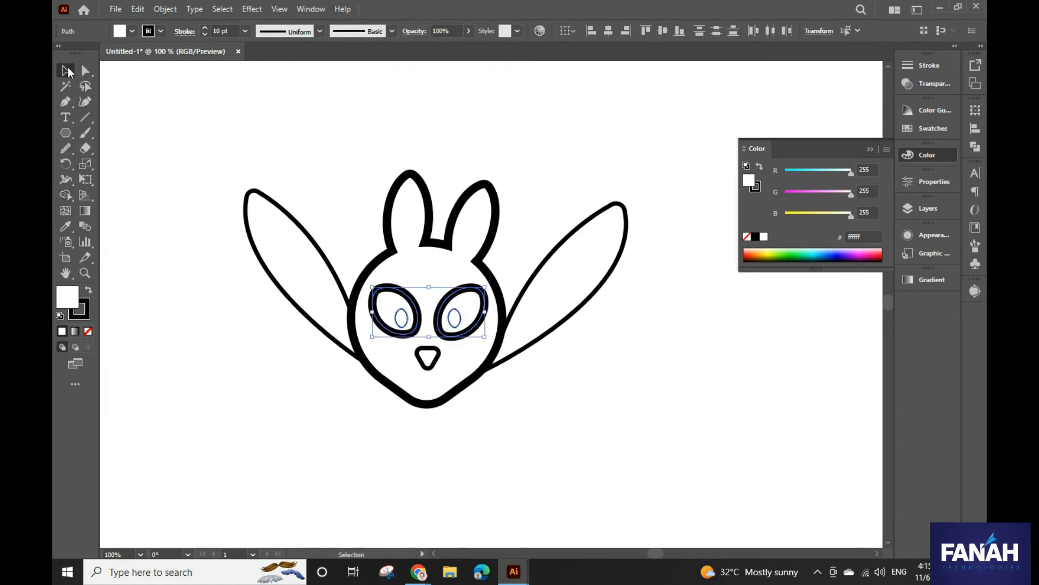
{"action": "left_click", "coordinate": [247, 297]}
- Swap fill and stroke on both pasted eye outlines so they are solid black without a stroke
{"action": "left_click", "coordinate": [408, 300]}
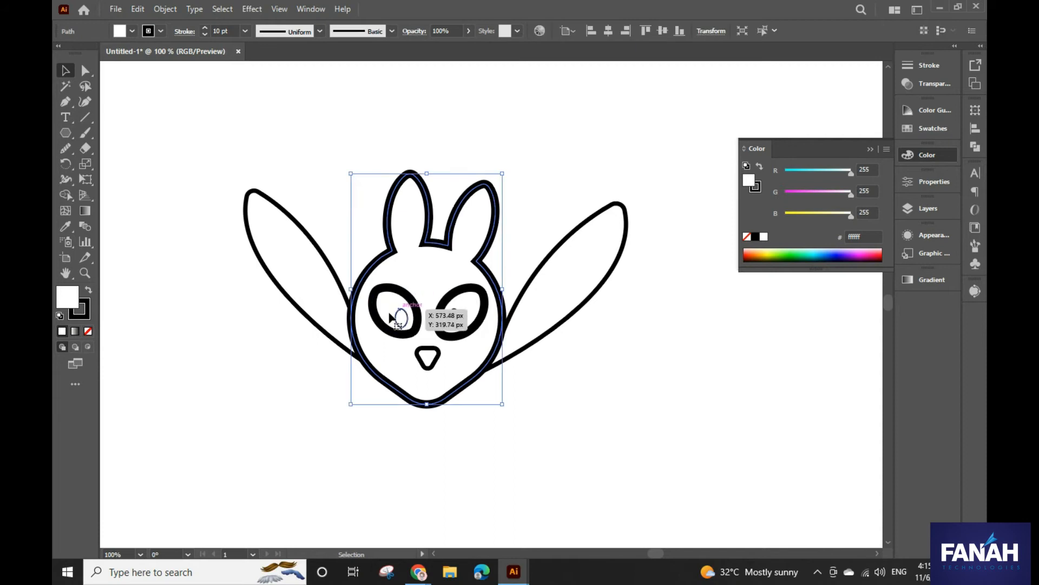
{"action": "left_click", "coordinate": [409, 298]}
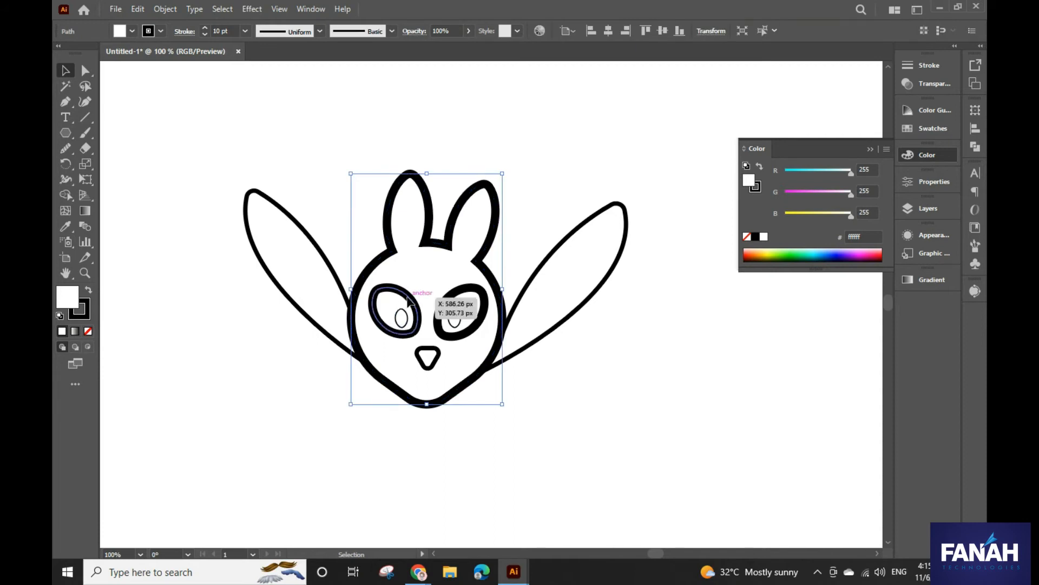
{"action": "left_click", "coordinate": [459, 291], "text": "shift"}
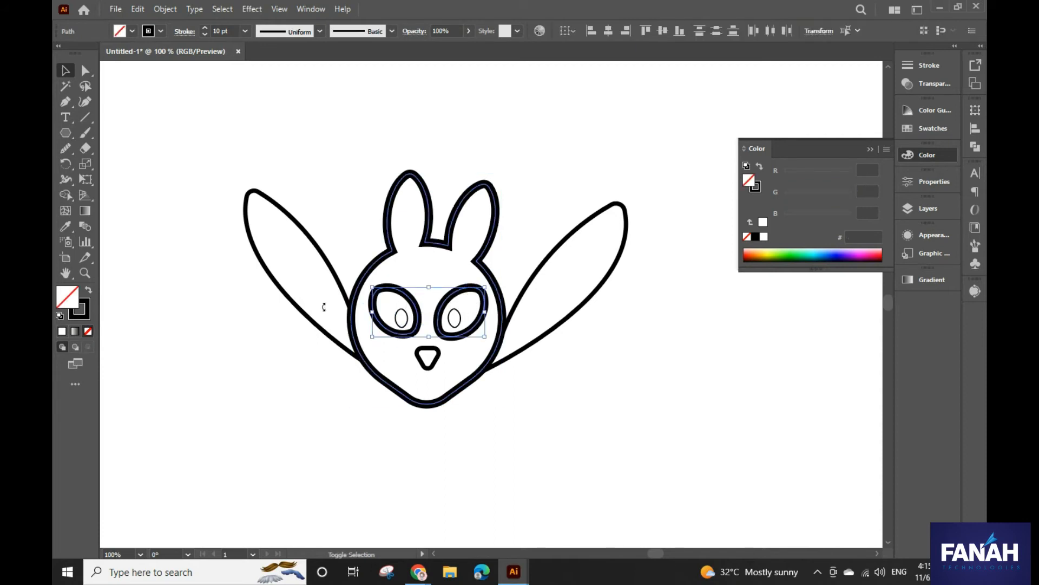
{"action": "left_click", "coordinate": [89, 291]}
{"action": "left_click", "coordinate": [225, 353]}
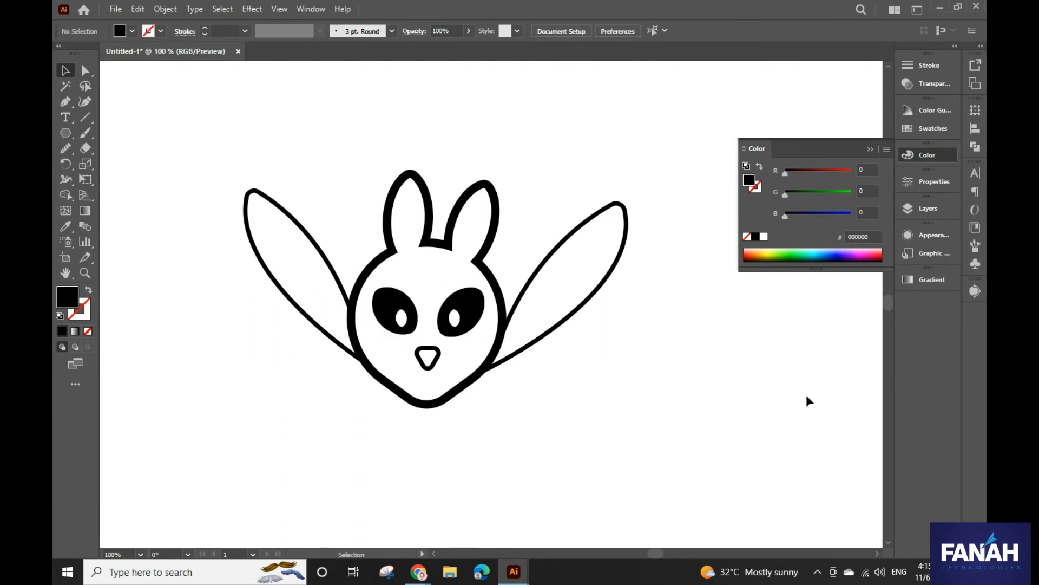
- Draw a curved eyebrow path with the Pen tool around the upper outer edge of the left eye
{"action": "scroll", "coordinate": [639, 403], "scroll_direction": "down", "scroll_amount": 1}
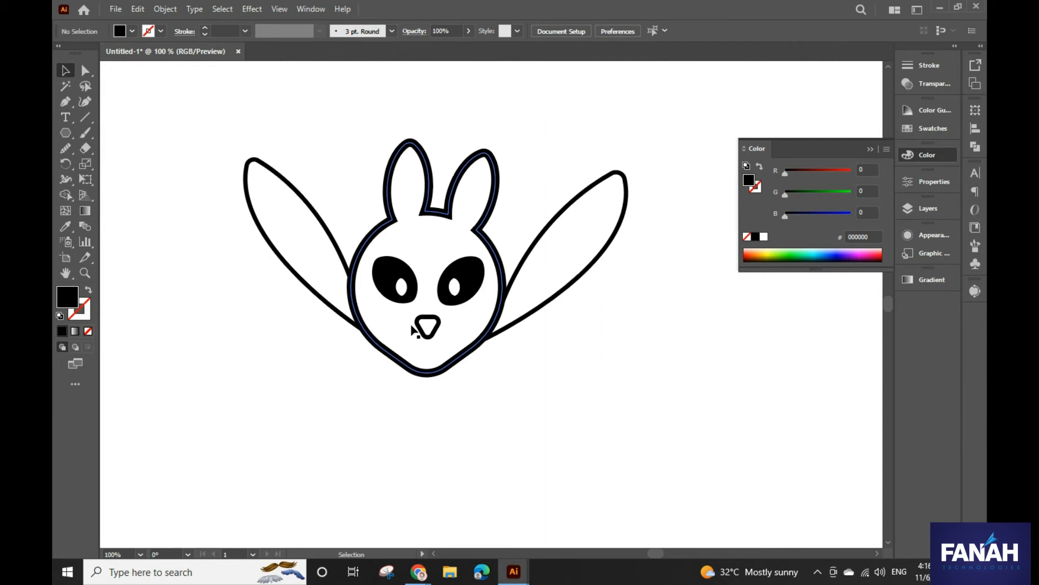
{"action": "scroll", "coordinate": [415, 331], "scroll_direction": "up", "scroll_amount": 2}
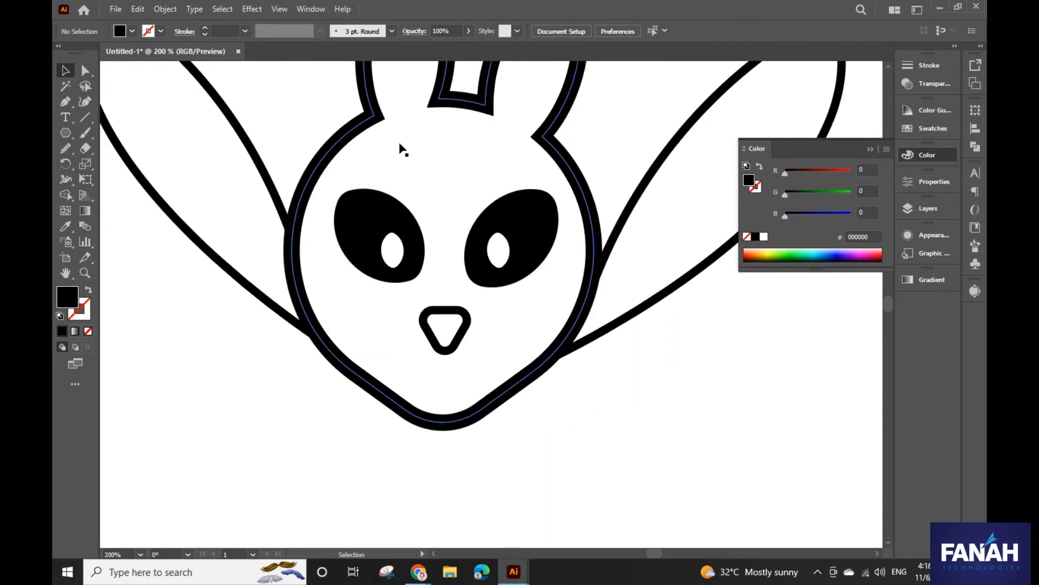
{"action": "left_click", "coordinate": [65, 102]}
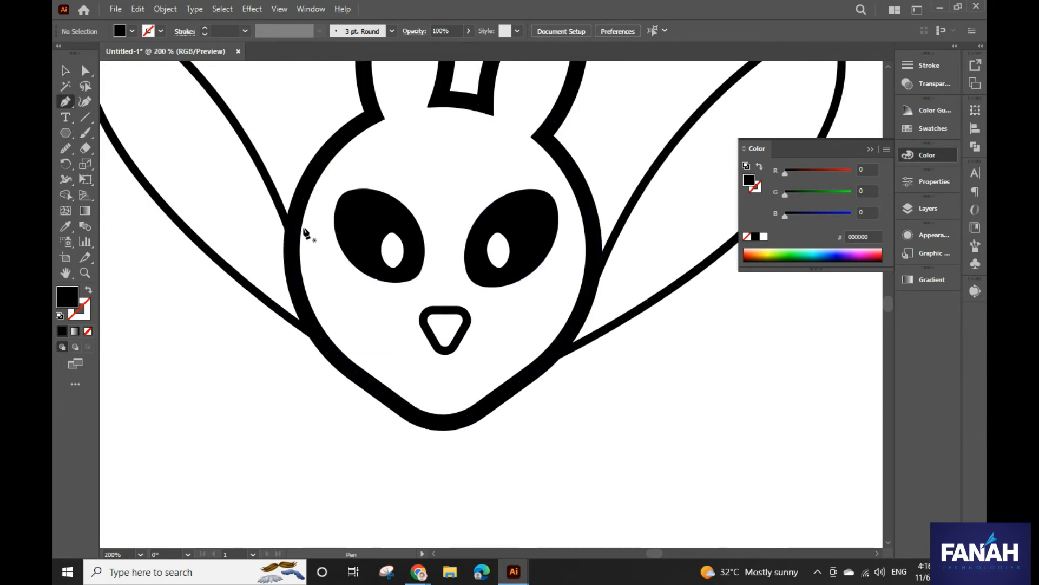
{"action": "key", "text": "alt+Tab"}
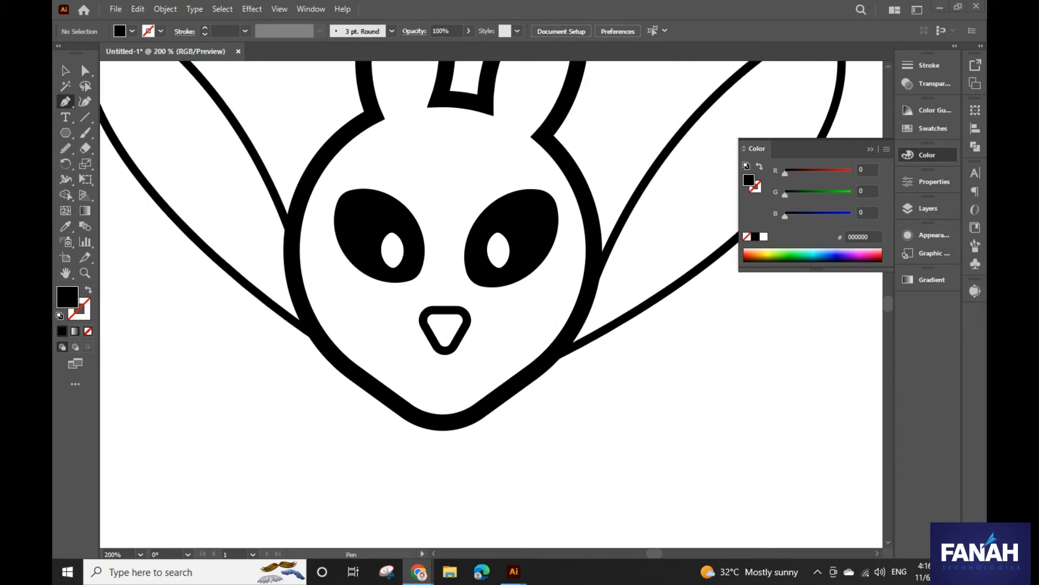
{"action": "key", "text": "alt+Tab"}
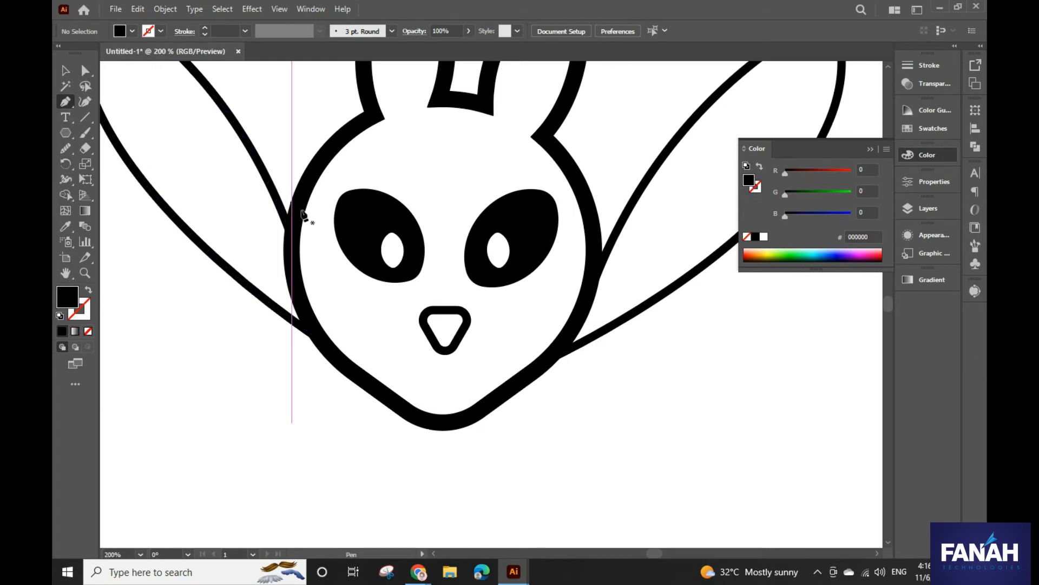
{"action": "left_click", "coordinate": [321, 230]}
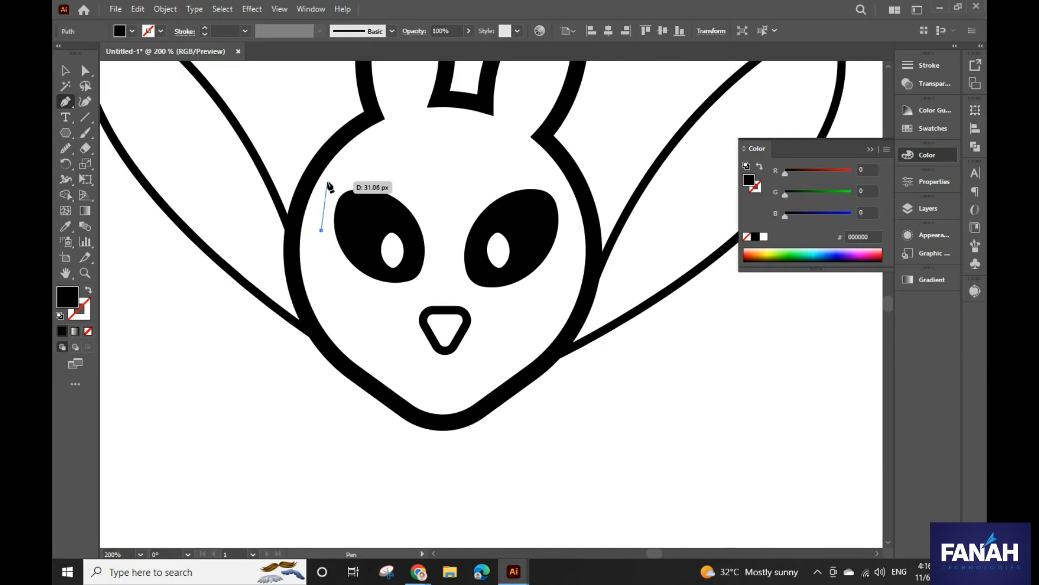
{"action": "left_click_drag", "start_coordinate": [327, 180], "coordinate": [341, 166]}
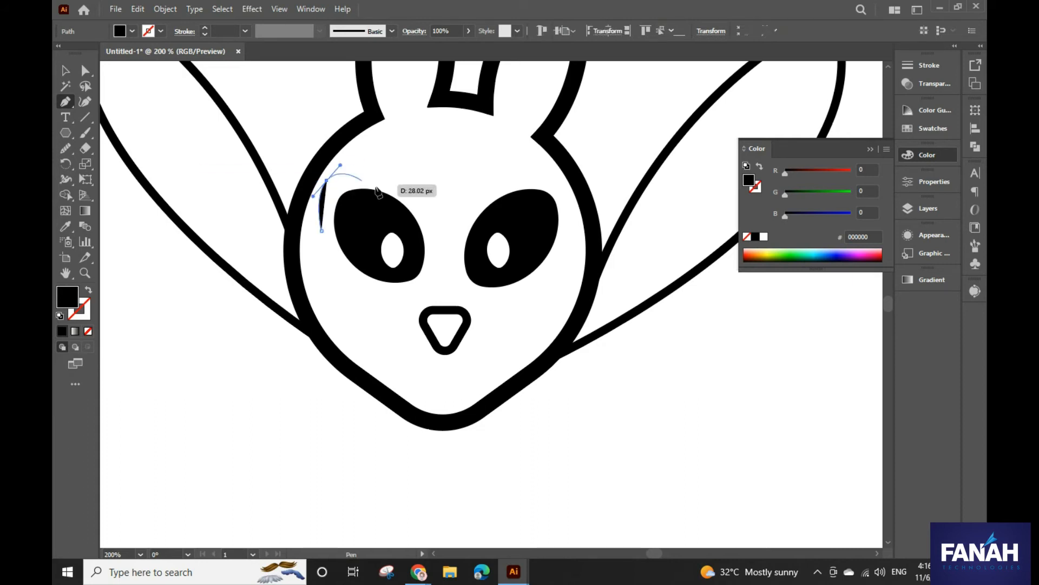
{"action": "left_click", "coordinate": [392, 190]}
{"action": "left_click", "coordinate": [326, 180]}
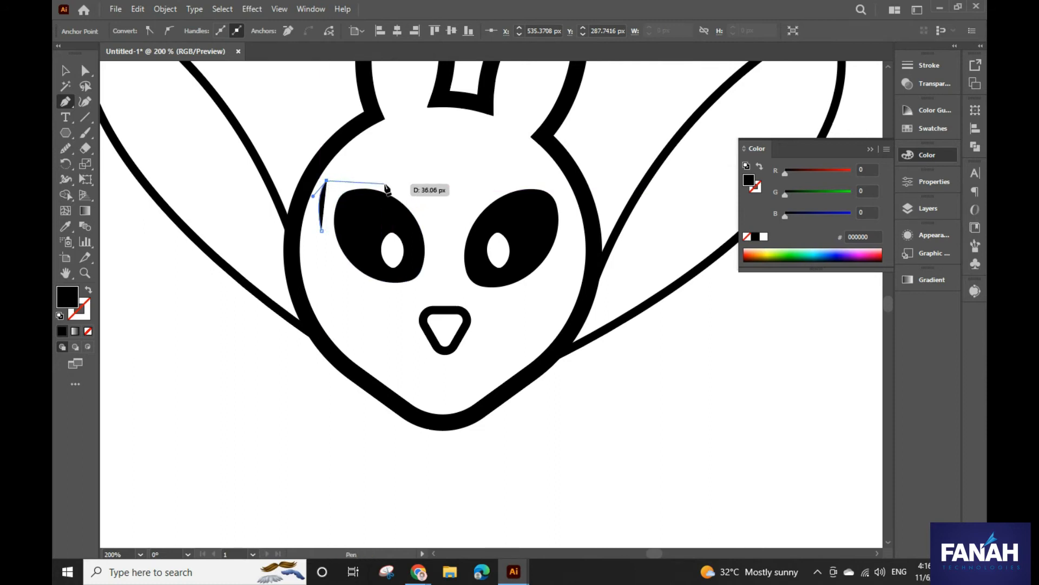
{"action": "left_click_drag", "start_coordinate": [385, 184], "coordinate": [422, 195]}
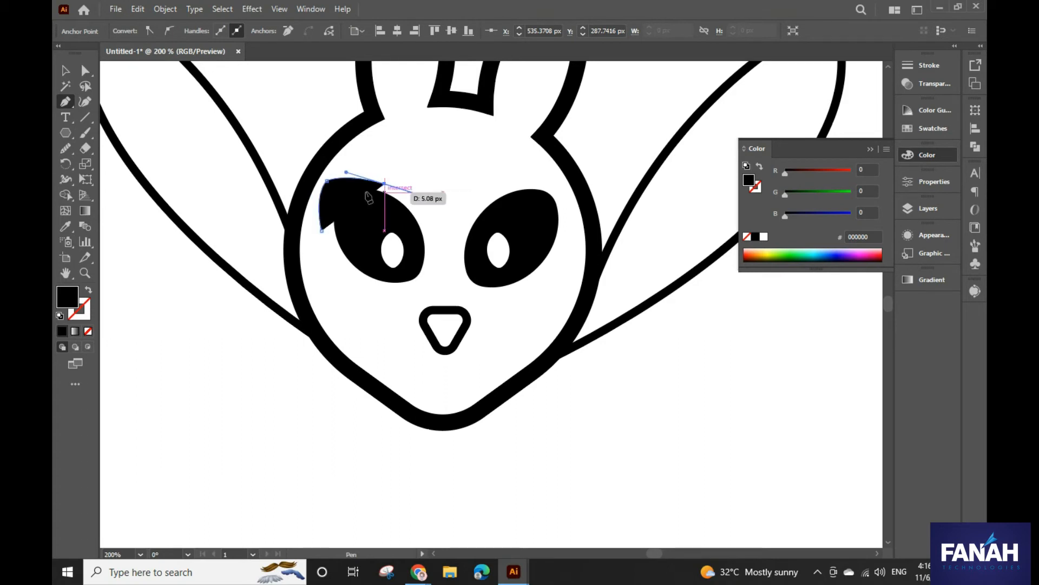
- Swap the eyebrow's fill and stroke to make it an unfilled black line, and move it slightly closer to the left eye
{"action": "left_click", "coordinate": [88, 291]}
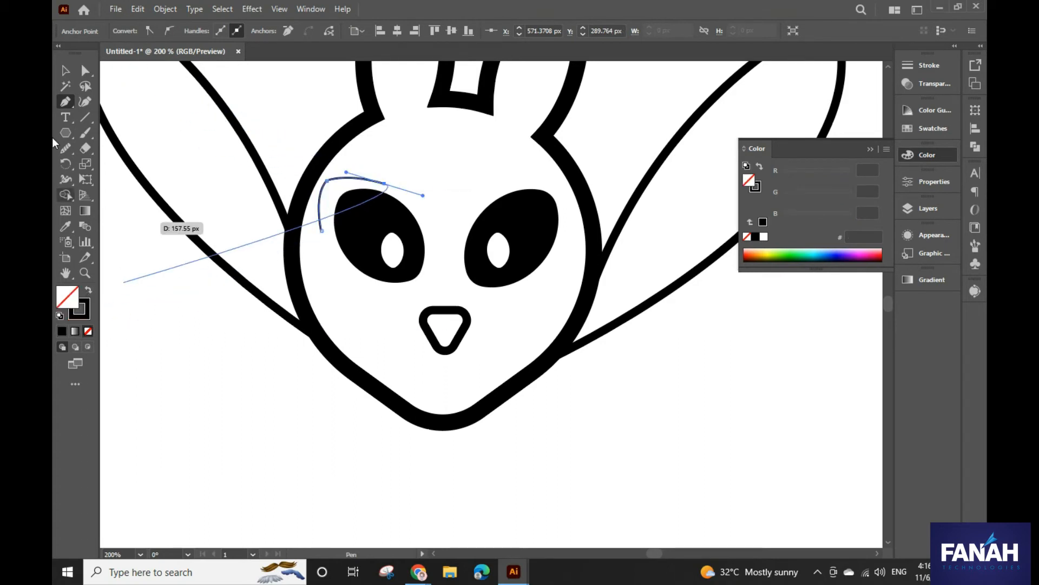
{"action": "left_click", "coordinate": [66, 70]}
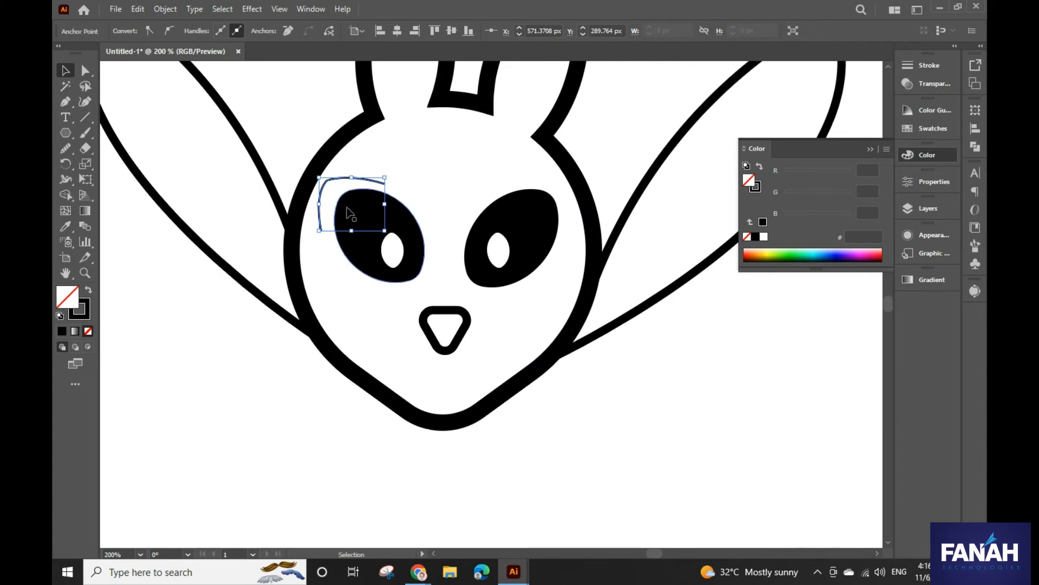
{"action": "left_click_drag", "start_coordinate": [327, 184], "coordinate": [332, 186]}
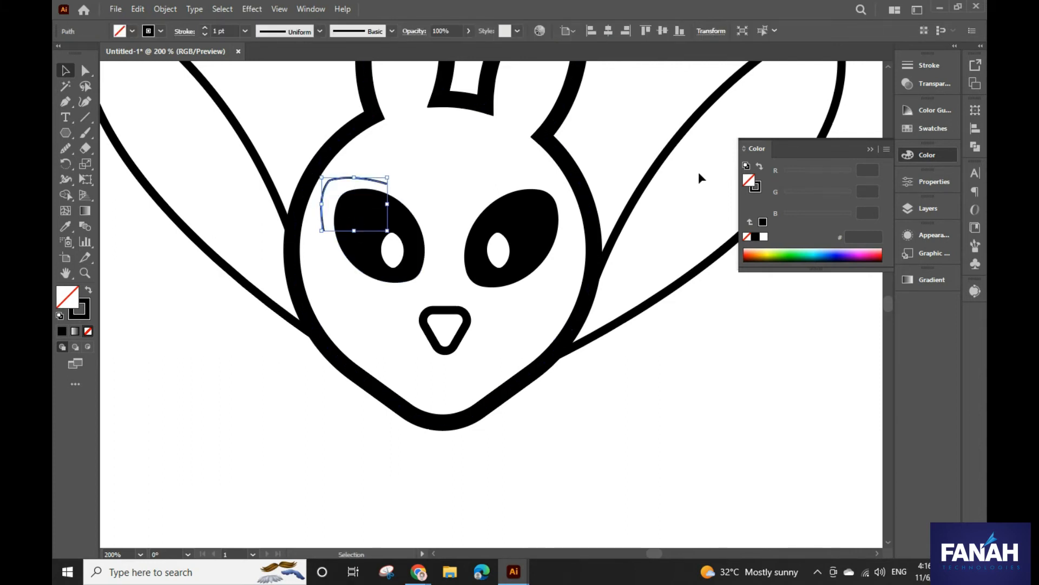
- Set the eyebrow's stroke weight to 6 pt and round its corner to a radius of about 10 px
{"action": "left_click", "coordinate": [219, 30]}
{"action": "key", "text": "Up"}
{"action": "key", "text": "Up"}
{"action": "key", "text": "Up"}
{"action": "key", "text": "Up"}
{"action": "key", "text": "Up"}
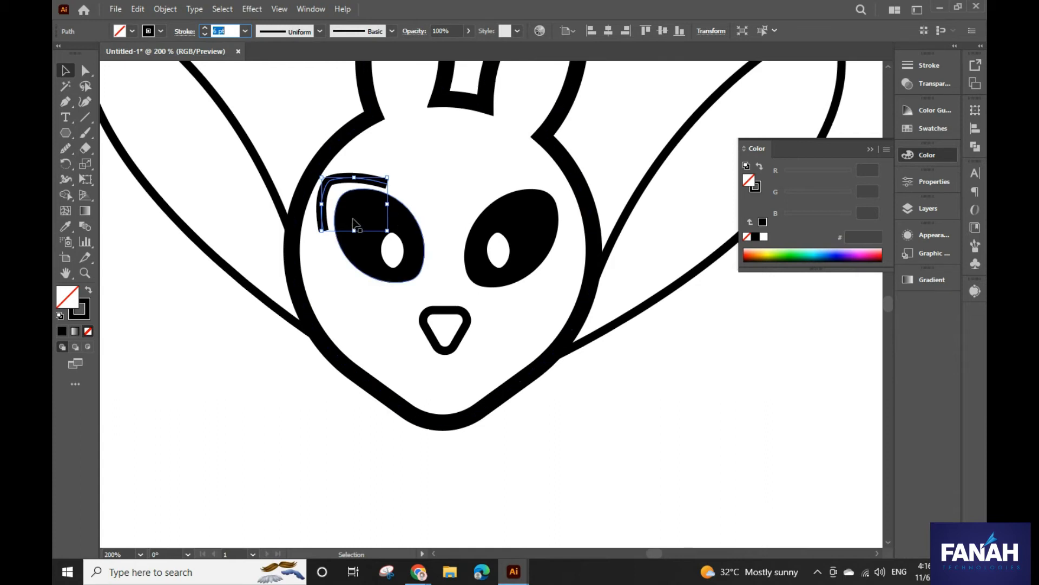
{"action": "left_click", "coordinate": [85, 70]}
{"action": "left_click_drag", "start_coordinate": [337, 192], "coordinate": [340, 200]}
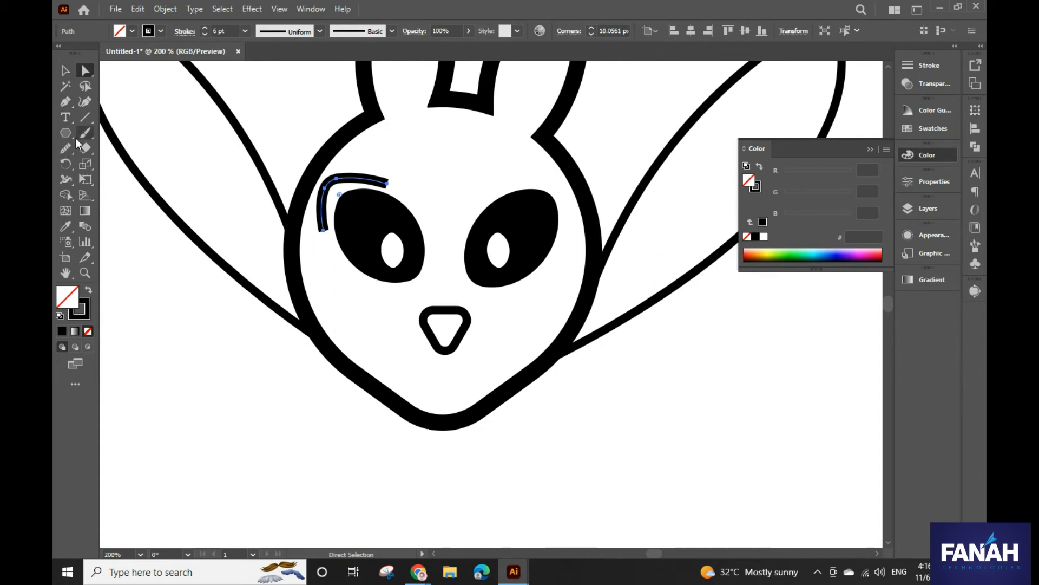
- Try varying the eyebrow's stroke width at its bend with the Width tool, and undo the attempts
{"action": "left_click", "coordinate": [66, 179]}
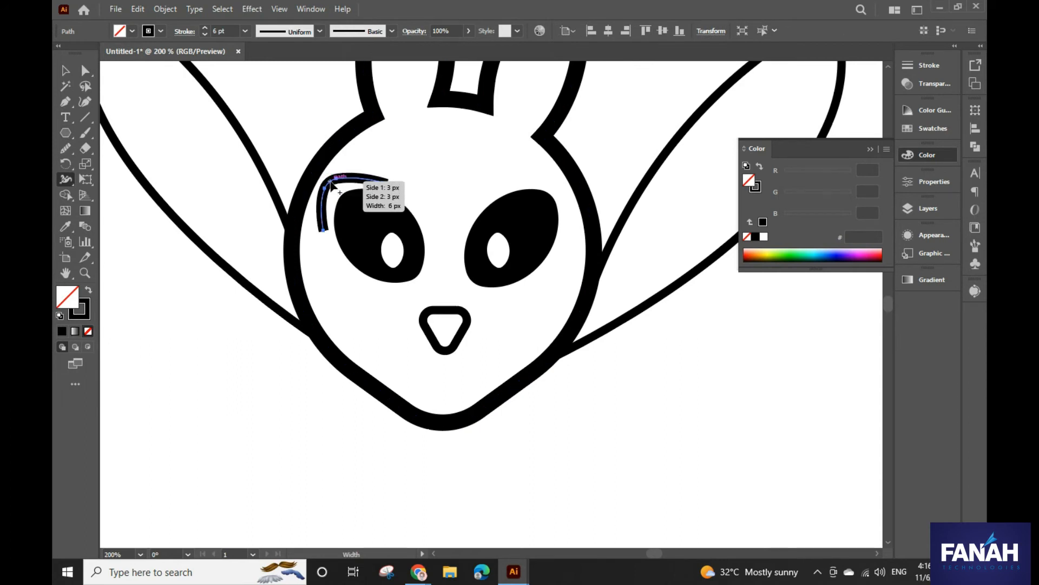
{"action": "left_click_drag", "start_coordinate": [330, 184], "coordinate": [328, 181]}
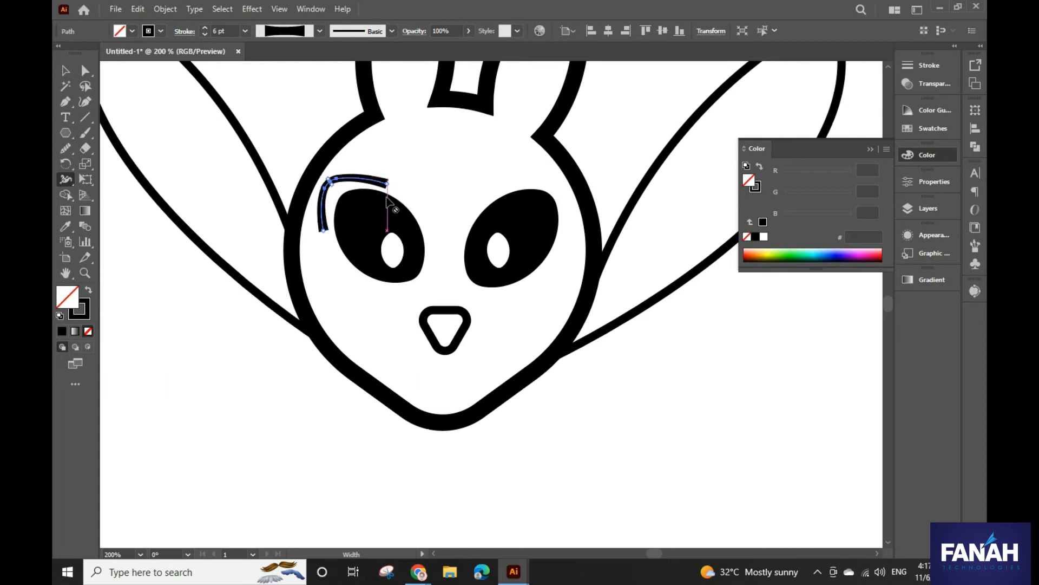
{"action": "key", "text": "ctrl+z"}
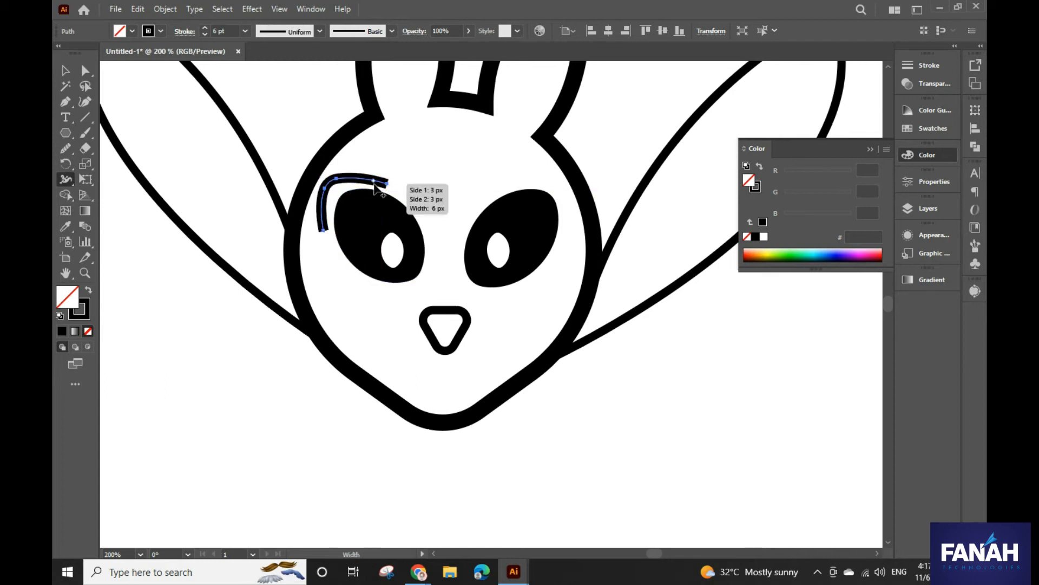
{"action": "scroll", "coordinate": [387, 183], "scroll_direction": "up", "scroll_amount": 4}
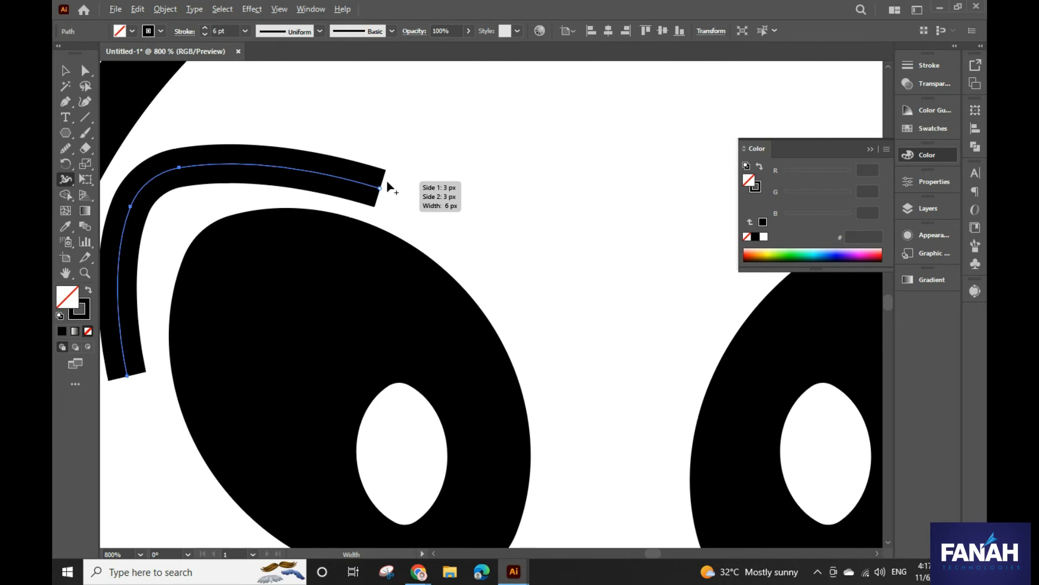
{"action": "left_click_drag", "start_coordinate": [386, 175], "coordinate": [472, 162]}
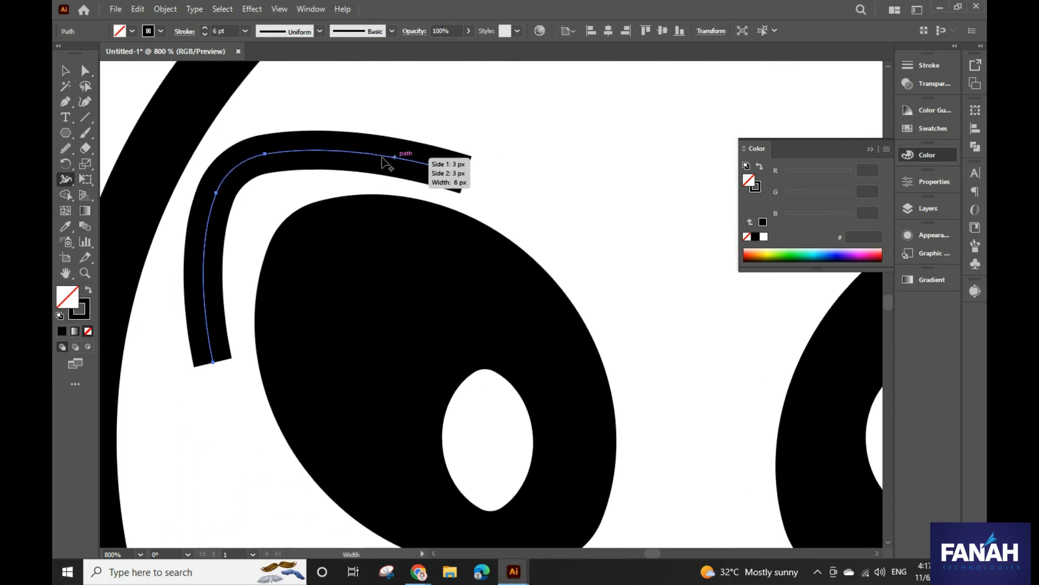
{"action": "left_click_drag", "start_coordinate": [238, 168], "coordinate": [260, 195]}
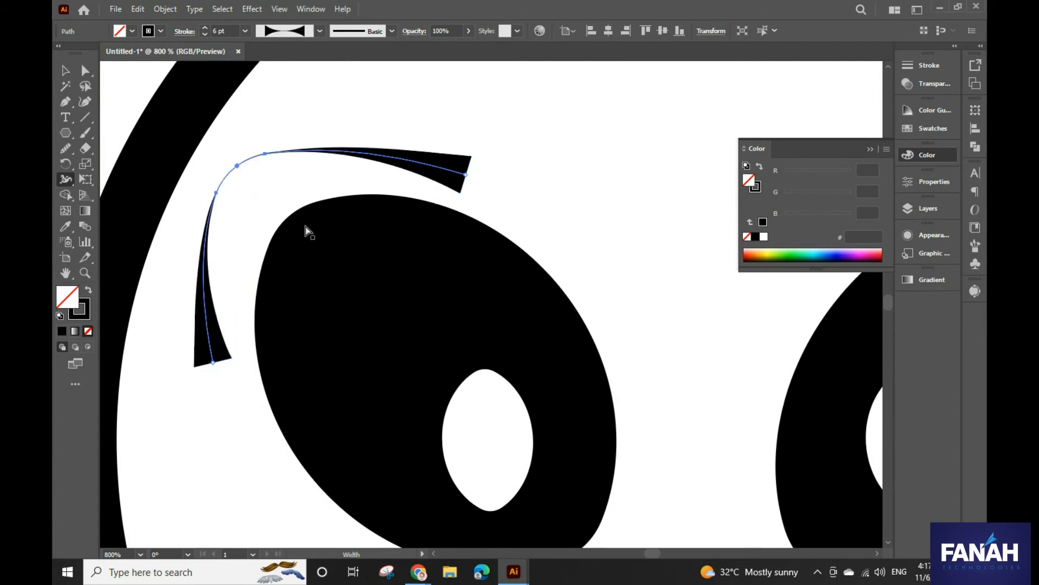
{"action": "key", "text": "ctrl+z"}
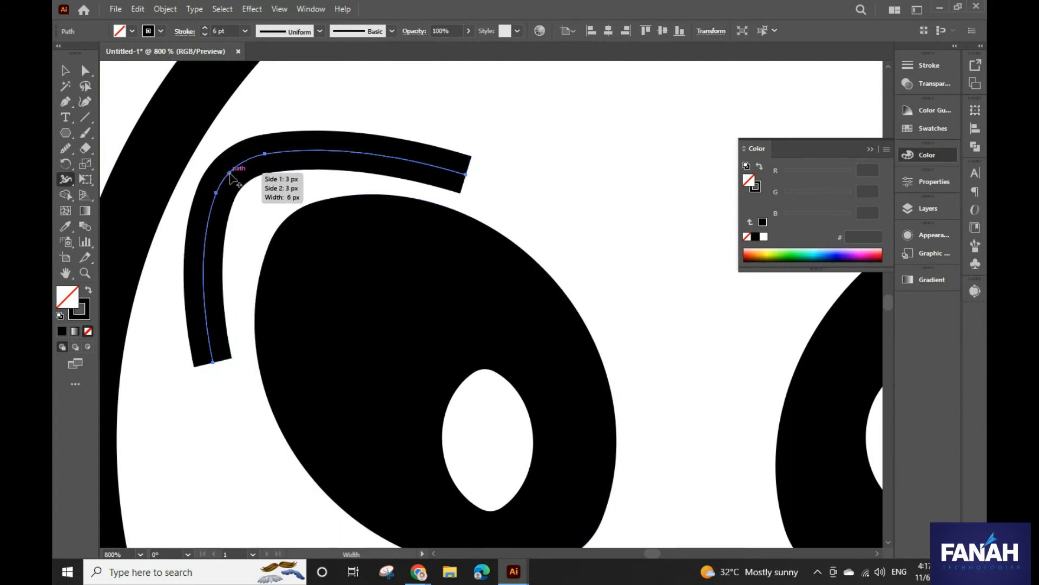
- Add a width point at the eyebrow's bend with the Width tool and narrow the stroke at both ends
{"action": "left_click_drag", "start_coordinate": [230, 173], "coordinate": [241, 188]}
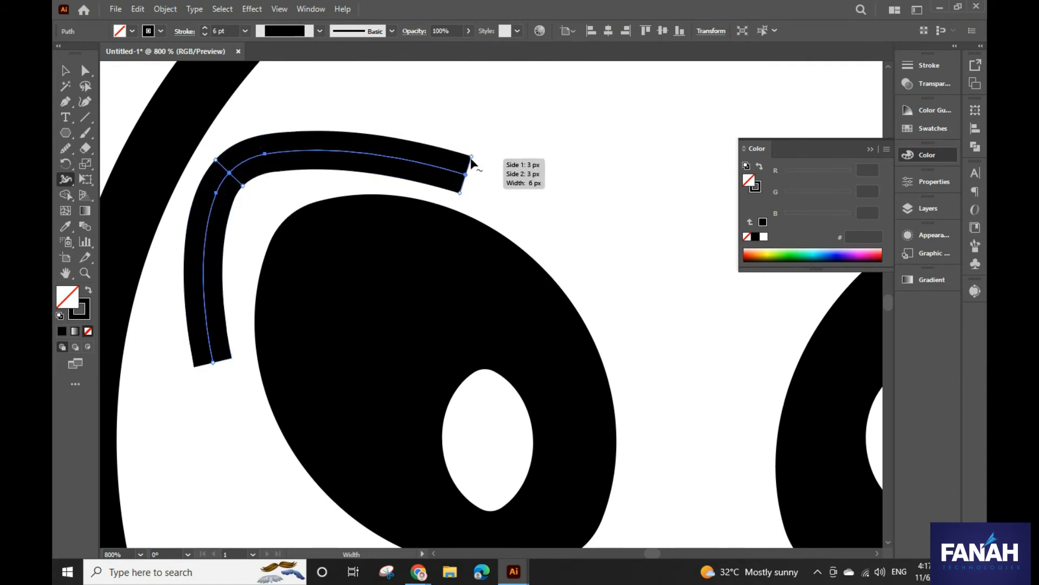
{"action": "left_click_drag", "start_coordinate": [471, 157], "coordinate": [468, 167]}
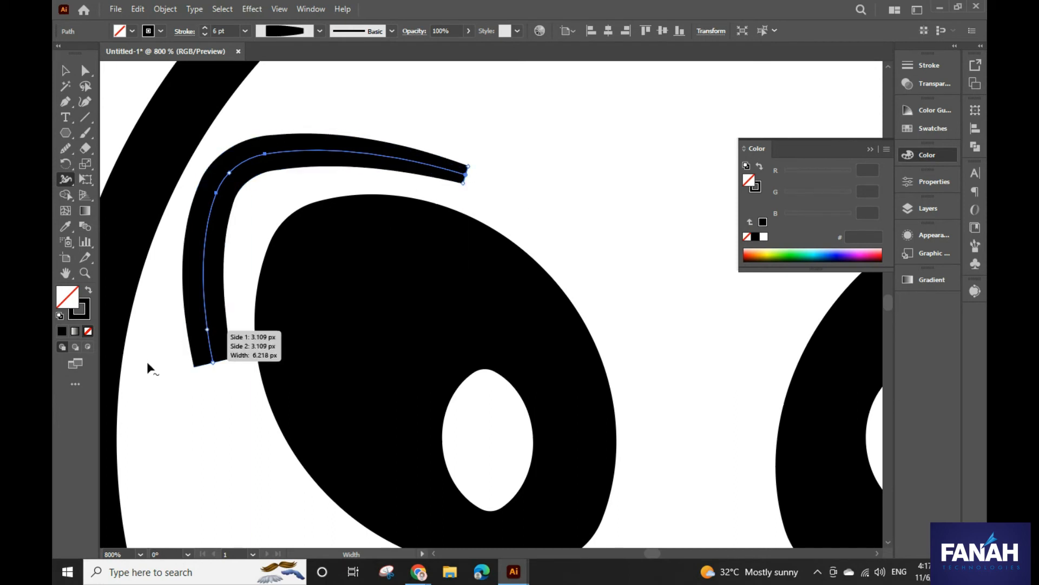
{"action": "left_click_drag", "start_coordinate": [200, 369], "coordinate": [206, 370]}
{"action": "key", "text": "v"}
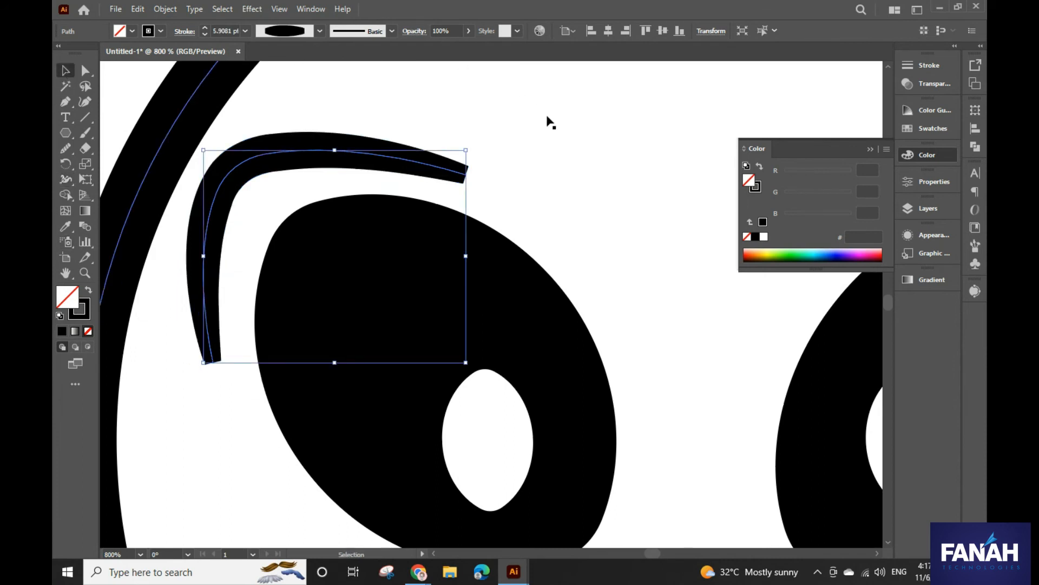
{"action": "left_click", "coordinate": [550, 120]}
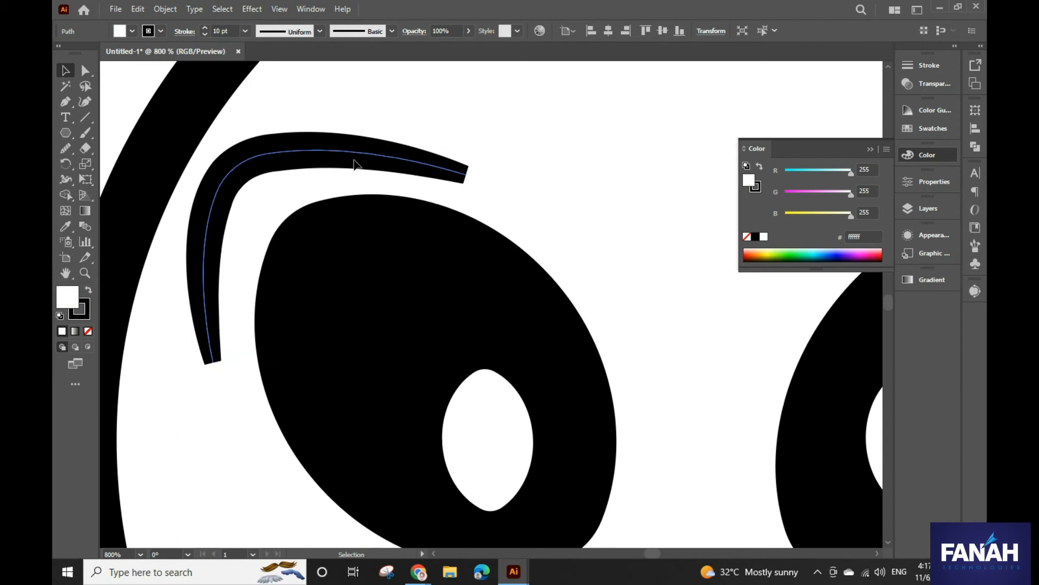
- Give the left eyebrow's stroke round caps
{"action": "left_click", "coordinate": [355, 163]}
{"action": "left_click", "coordinate": [179, 31]}
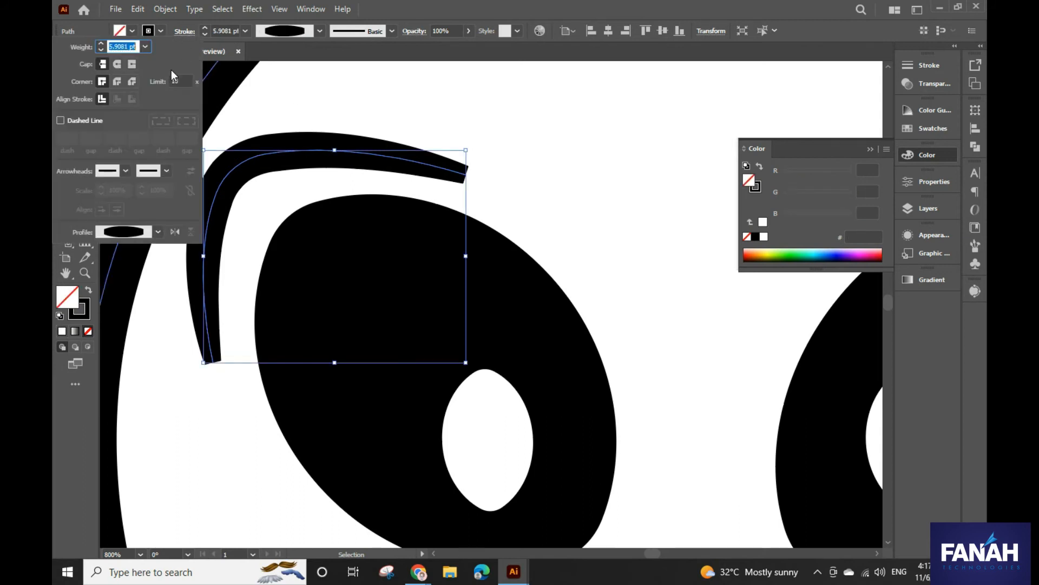
{"action": "left_click", "coordinate": [121, 64]}
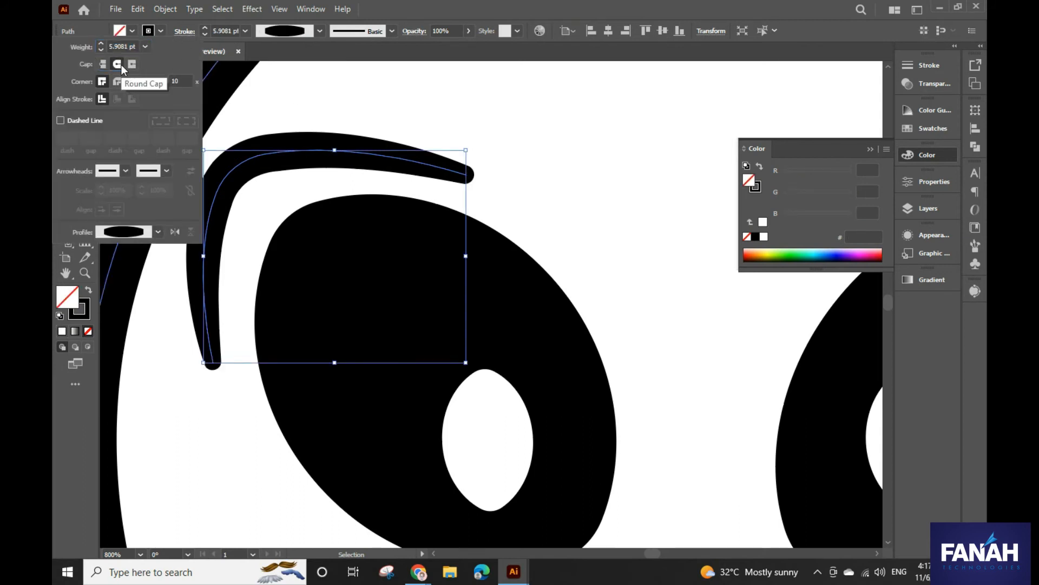
{"action": "left_click", "coordinate": [545, 188]}
- Duplicate the left eyebrow and place the copy over the right eye
{"action": "scroll", "coordinate": [551, 204], "scroll_direction": "down", "scroll_amount": 5}
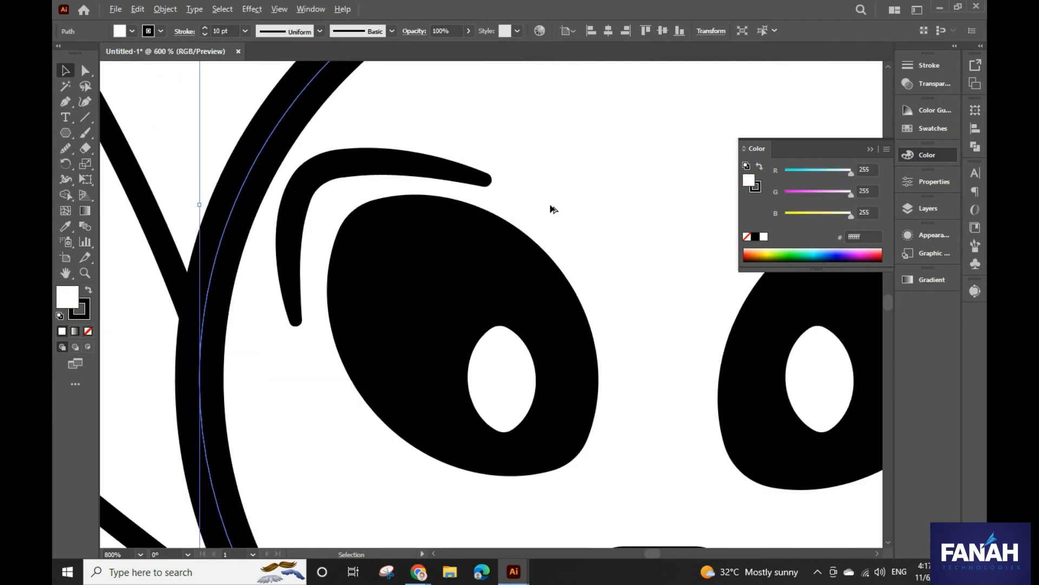
{"action": "left_click", "coordinate": [553, 208]}
{"action": "left_click_drag", "start_coordinate": [528, 194], "coordinate": [486, 196]}
{"action": "left_click", "coordinate": [597, 205]}
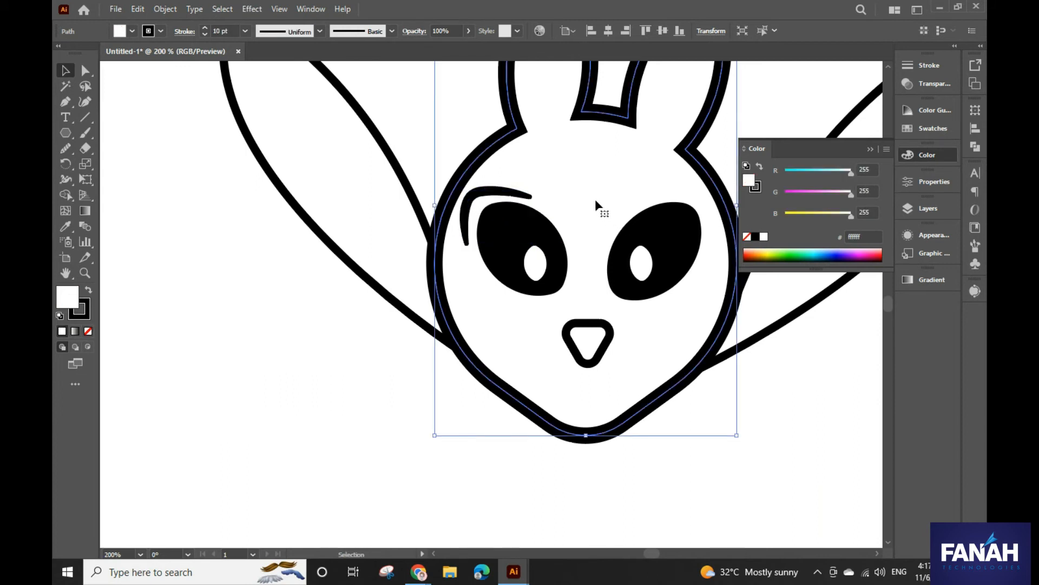
{"action": "scroll", "coordinate": [596, 199], "scroll_direction": "down", "scroll_amount": 1}
{"action": "mouse_move", "coordinate": [594, 195]}
{"action": "left_mouse_down"}
{"action": "mouse_move", "coordinate": [503, 223]}
{"action": "mouse_move", "coordinate": [488, 242]}
{"action": "left_mouse_up"}
{"action": "left_click", "coordinate": [422, 216]}
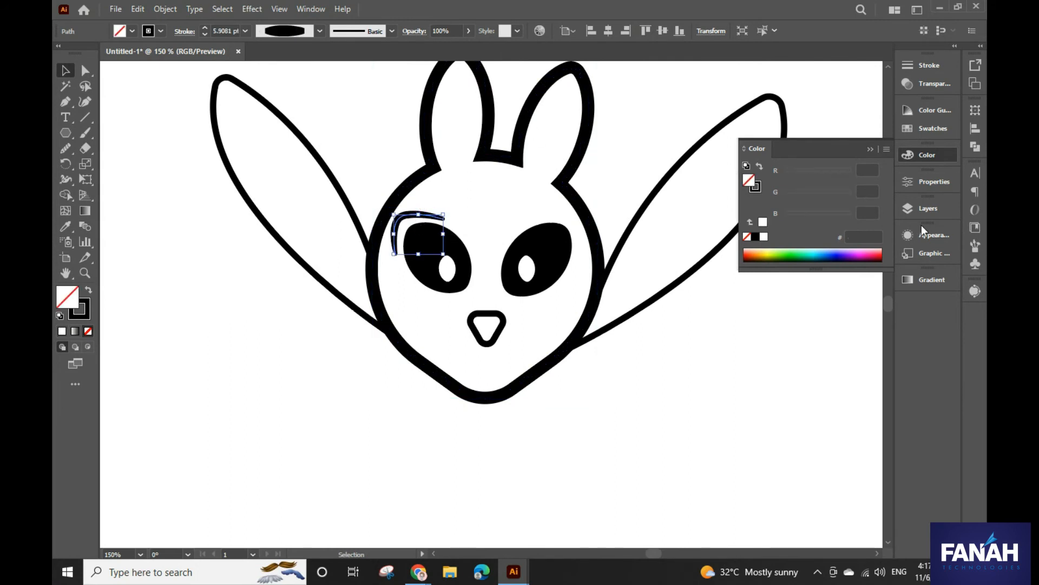
{"action": "left_click_drag", "start_coordinate": [406, 217], "coordinate": [520, 208]}
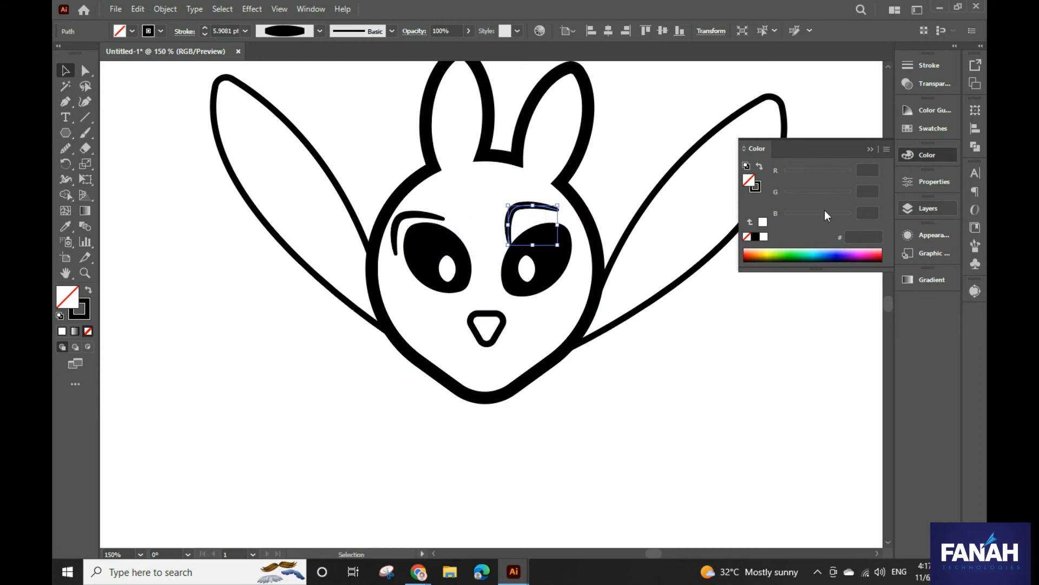
- Flip the copied eyebrow horizontally and position it around the upper outer edge of the right eye
{"action": "left_click", "coordinate": [918, 183]}
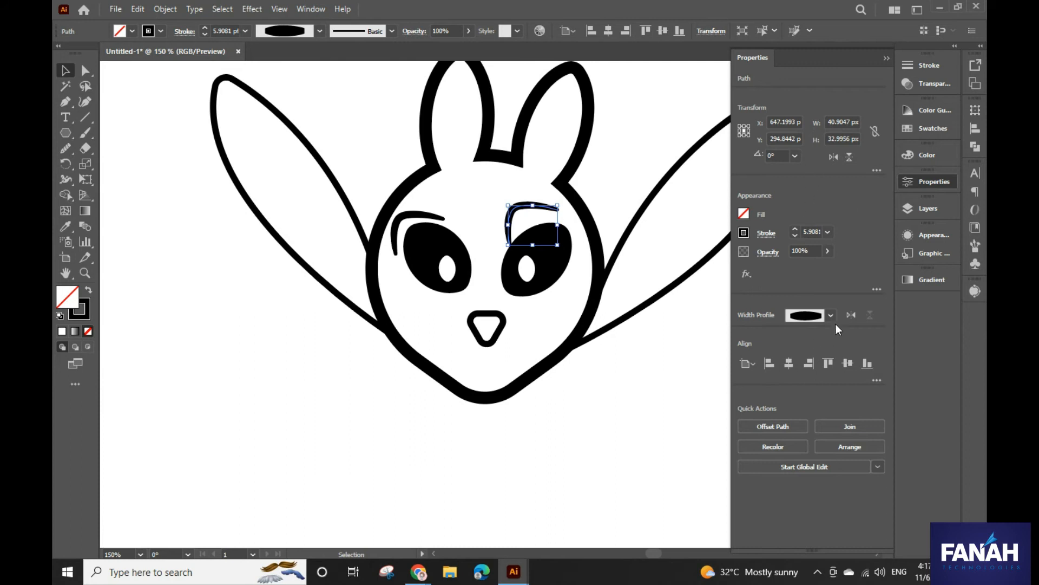
{"action": "left_click", "coordinate": [833, 158]}
{"action": "left_click", "coordinate": [613, 170]}
{"action": "left_click_drag", "start_coordinate": [559, 214], "coordinate": [574, 222]}
{"action": "left_click_drag", "start_coordinate": [574, 224], "coordinate": [576, 225]}
{"action": "left_click", "coordinate": [647, 161]}
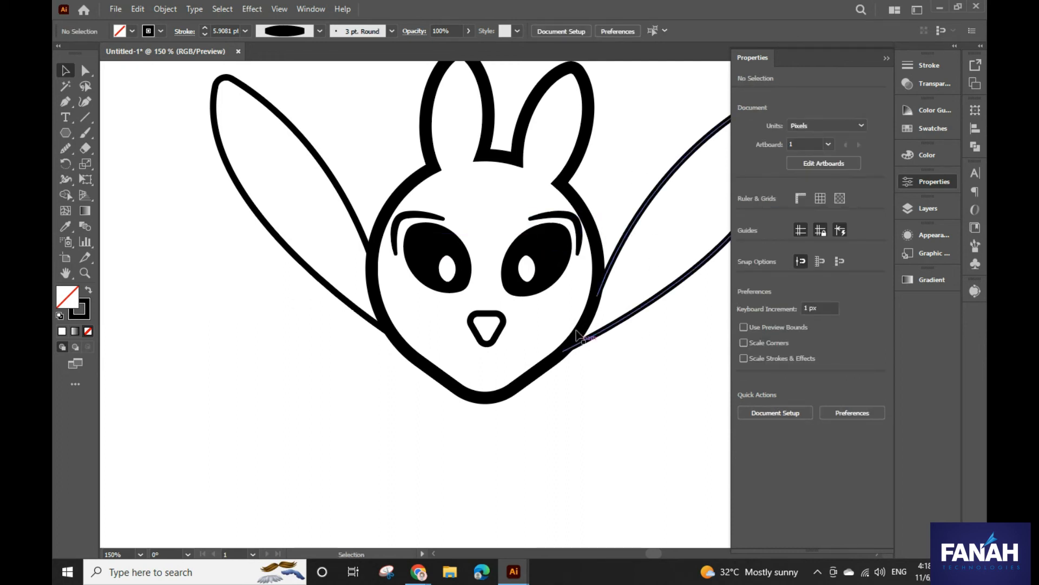
- Select the right eye with its white pupil and eyebrow, and nudge them slightly toward the centre of the face
{"action": "left_click", "coordinate": [510, 292]}
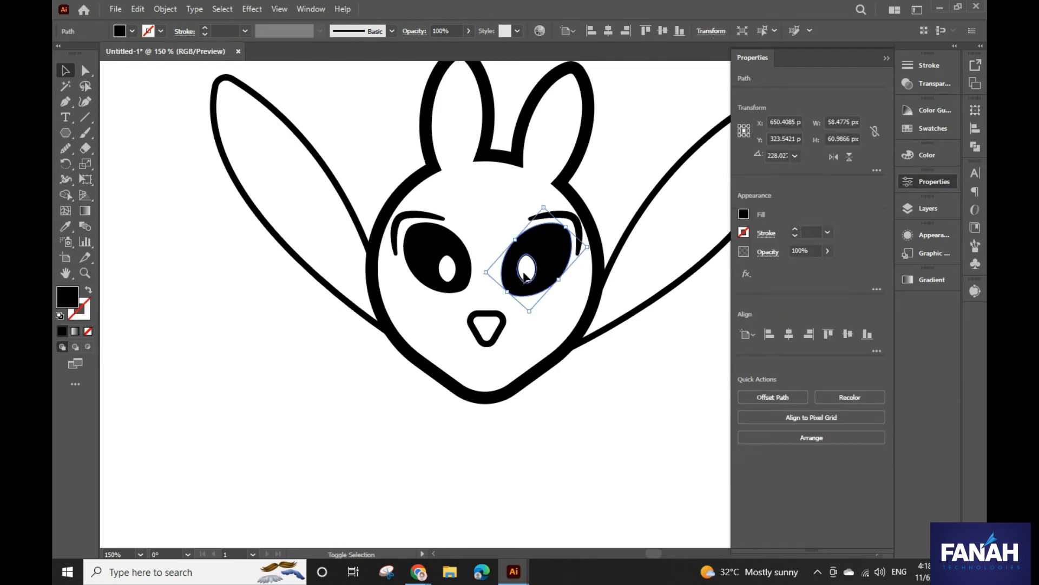
{"action": "left_click", "coordinate": [524, 274], "text": "shift"}
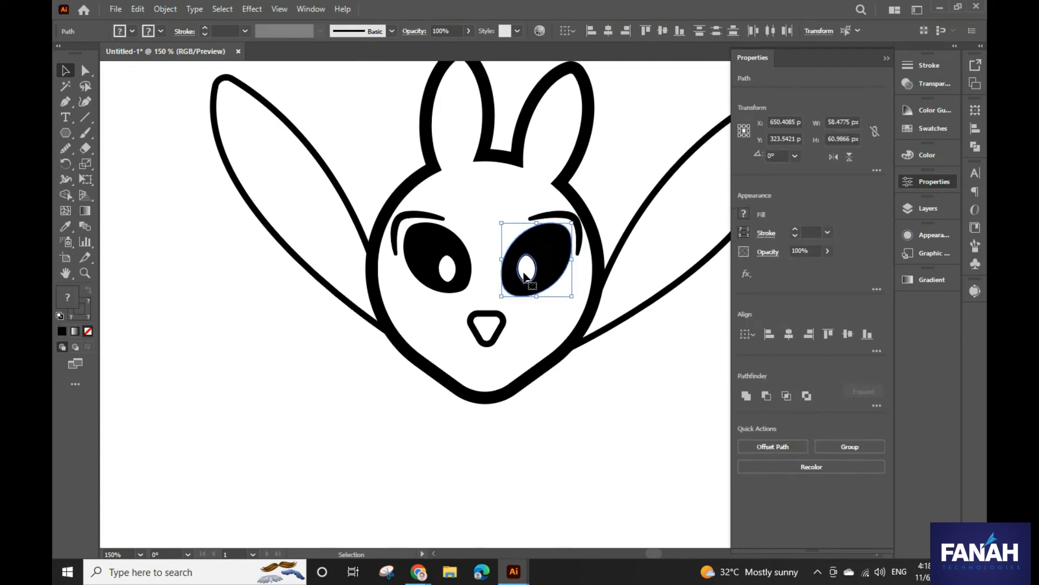
{"action": "left_click", "coordinate": [558, 217], "text": "shift"}
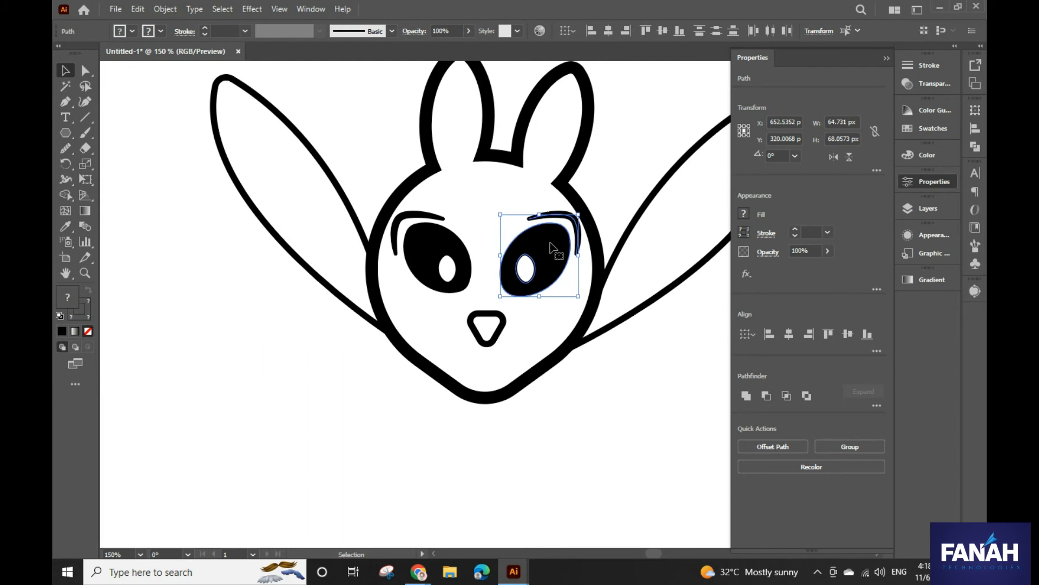
{"action": "key", "text": "Left"}
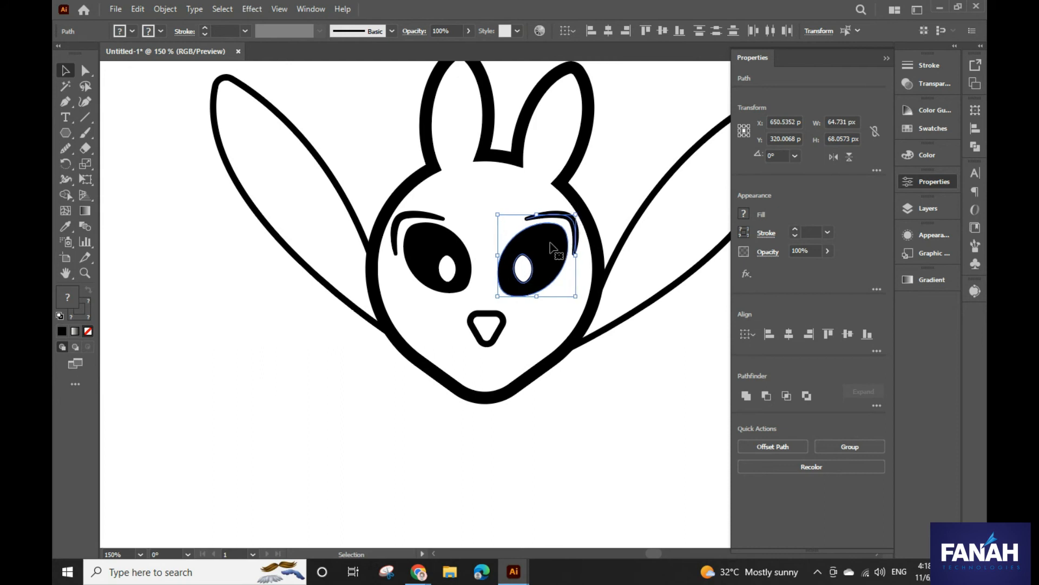
{"action": "left_click", "coordinate": [623, 175]}
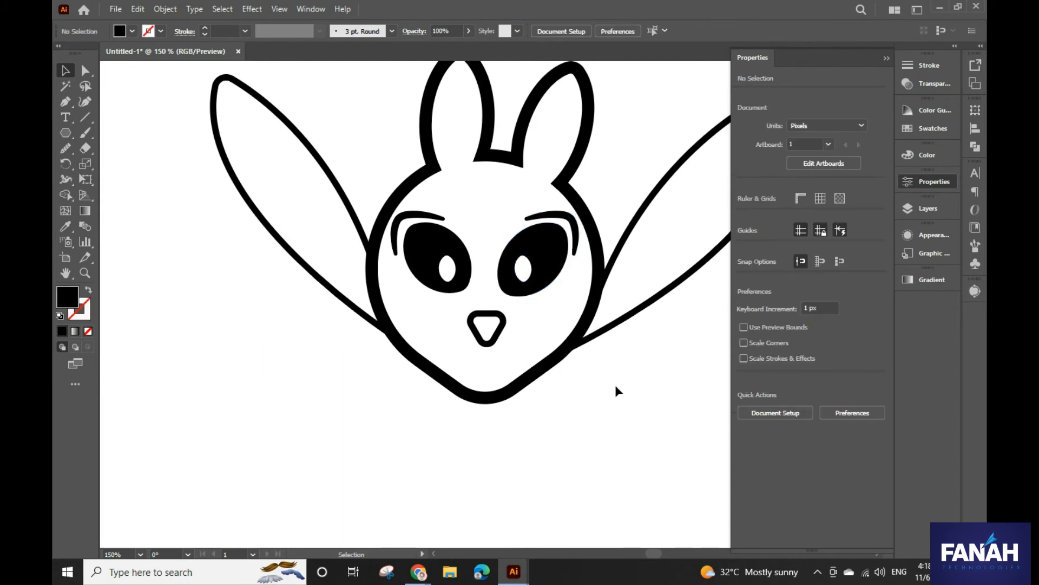
- Set the stroke weight of both long side ears to 10 pt
{"action": "scroll", "coordinate": [601, 381], "scroll_direction": "down", "scroll_amount": 2}
{"action": "scroll", "coordinate": [506, 329], "scroll_direction": "up", "scroll_amount": 1}
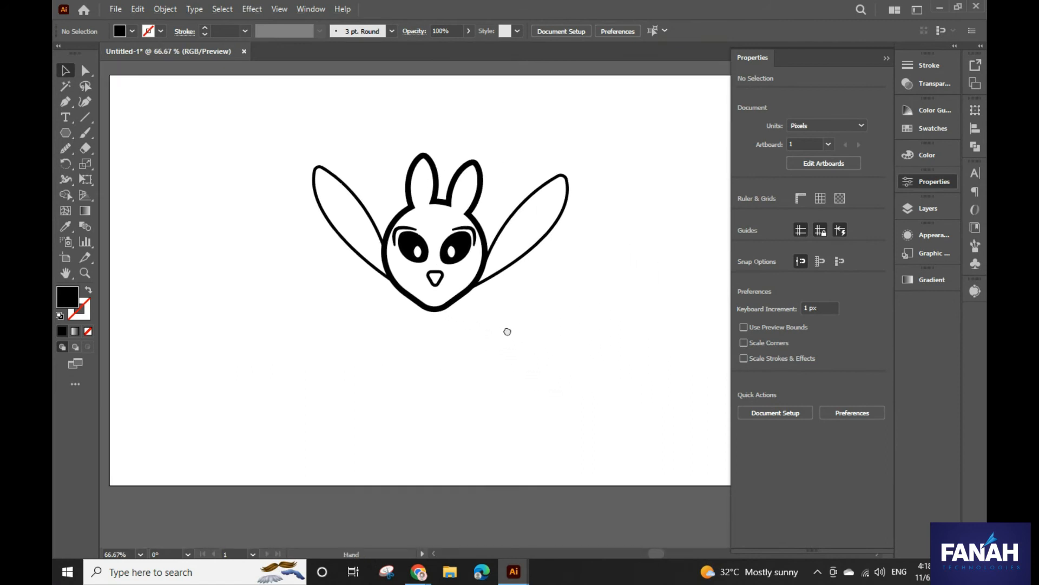
{"action": "left_click_drag", "start_coordinate": [503, 332], "coordinate": [501, 323]}
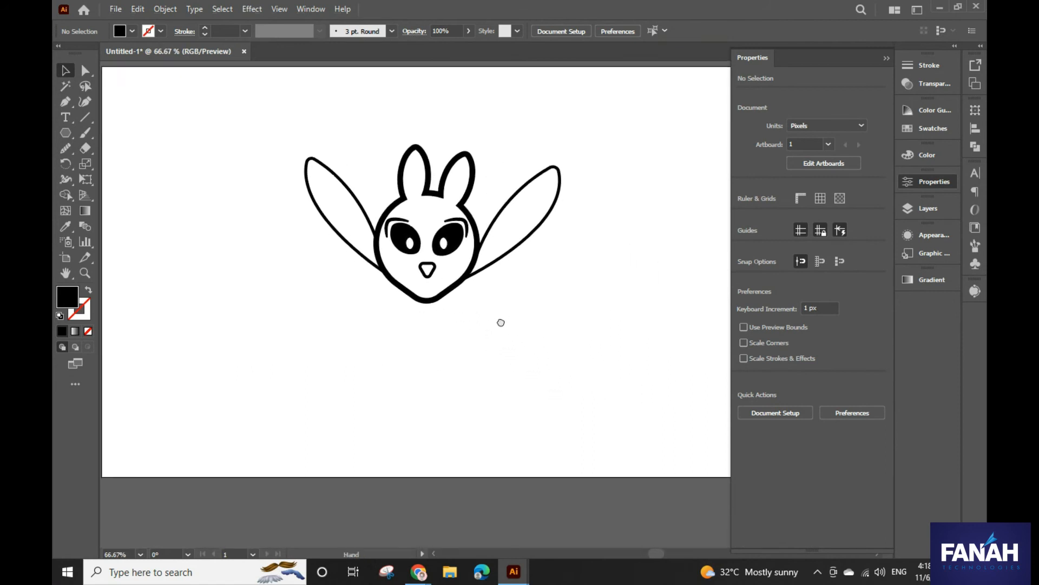
{"action": "left_click", "coordinate": [468, 198]}
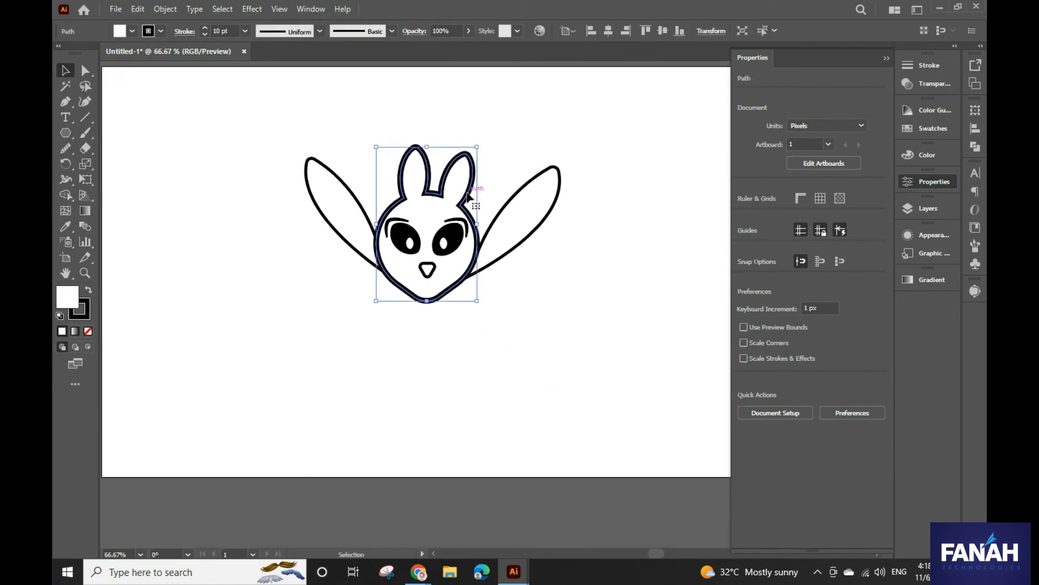
{"action": "left_click", "coordinate": [520, 196]}
{"action": "left_click", "coordinate": [353, 206], "text": "shift"}
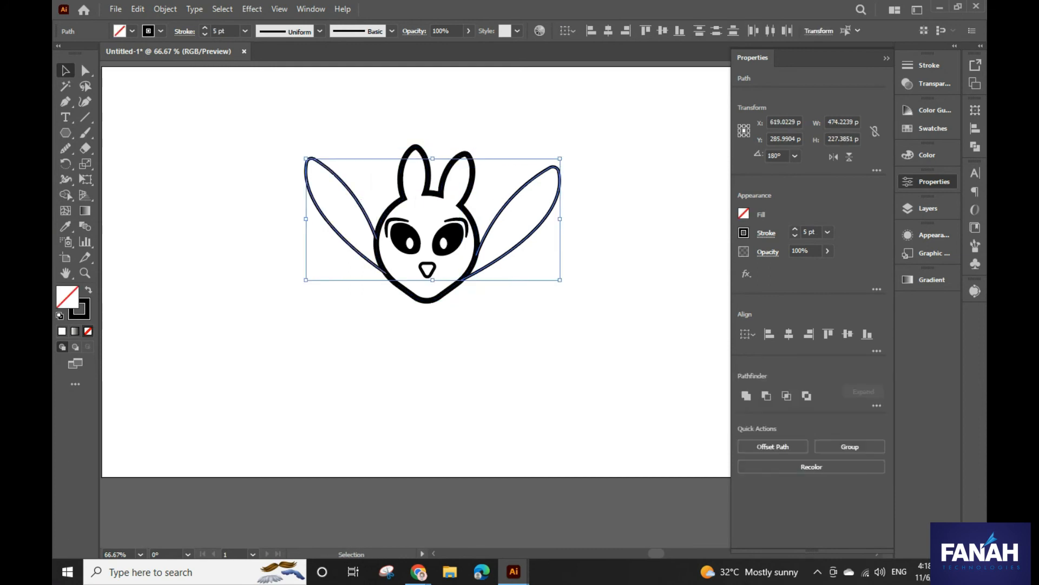
{"action": "left_click", "coordinate": [213, 32]}
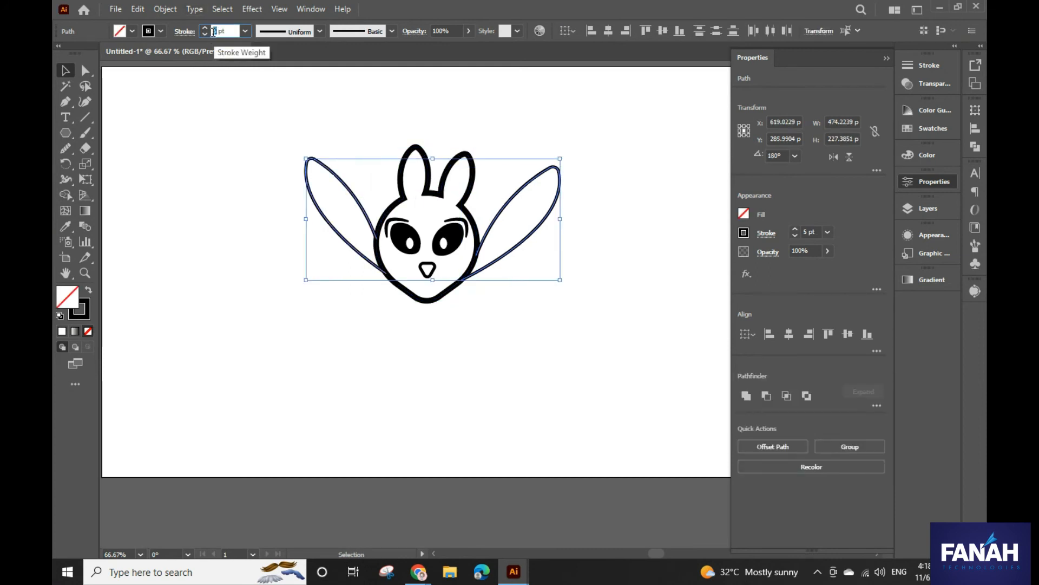
{"action": "key", "text": "Return"}
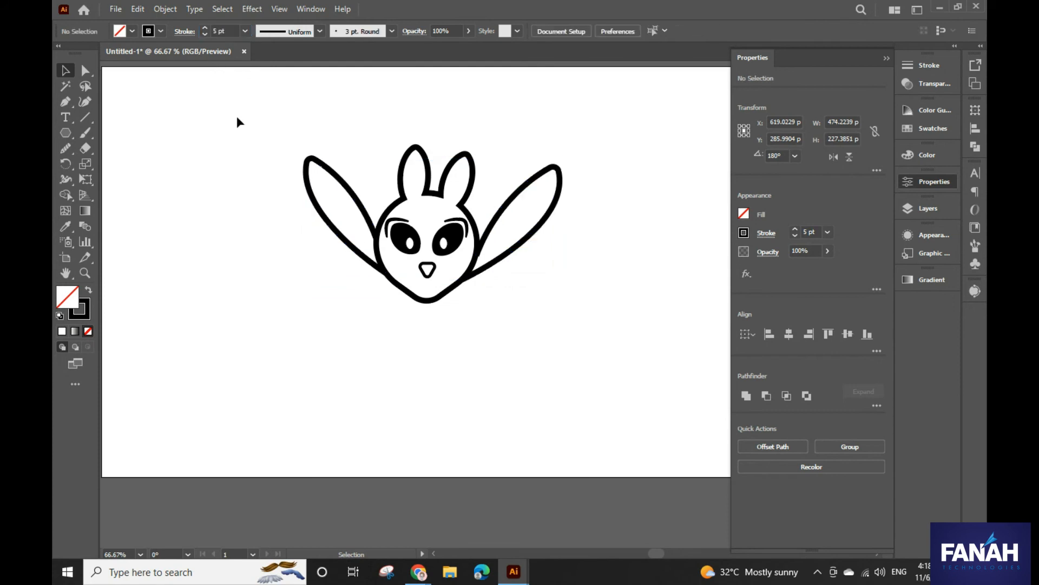
{"action": "left_click", "coordinate": [266, 161]}
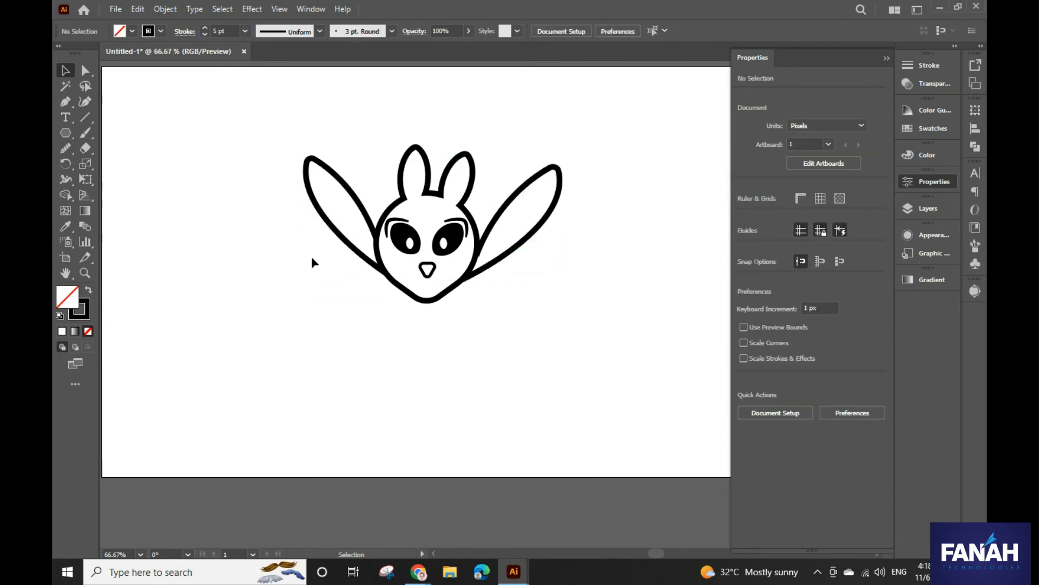
- Move the upper end anchor of the right side ear slightly inward so its stroke end is hidden within the head outline
{"action": "left_click", "coordinate": [352, 209]}
{"action": "left_click", "coordinate": [303, 319]}
{"action": "scroll", "coordinate": [490, 291], "scroll_direction": "up", "scroll_amount": 4}
{"action": "left_click_drag", "start_coordinate": [493, 261], "coordinate": [498, 352]}
{"action": "left_click", "coordinate": [465, 112]}
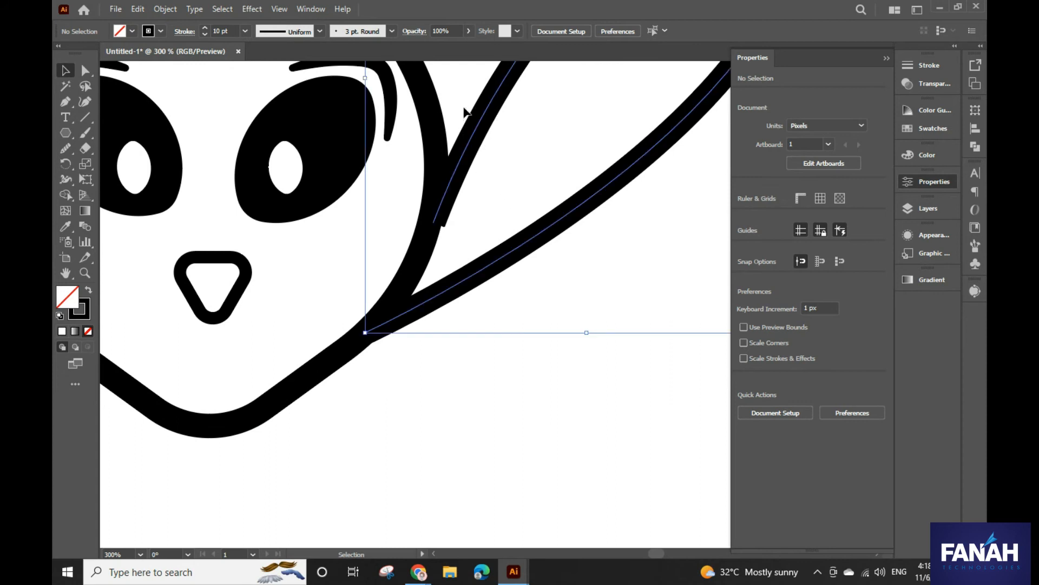
{"action": "left_click", "coordinate": [85, 71]}
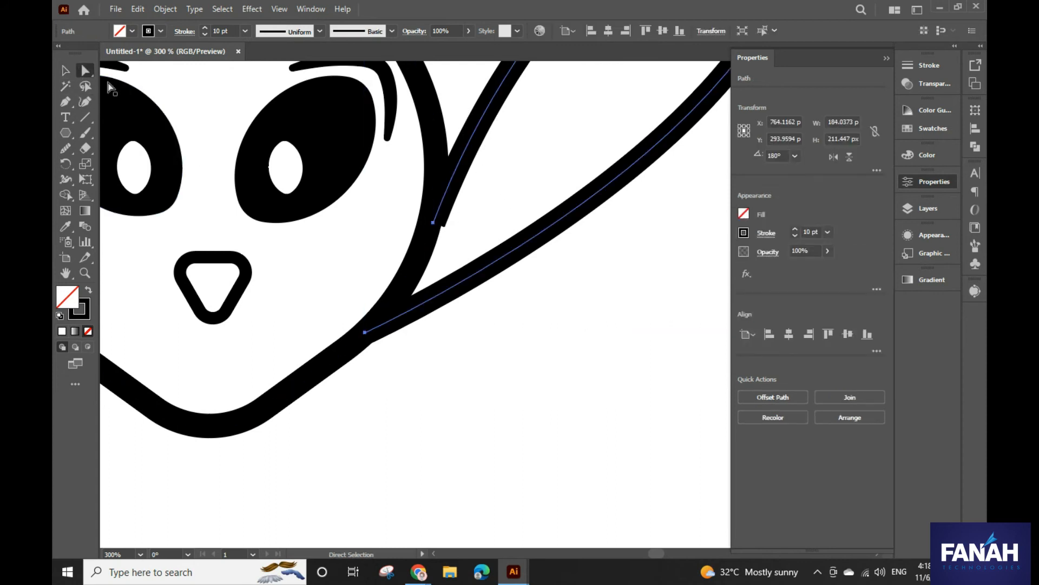
{"action": "left_click", "coordinate": [433, 223]}
{"action": "left_click_drag", "start_coordinate": [433, 223], "coordinate": [430, 222]}
{"action": "left_click", "coordinate": [456, 330]}
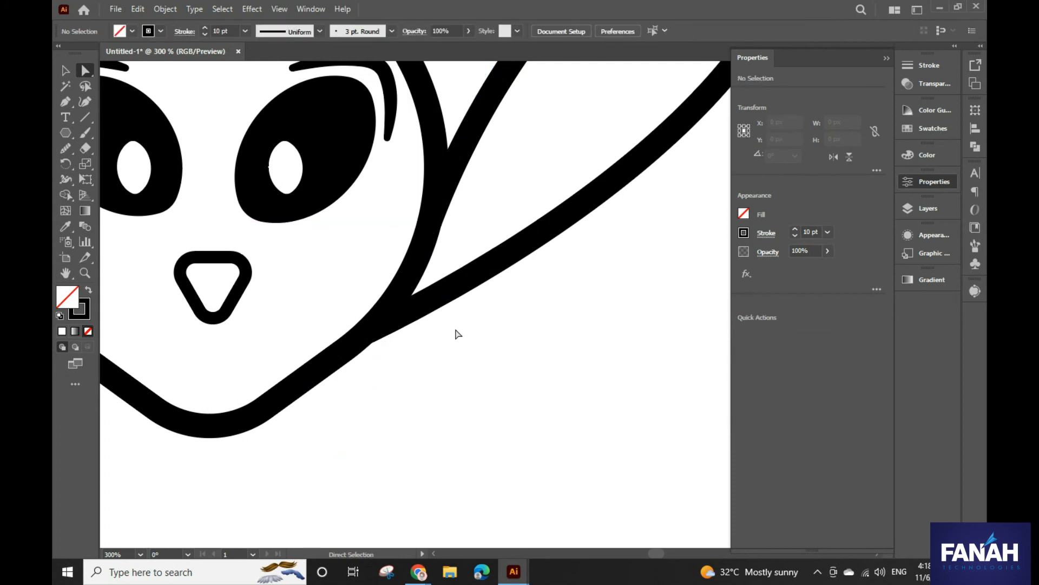
- Draw an arched inner-ear line with the Pen tool near the tip of the left upright ear
{"action": "scroll", "coordinate": [455, 336], "scroll_direction": "down", "scroll_amount": 3}
{"action": "left_click_drag", "start_coordinate": [469, 353], "coordinate": [532, 326]}
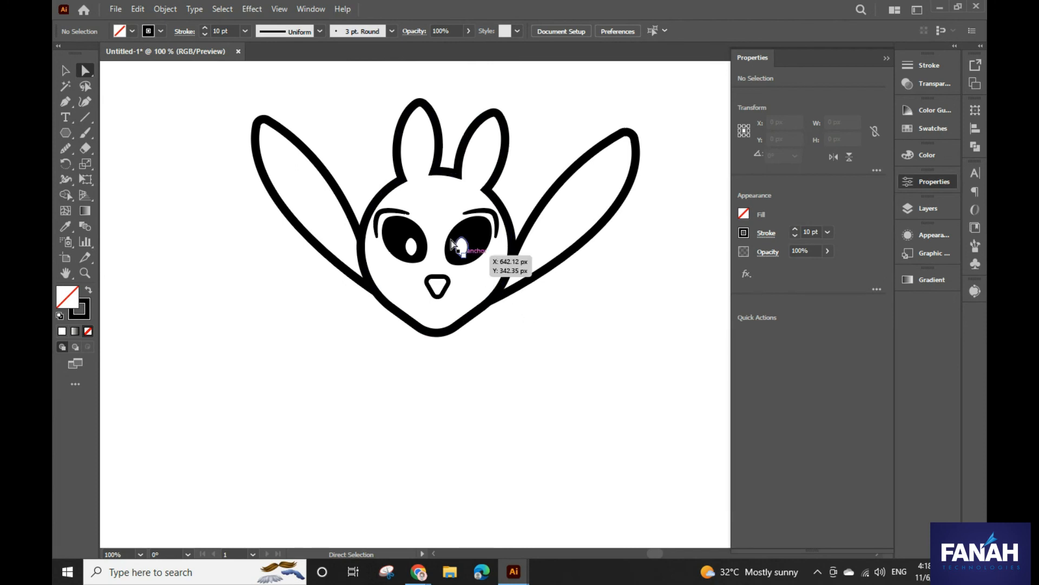
{"action": "scroll", "coordinate": [454, 203], "scroll_direction": "up", "scroll_amount": 5}
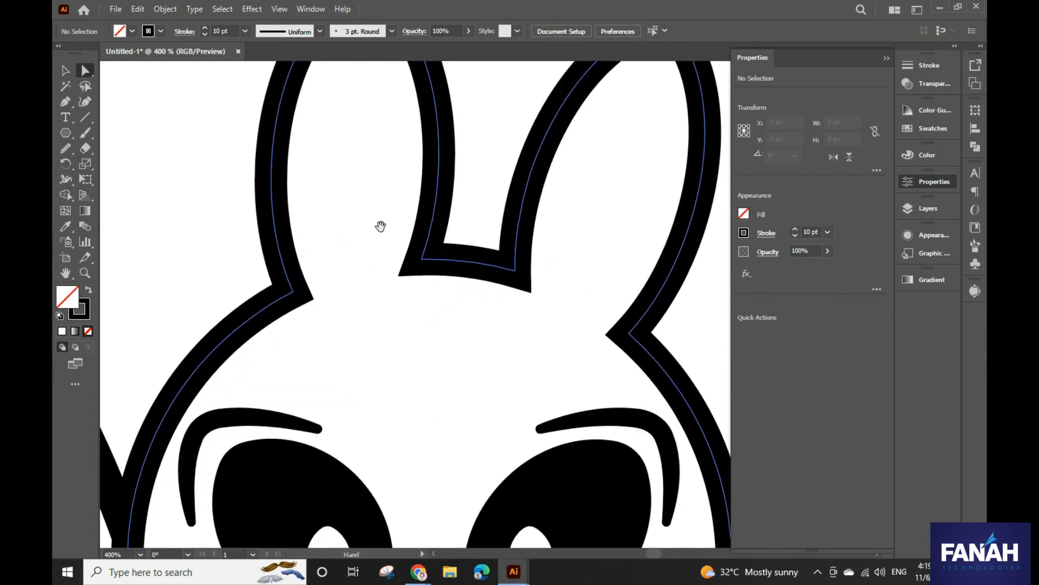
{"action": "left_click_drag", "start_coordinate": [379, 226], "coordinate": [394, 360]}
{"action": "left_click", "coordinate": [886, 59]}
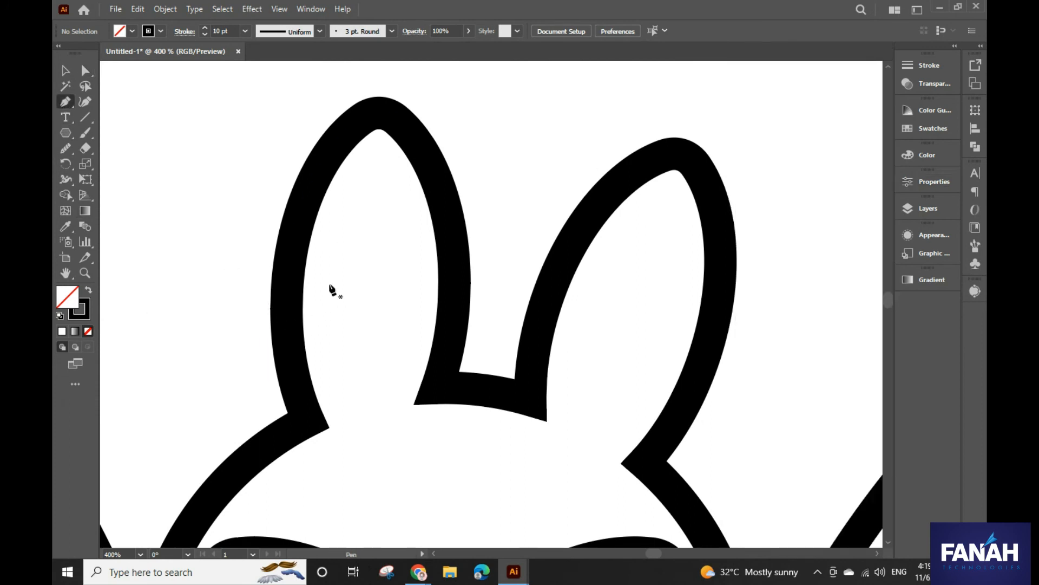
{"action": "left_click", "coordinate": [325, 267]}
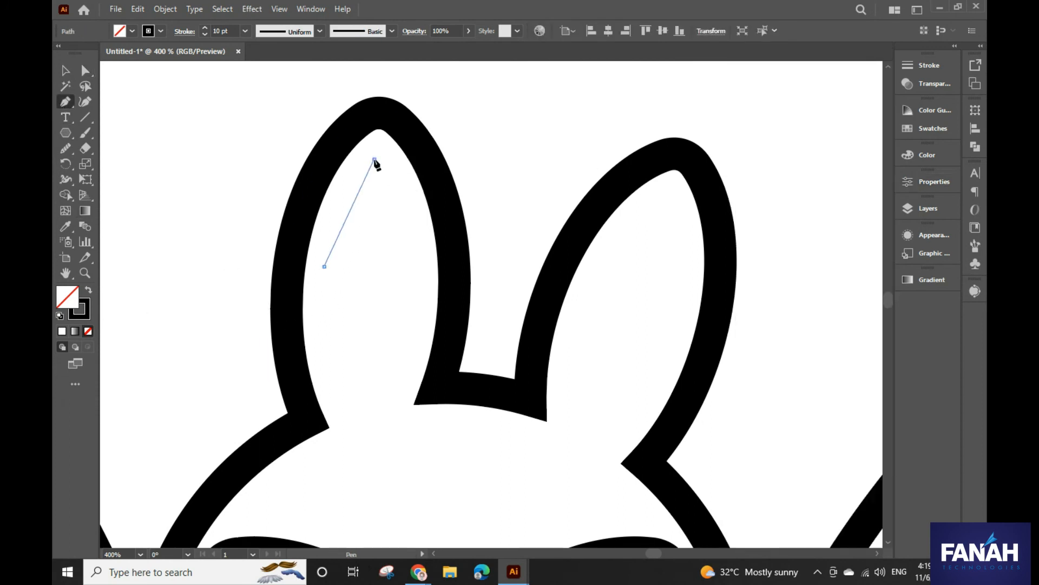
{"action": "left_click", "coordinate": [374, 159]}
{"action": "mouse_move", "coordinate": [375, 160]}
{"action": "left_mouse_down"}
{"action": "mouse_move", "coordinate": [408, 145]}
{"action": "mouse_move", "coordinate": [420, 276]}
{"action": "mouse_move", "coordinate": [318, 271]}
{"action": "mouse_move", "coordinate": [424, 278]}
{"action": "mouse_move", "coordinate": [415, 285]}
{"action": "mouse_move", "coordinate": [445, 298]}
{"action": "mouse_move", "coordinate": [423, 327]}
{"action": "mouse_move", "coordinate": [425, 358]}
{"action": "left_mouse_up"}
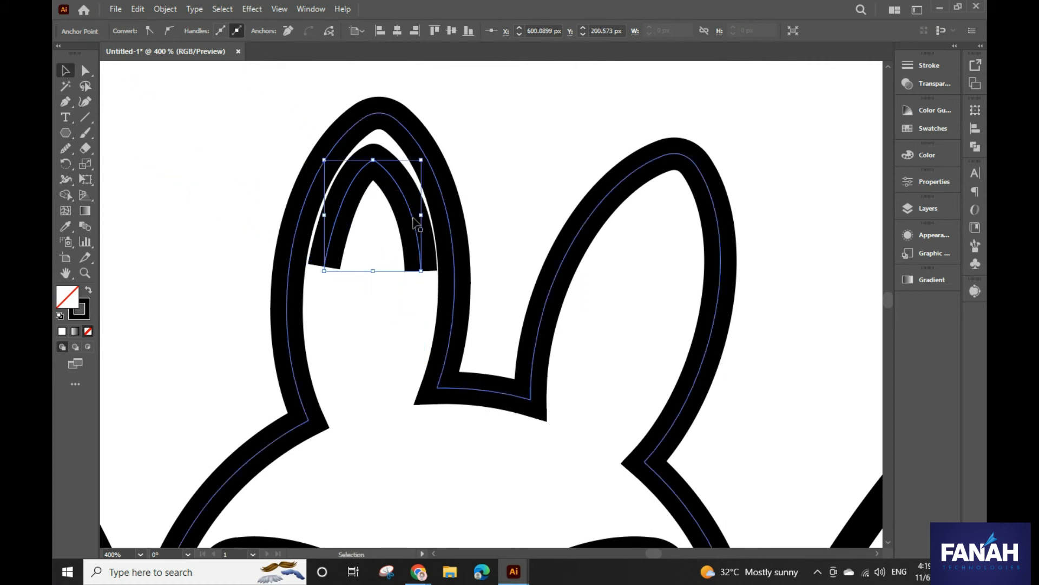
- Round the peak of the inner-ear line at its top anchor point
{"action": "left_click", "coordinate": [85, 71]}
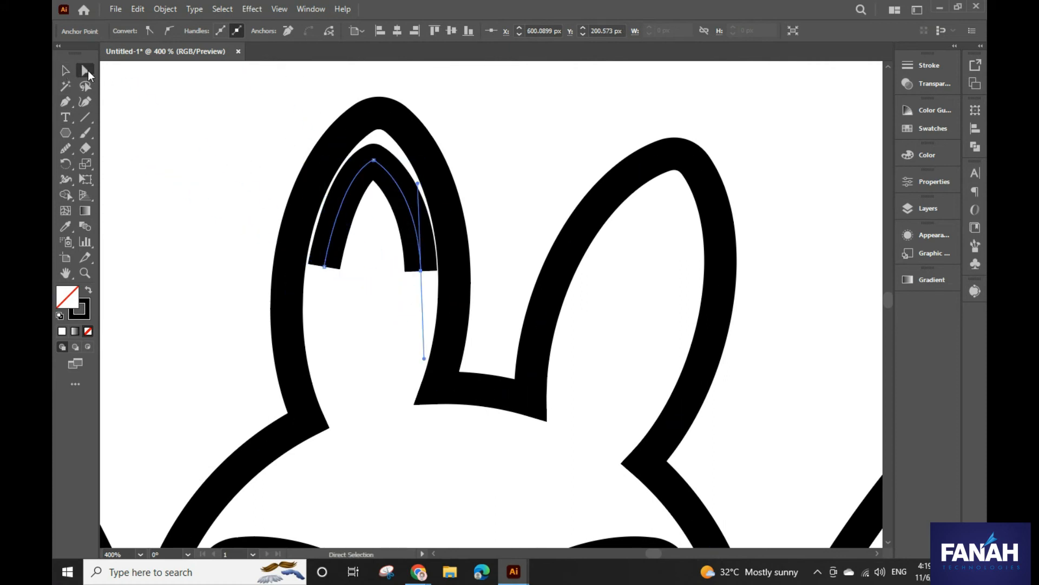
{"action": "left_click", "coordinate": [373, 161]}
{"action": "left_click_drag", "start_coordinate": [372, 176], "coordinate": [373, 182]}
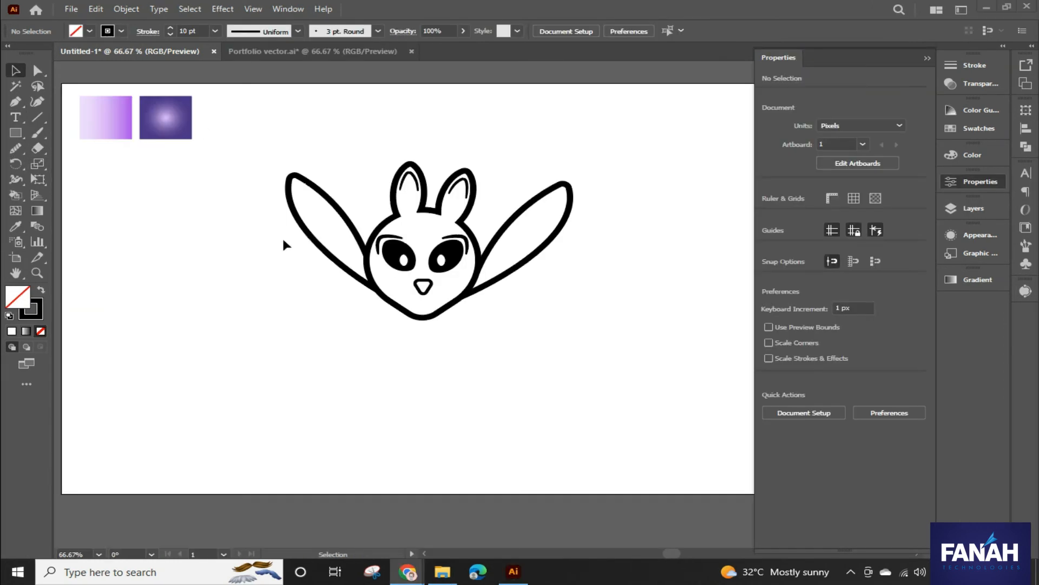
- Select the whole alien-head artwork and expand its appearance
{"action": "left_click_drag", "start_coordinate": [249, 125], "coordinate": [584, 353]}
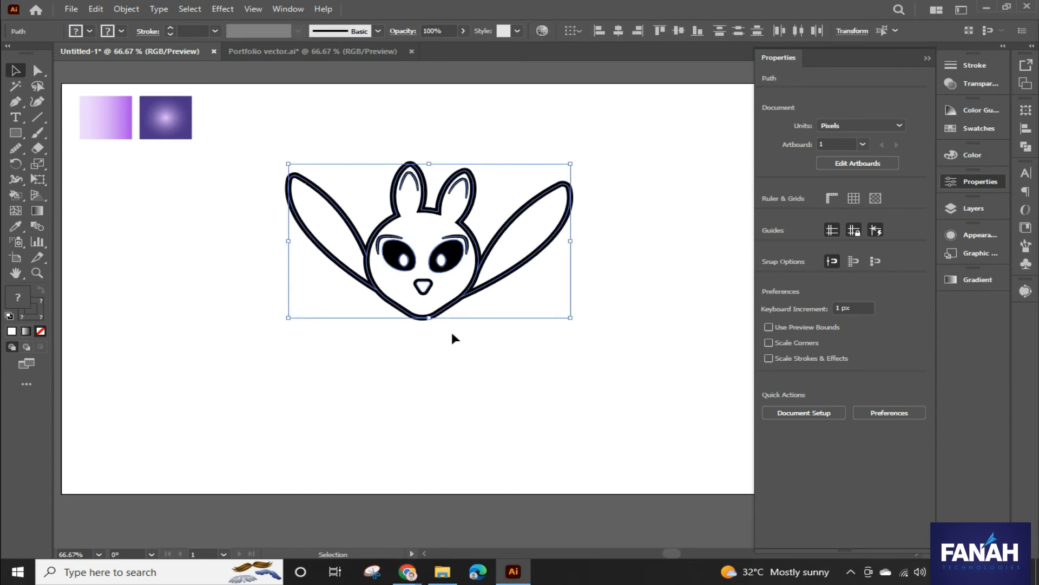
{"action": "key", "text": "r"}
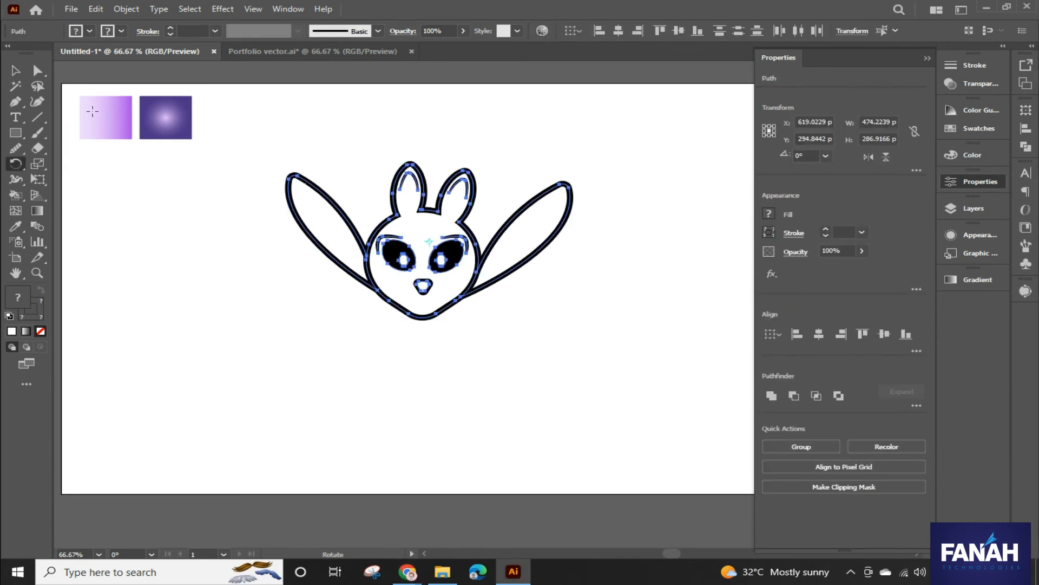
{"action": "key", "text": "v"}
{"action": "left_click_drag", "start_coordinate": [250, 139], "coordinate": [615, 361]}
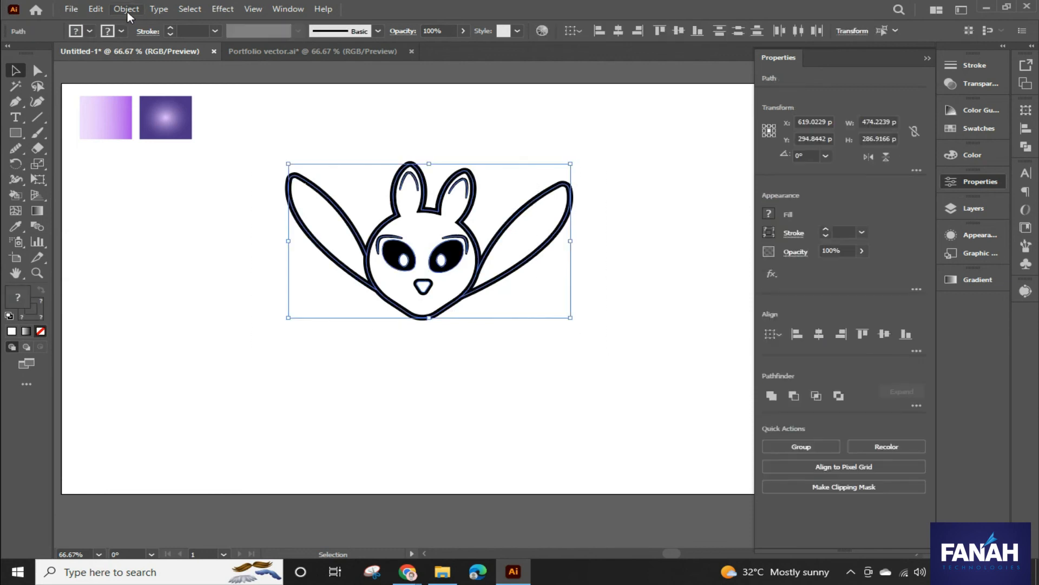
{"action": "left_click", "coordinate": [129, 12]}
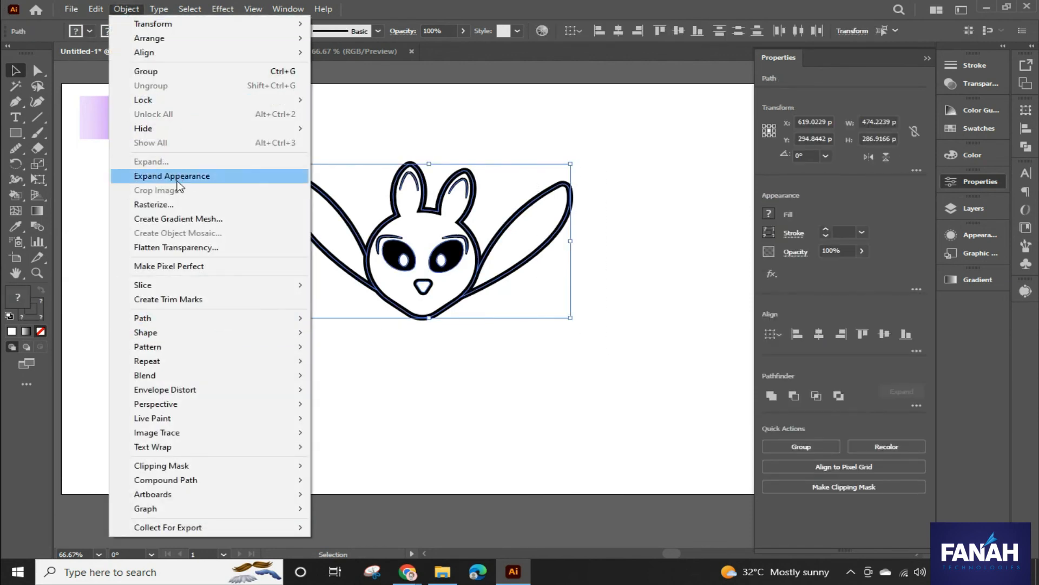
{"action": "left_click", "coordinate": [138, 177]}
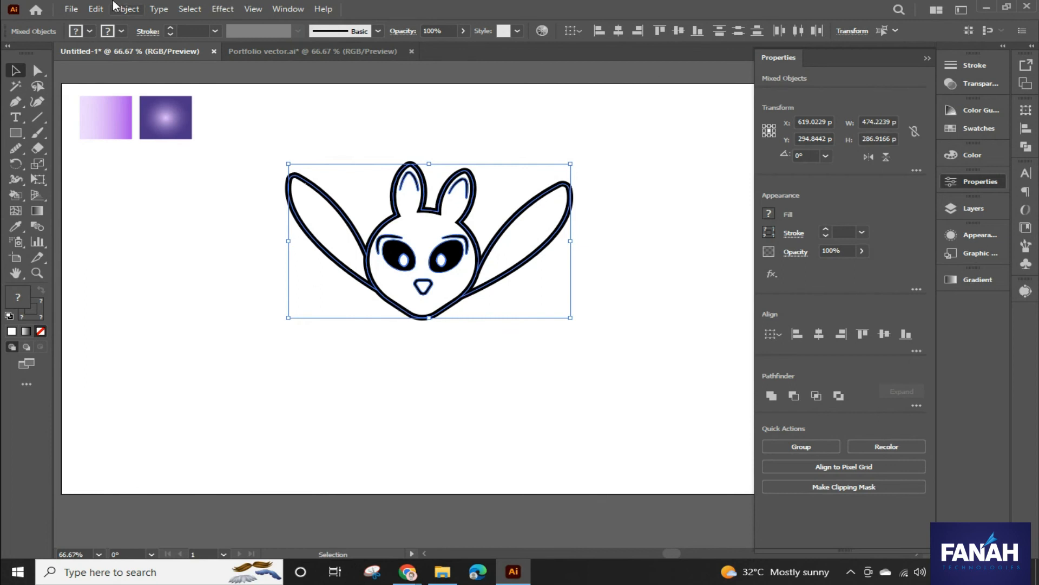
- Expand the fills and strokes of the selected artwork into shapes
{"action": "left_click", "coordinate": [126, 9]}
{"action": "left_click", "coordinate": [178, 164]}
{"action": "left_click", "coordinate": [480, 360]}
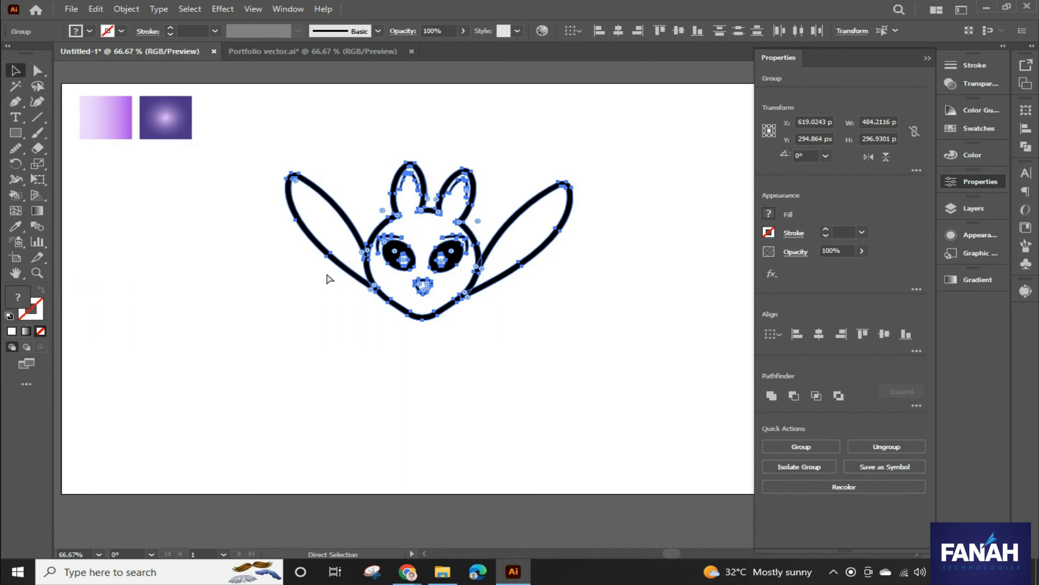
- Try to unite the expanded shapes while comparing outline and preview views, and undo back to the unexpanded strokes
{"action": "key", "text": "ctrl+y"}
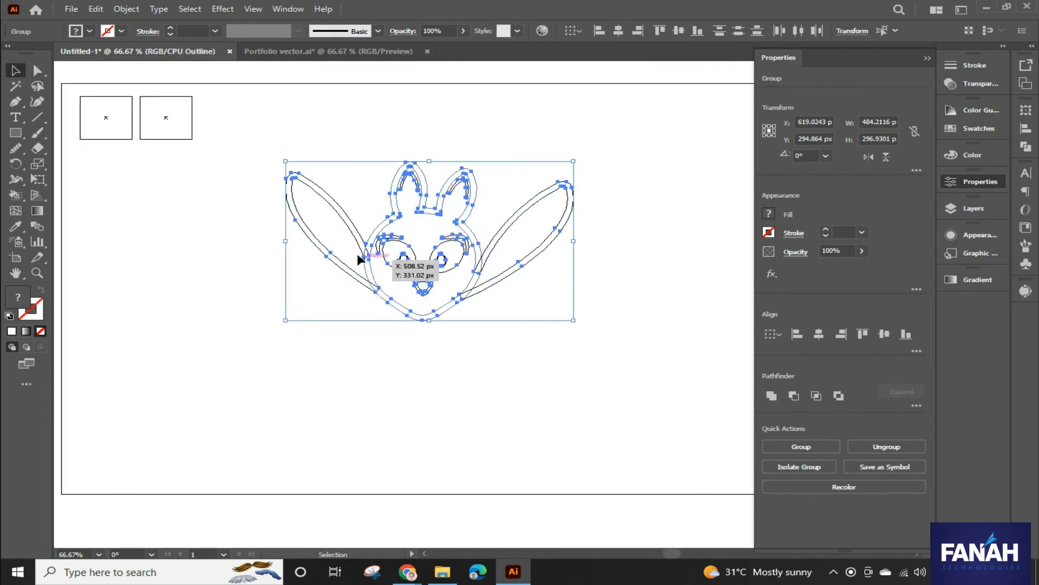
{"action": "left_click", "coordinate": [772, 396]}
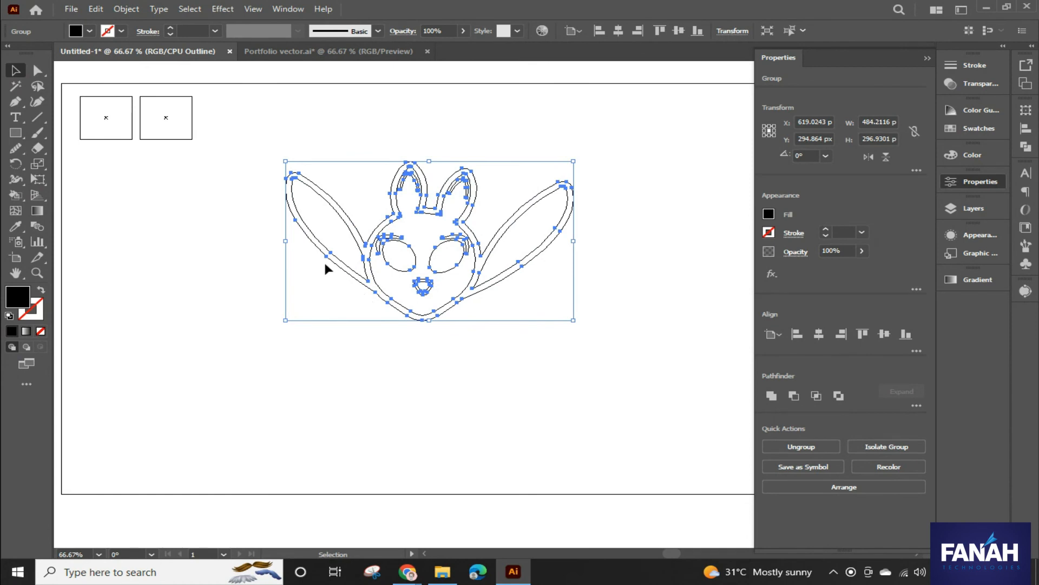
{"action": "key", "text": "ctrl+y"}
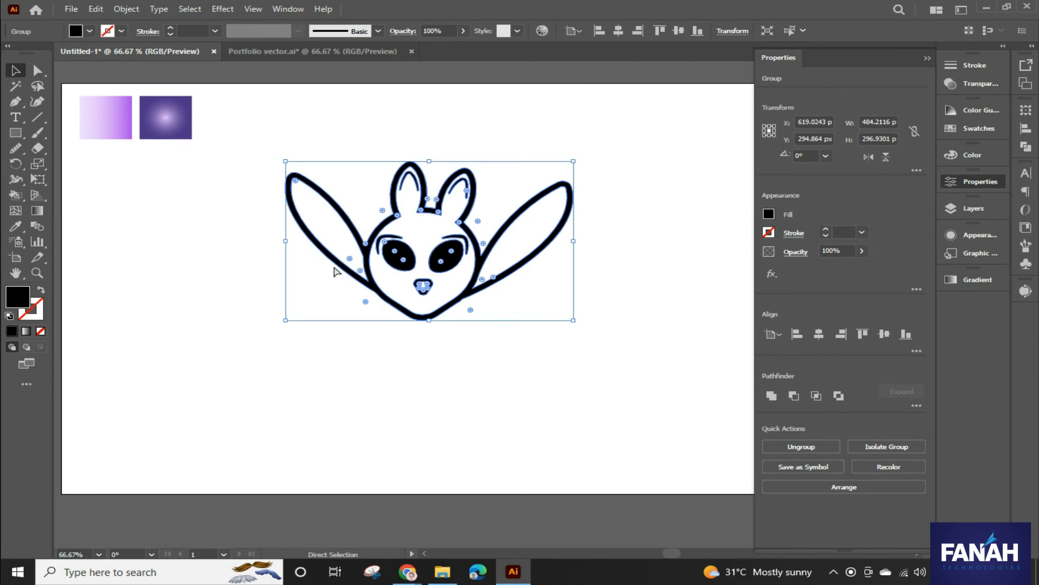
{"action": "key", "text": "ctrl+shift+g"}
{"action": "left_click", "coordinate": [278, 291]}
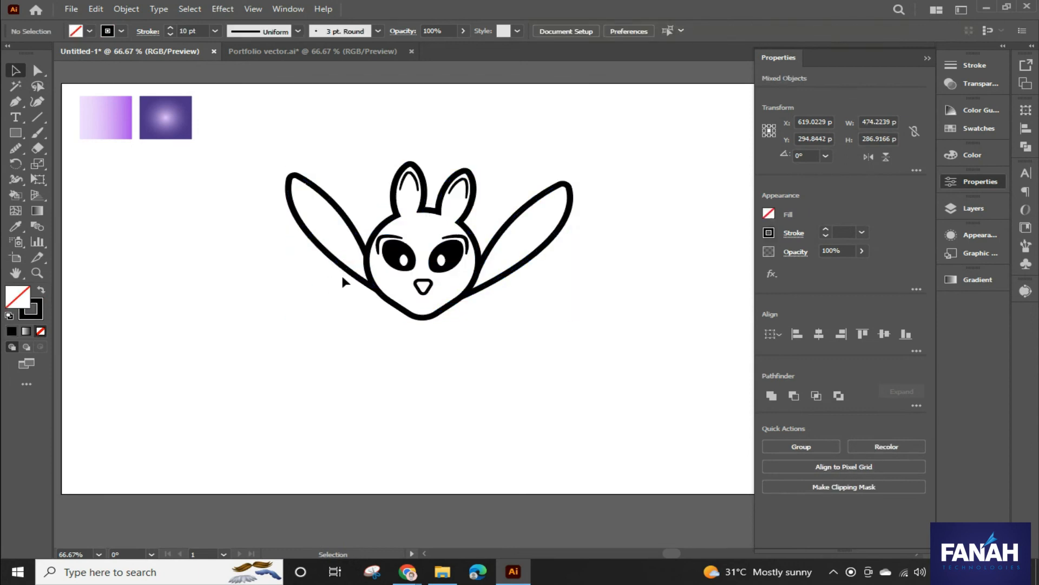
- Delete the white pupils from both eyes
{"action": "left_click", "coordinate": [403, 260]}
{"action": "left_click", "coordinate": [441, 261], "text": "shift"}
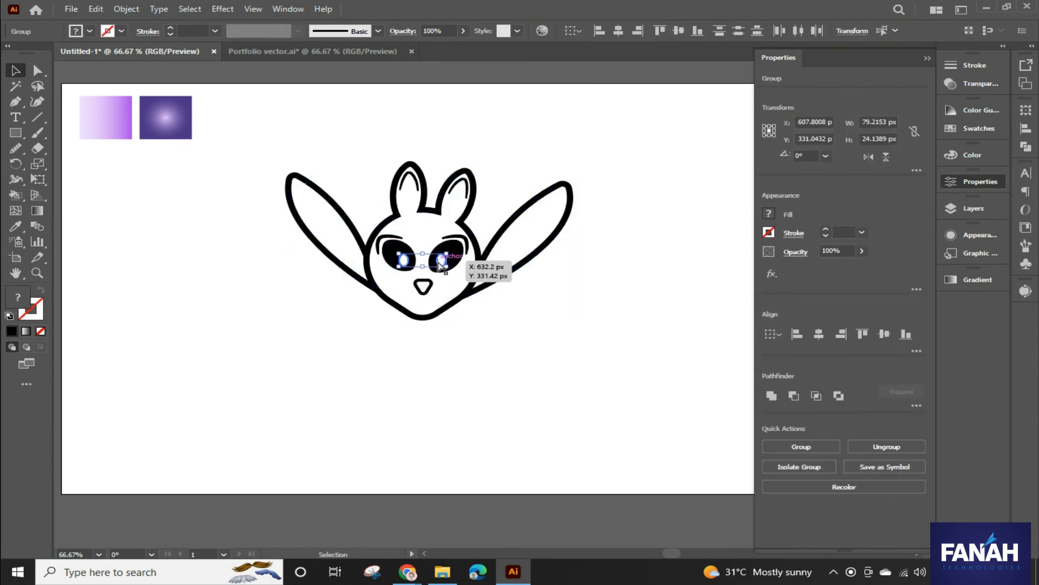
{"action": "key", "text": "Delete"}
- Select the whole alien-head artwork and expand its fills and strokes into shapes
{"action": "left_click_drag", "start_coordinate": [280, 140], "coordinate": [559, 336]}
{"action": "key", "text": "a"}
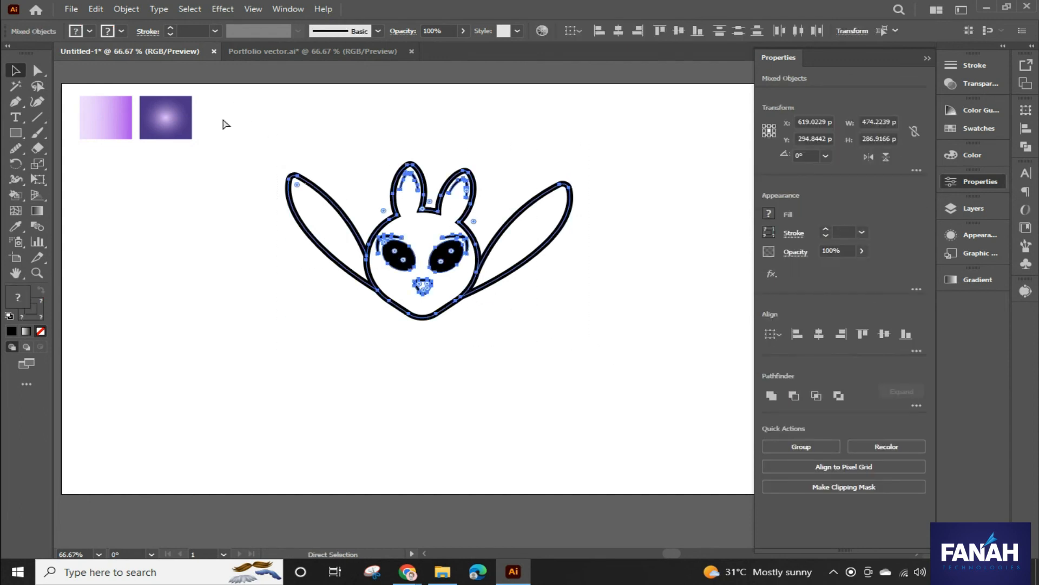
{"action": "key", "text": "ctrl+y"}
{"action": "key", "text": "v"}
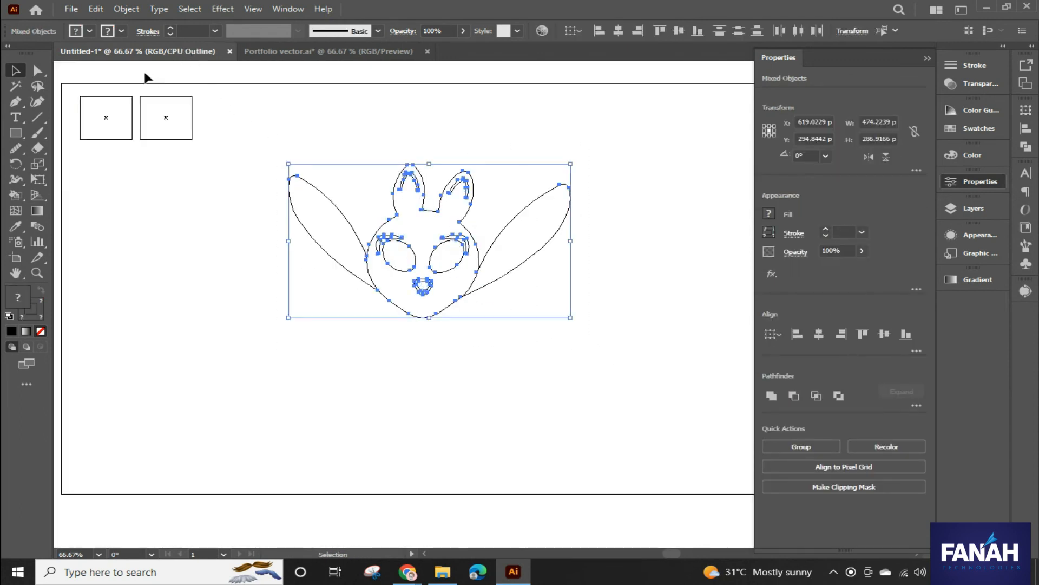
{"action": "left_click", "coordinate": [120, 9]}
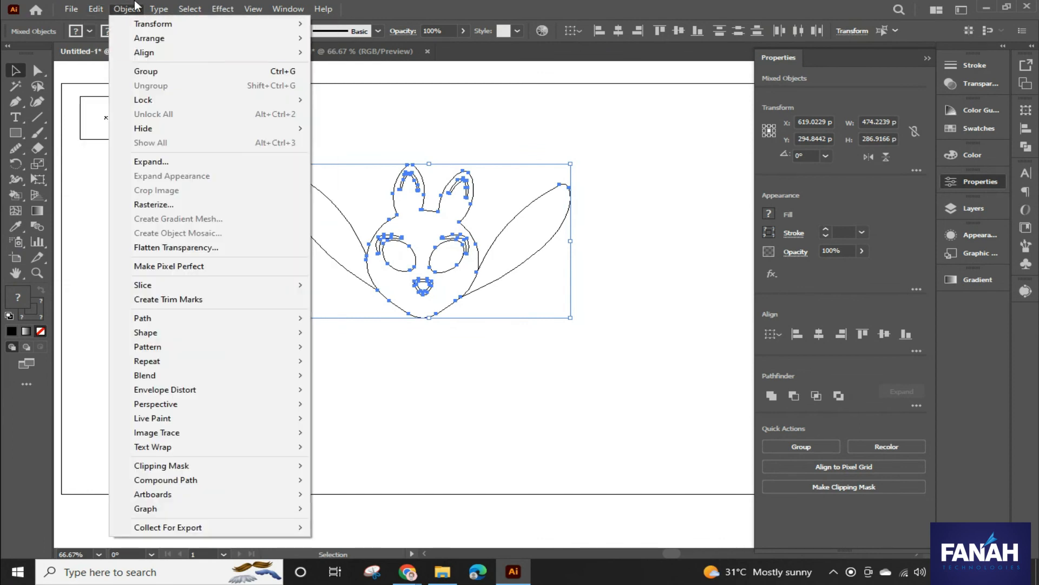
{"action": "left_click", "coordinate": [187, 163]}
{"action": "left_click", "coordinate": [495, 357]}
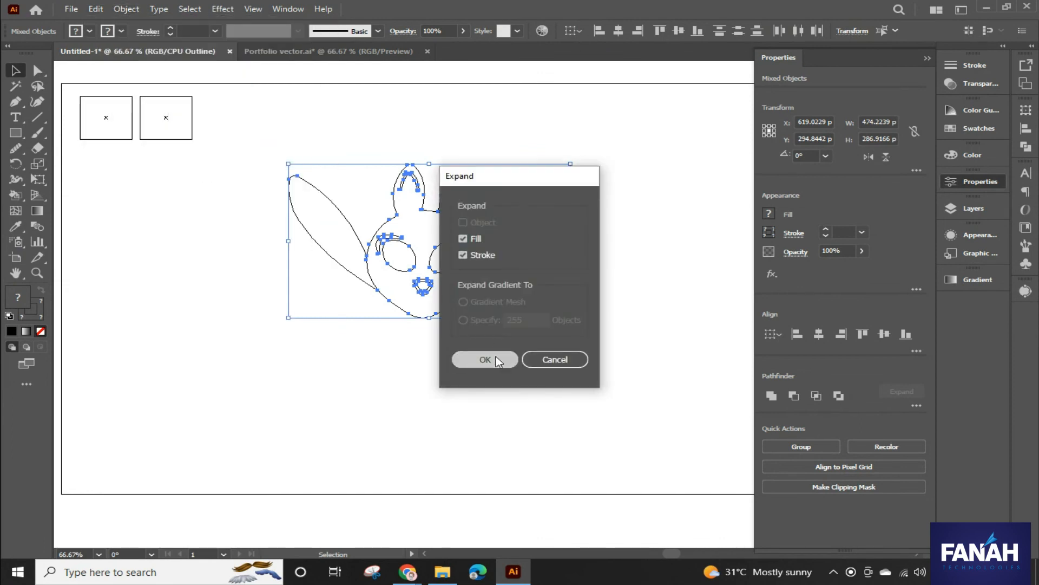
- Unite the expanded alien-head shapes and make the result a compound path
{"action": "left_click", "coordinate": [772, 397]}
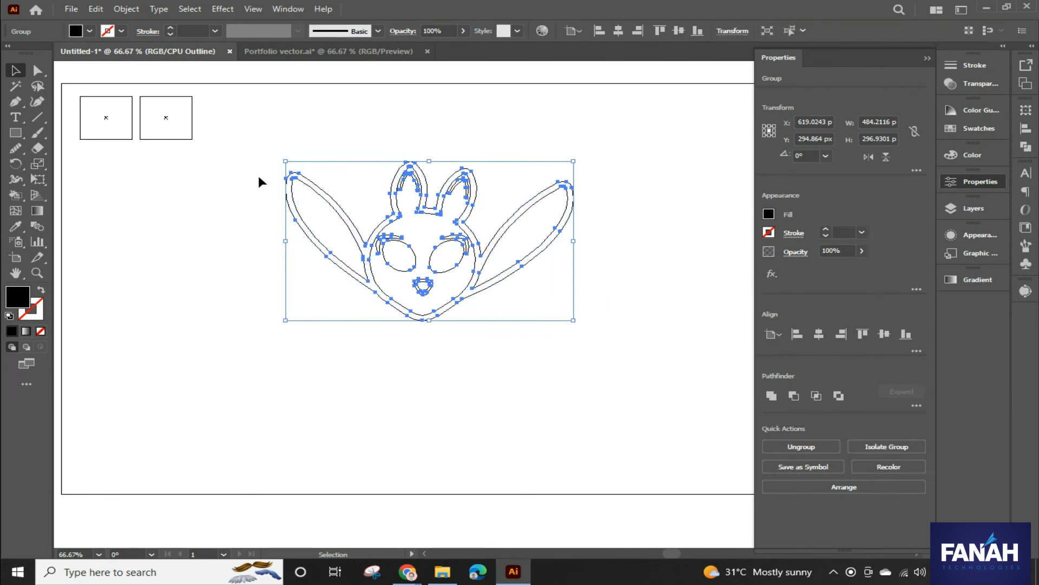
{"action": "key", "text": "ctrl+y"}
{"action": "left_click", "coordinate": [126, 9]}
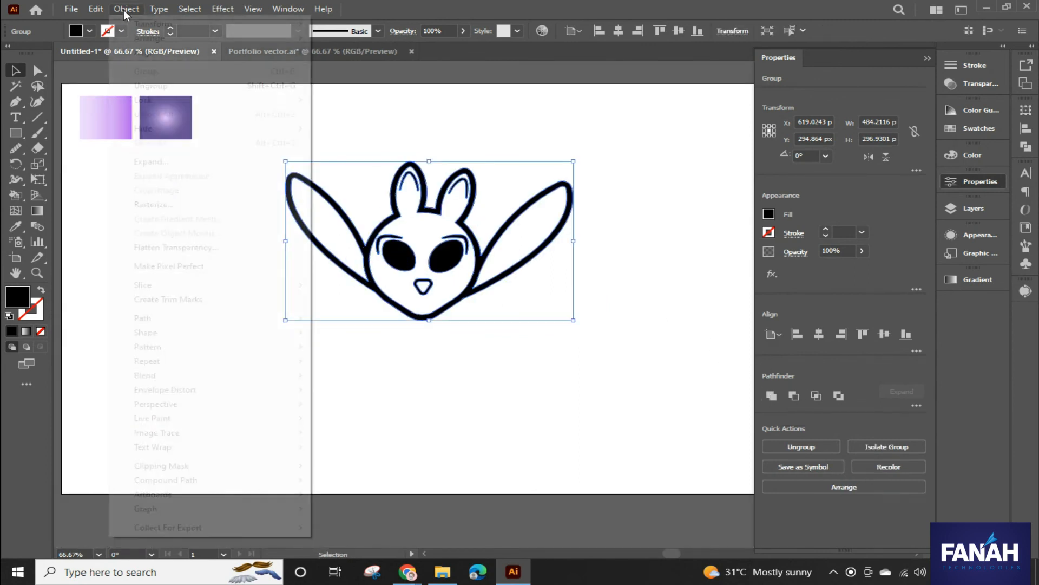
{"action": "mouse_move", "coordinate": [169, 479]}
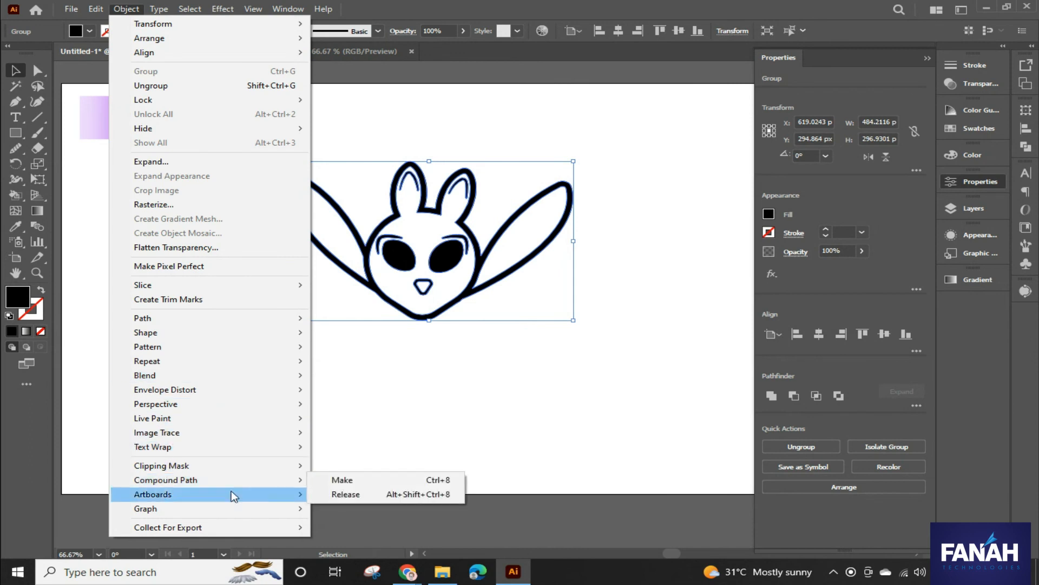
{"action": "left_click", "coordinate": [403, 480]}
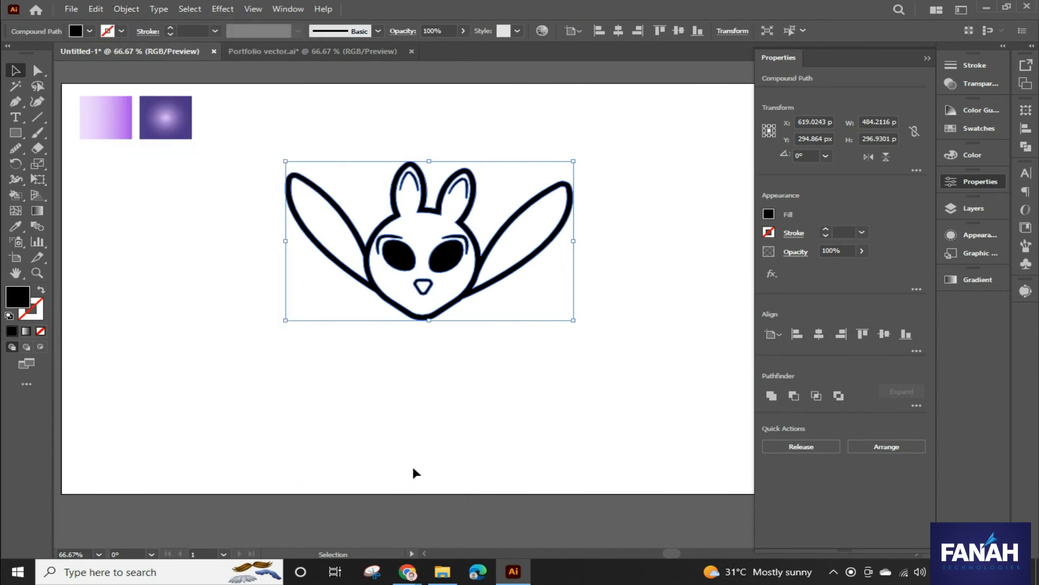
{"action": "left_click", "coordinate": [212, 254]}
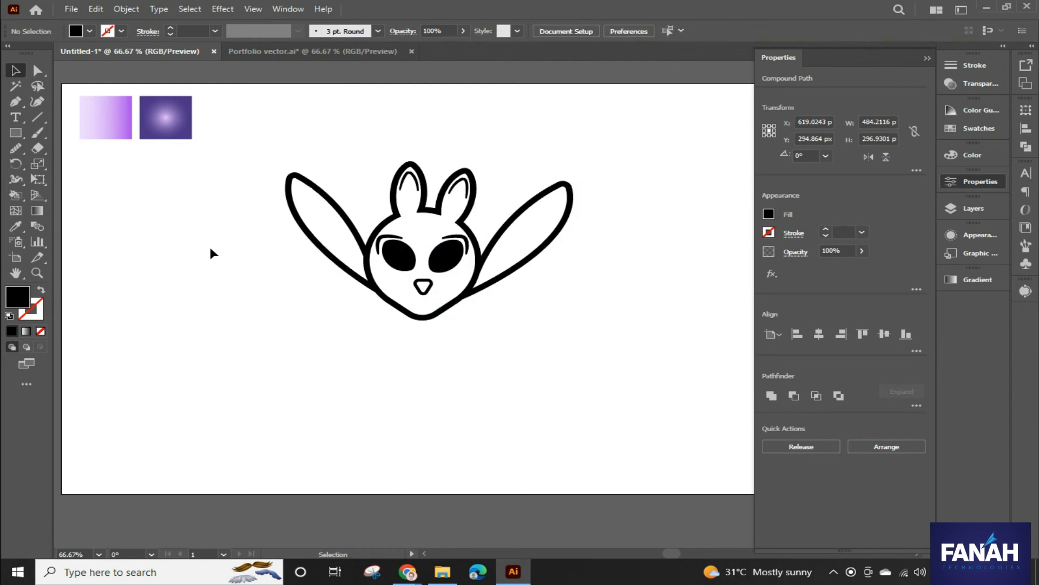
- Paste the white pupils back in place over both black eyes
{"action": "left_click", "coordinate": [124, 7]}
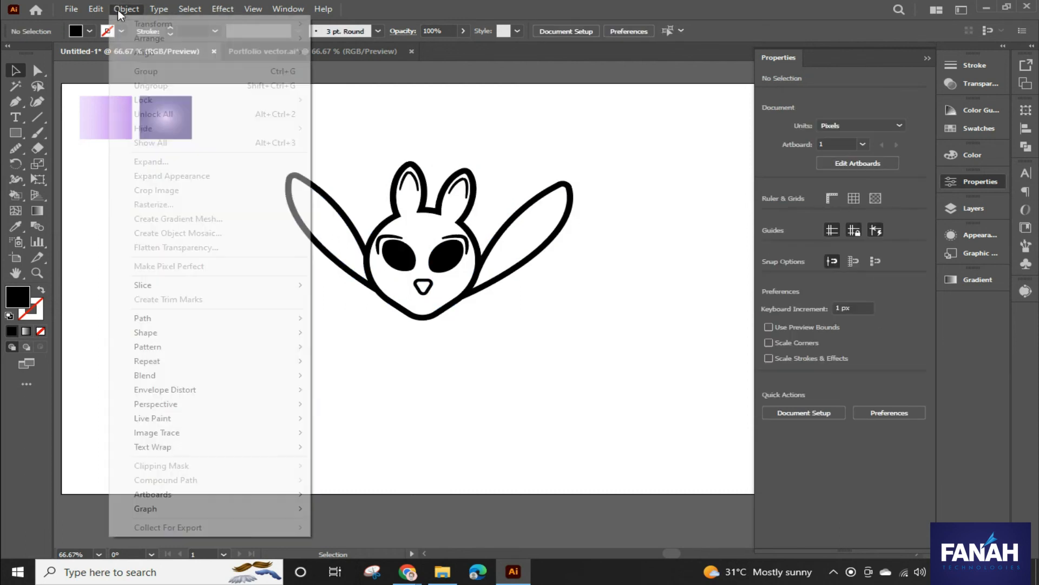
{"action": "left_click", "coordinate": [141, 7]}
{"action": "left_click", "coordinate": [96, 8]}
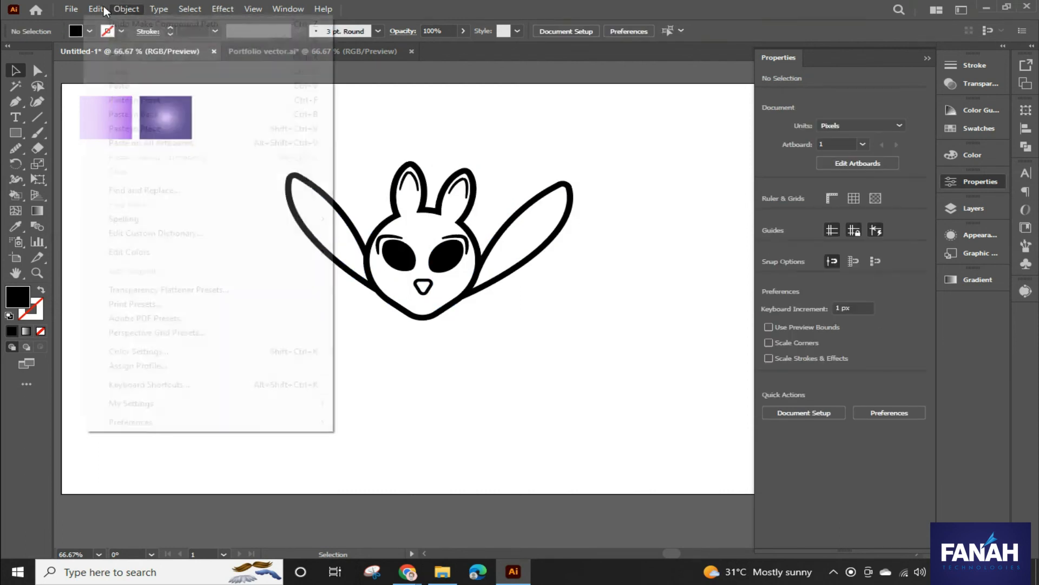
{"action": "left_click", "coordinate": [159, 128]}
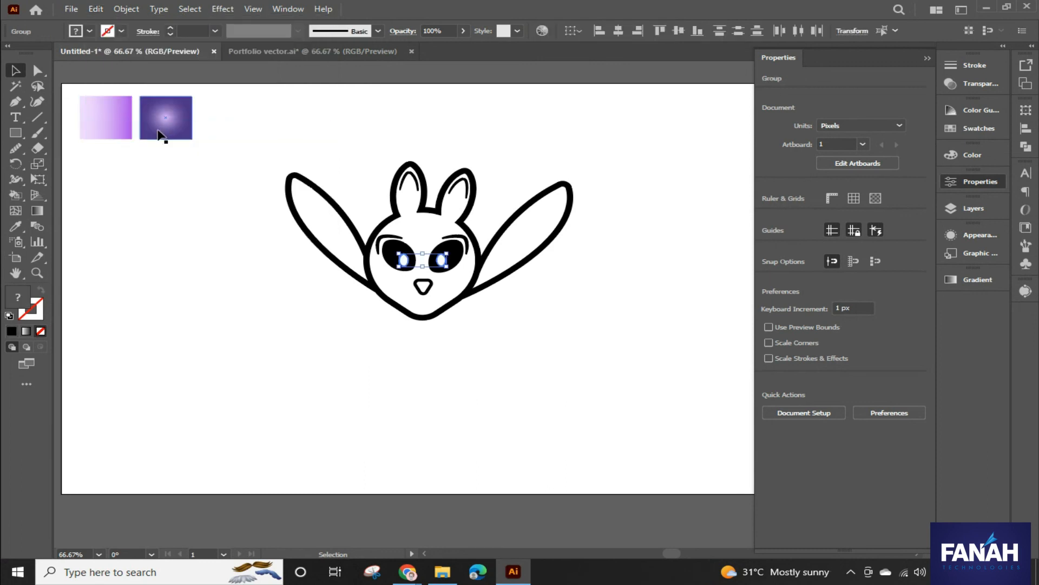
{"action": "left_click", "coordinate": [210, 268]}
- Convert the whole head with its pupils into a Live Paint group by filling the long left side ear with black
{"action": "left_click_drag", "start_coordinate": [241, 114], "coordinate": [624, 373]}
{"action": "left_click", "coordinate": [16, 195]}
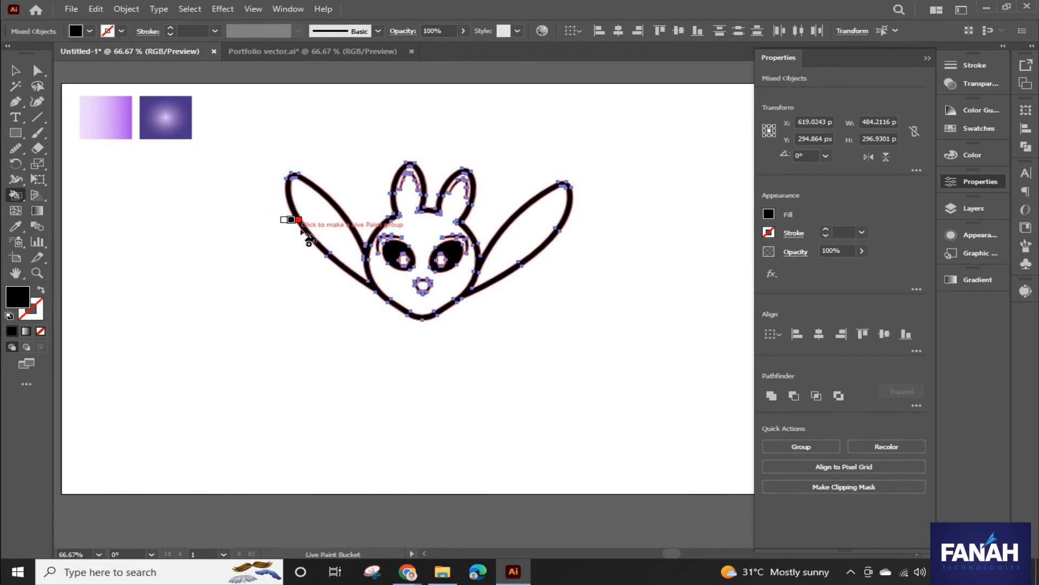
{"action": "left_click", "coordinate": [327, 218]}
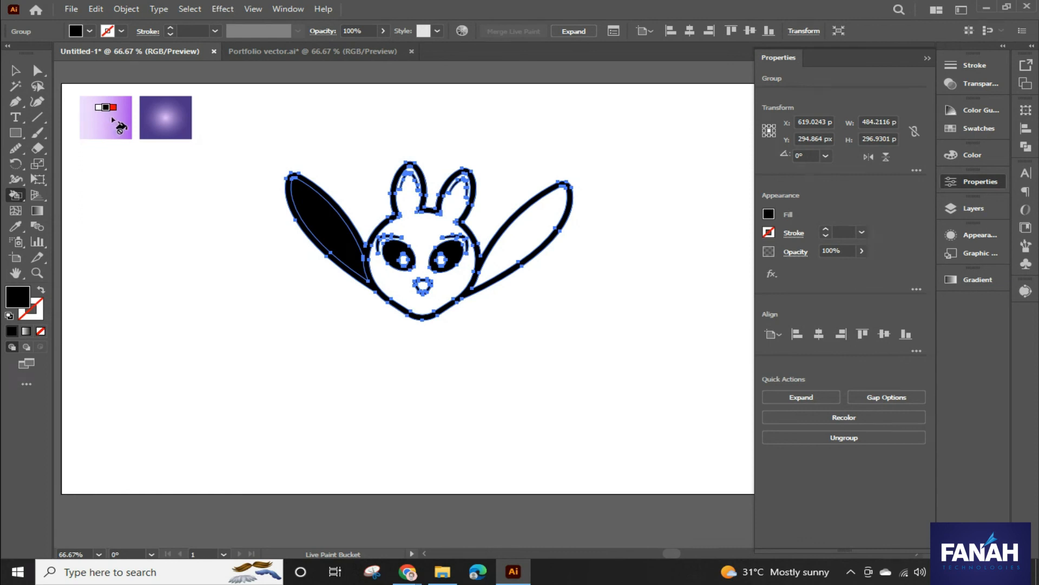
{"action": "key", "text": "v"}
{"action": "left_click", "coordinate": [271, 257]}
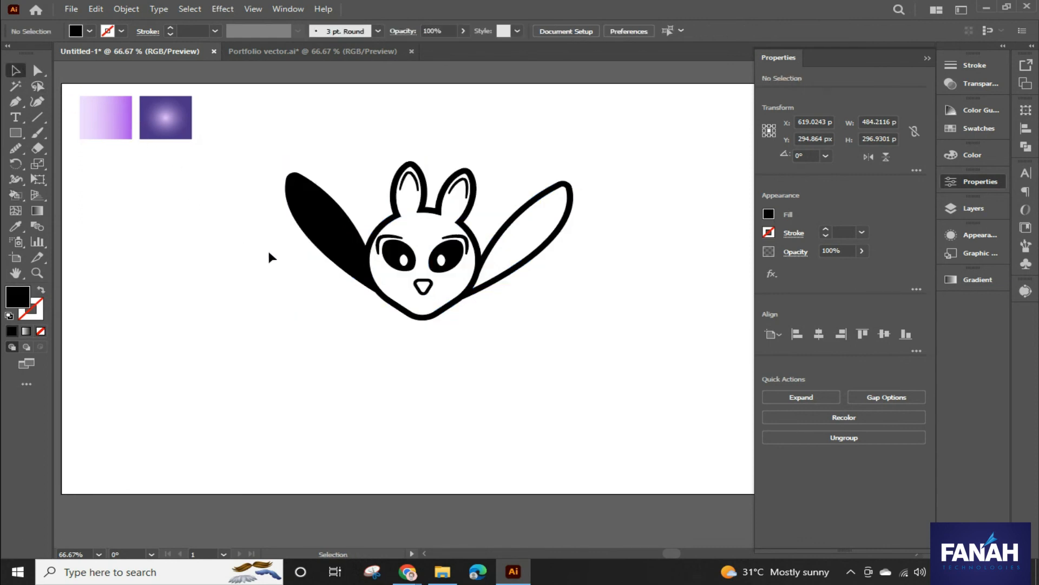
- Sample the light-purple linear gradient from its swatch rectangle as the Live Paint fill, keeping the head group selected
{"action": "left_click", "coordinate": [337, 232]}
{"action": "left_click", "coordinate": [105, 113]}
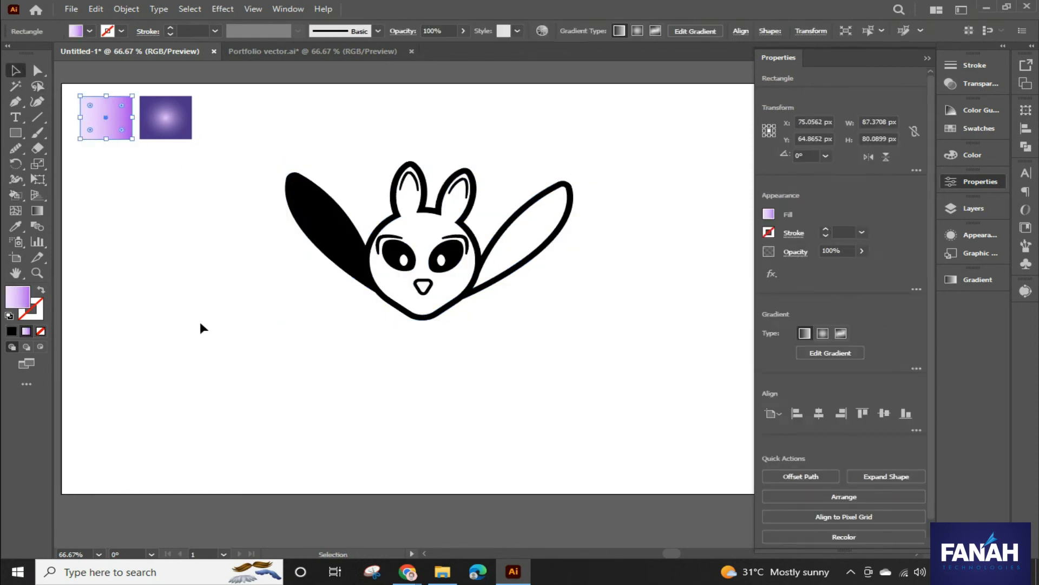
{"action": "left_click", "coordinate": [324, 220]}
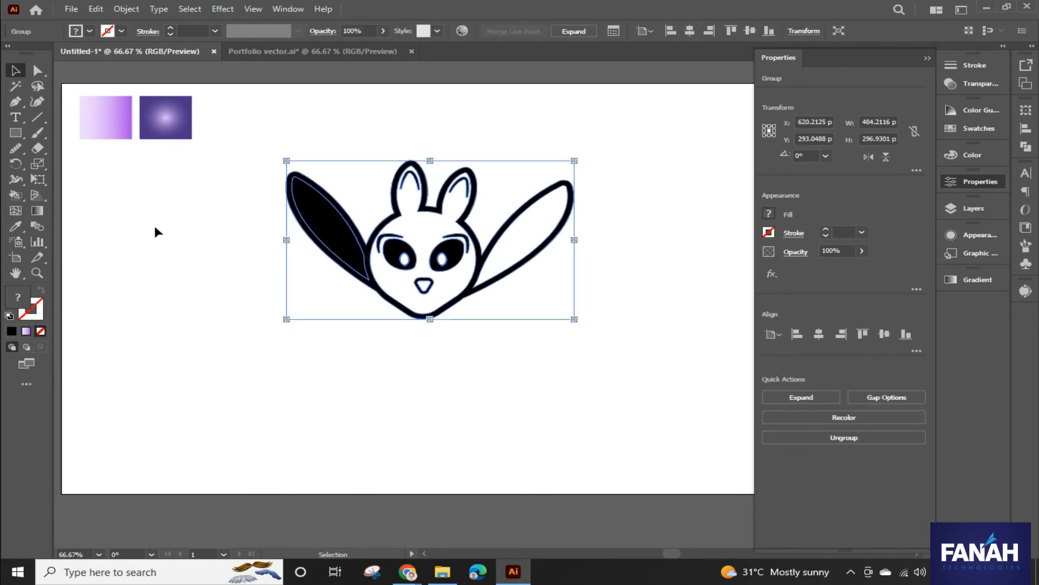
{"action": "left_click", "coordinate": [16, 228]}
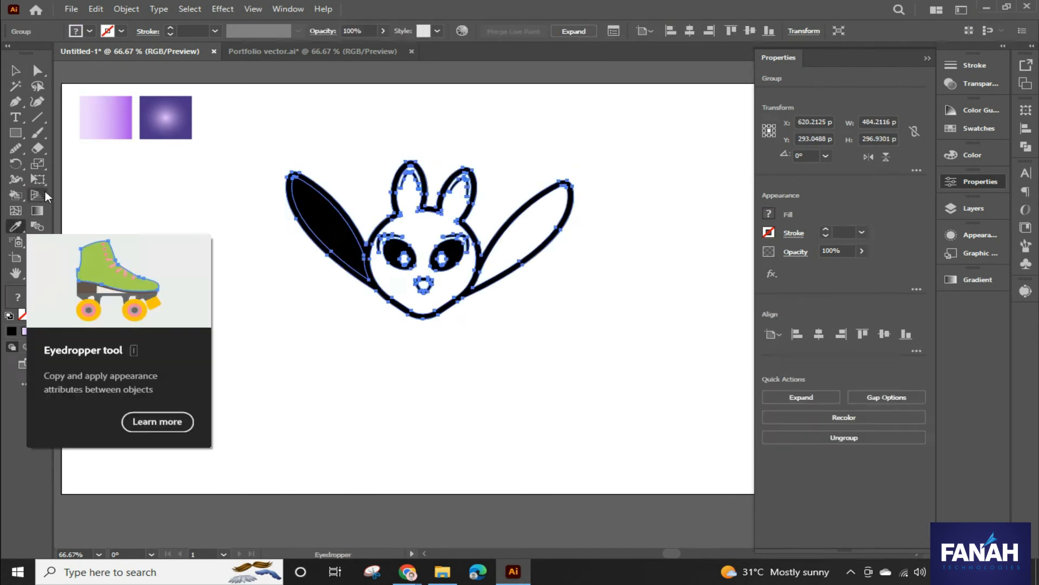
{"action": "left_click", "coordinate": [101, 125]}
{"action": "key", "text": "ctrl+z"}
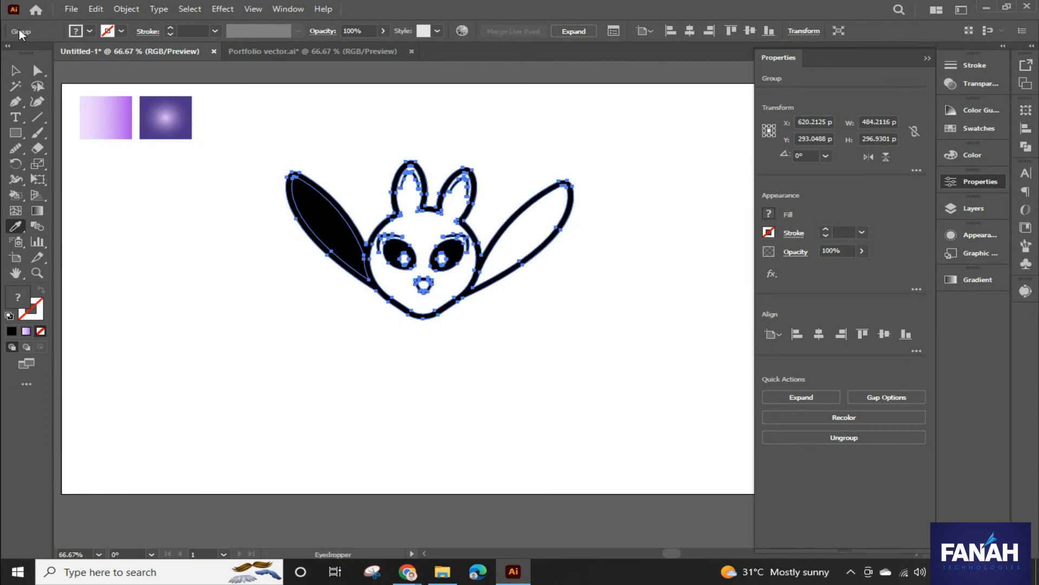
{"action": "left_click", "coordinate": [16, 195]}
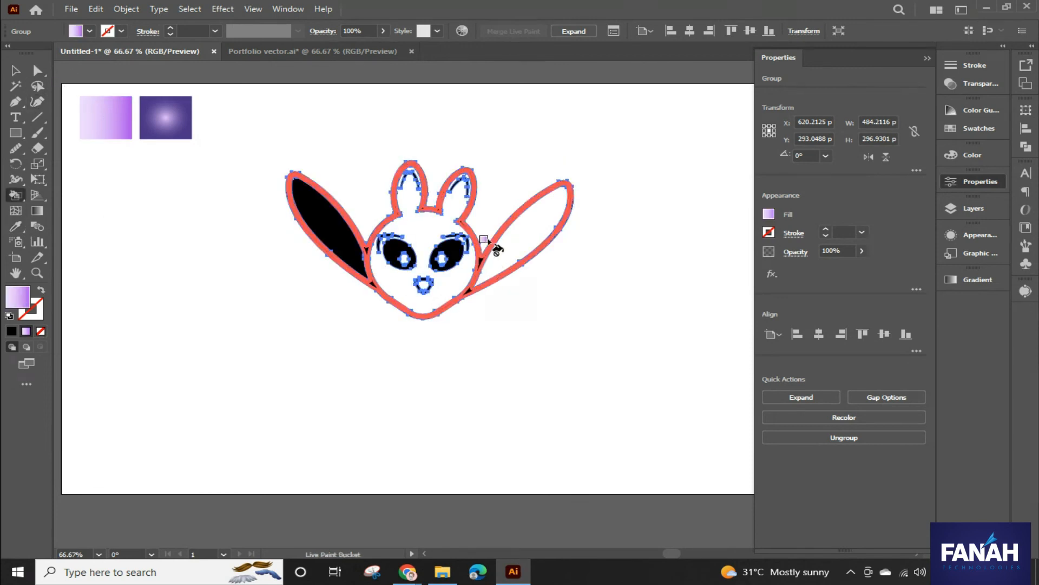
- Fill both long side ears and the face with the light-purple linear gradient using Live Paint
{"action": "left_click", "coordinate": [517, 244]}
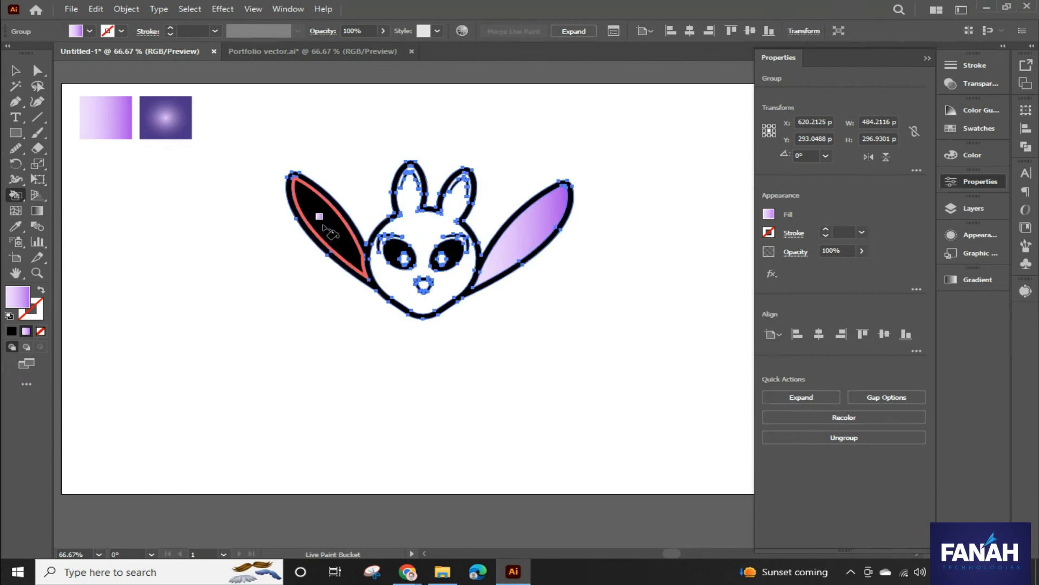
{"action": "left_click", "coordinate": [321, 218]}
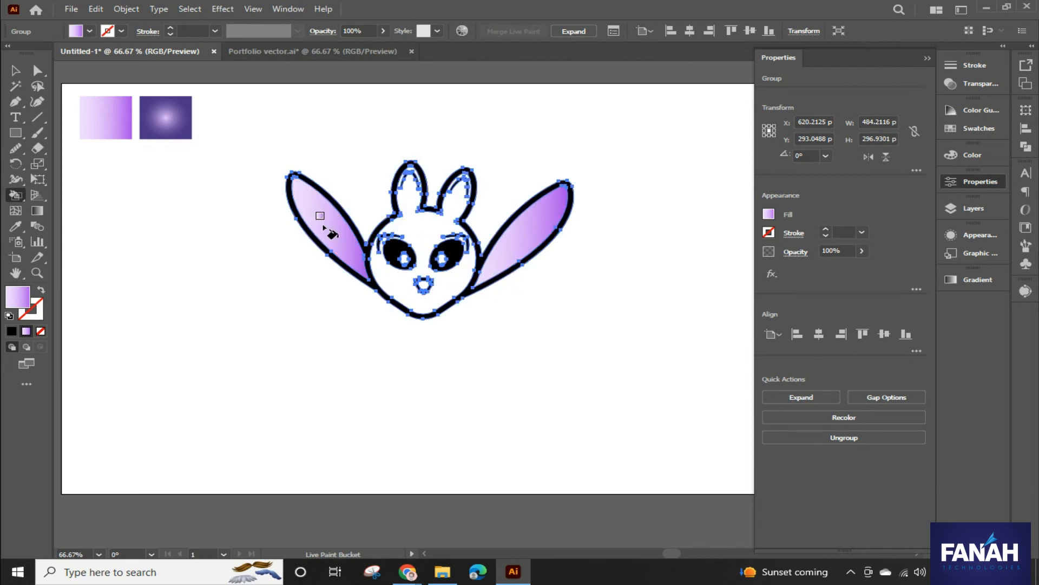
{"action": "left_click", "coordinate": [415, 228]}
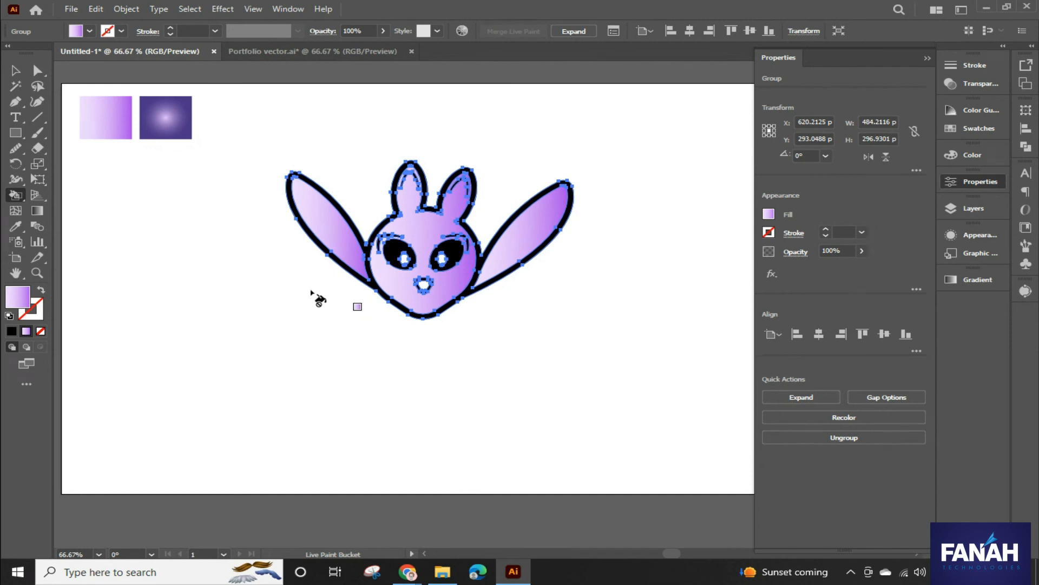
{"action": "key", "text": "v"}
{"action": "left_click", "coordinate": [244, 319]}
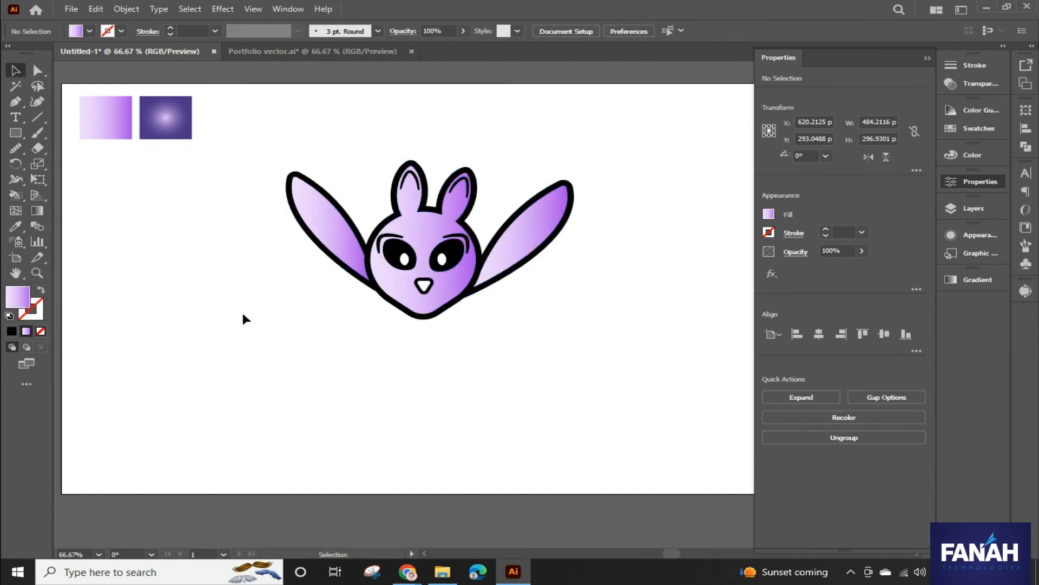
- Move both gradient swatch rectangles off the artboard, placing them just above its upper edge
{"action": "scroll", "coordinate": [340, 342], "scroll_direction": "down", "scroll_amount": 1}
{"action": "left_click_drag", "start_coordinate": [343, 352], "coordinate": [297, 330]}
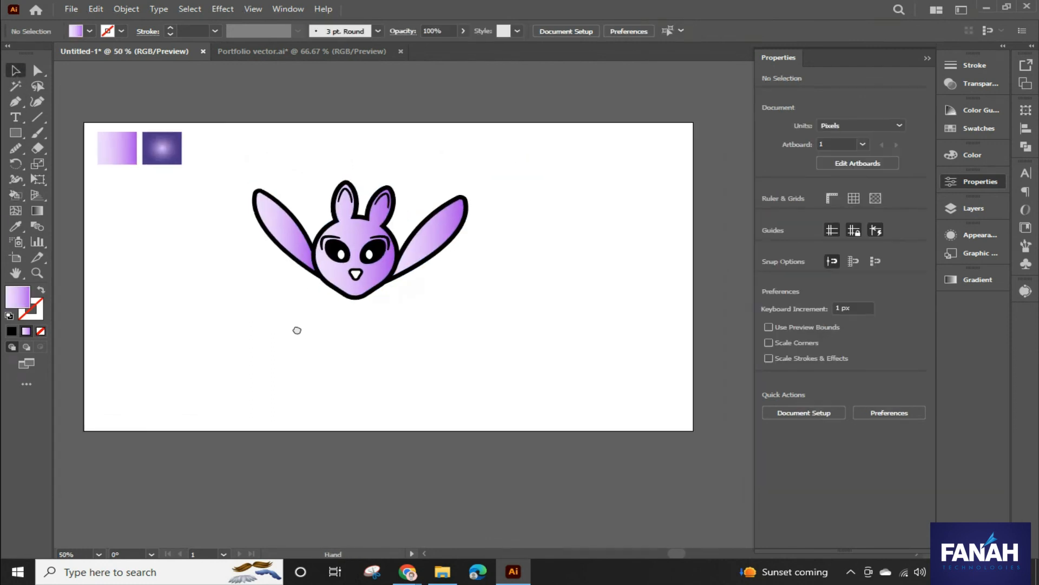
{"action": "left_click", "coordinate": [15, 133]}
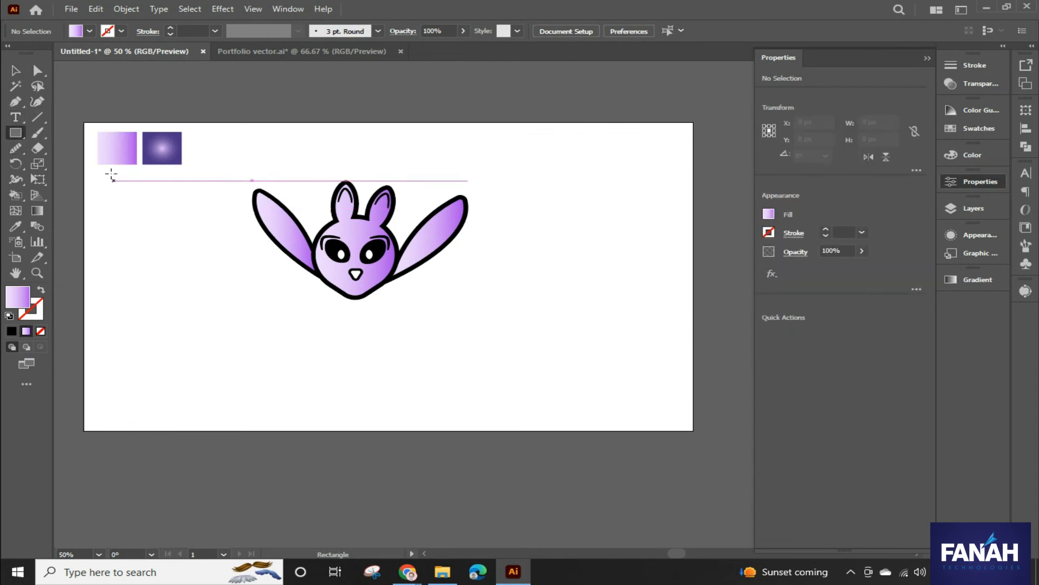
{"action": "key", "text": "v"}
{"action": "left_click_drag", "start_coordinate": [105, 205], "coordinate": [383, 100]}
- Draw a 1366 x 768 px rectangle covering the artboard and fill it with the dark-purple radial gradient sampled from its swatch
{"action": "left_click", "coordinate": [15, 133]}
{"action": "mouse_move", "coordinate": [85, 124]}
{"action": "left_mouse_down"}
{"action": "mouse_move", "coordinate": [124, 180]}
{"action": "mouse_move", "coordinate": [576, 415]}
{"action": "mouse_move", "coordinate": [694, 430]}
{"action": "left_mouse_up"}
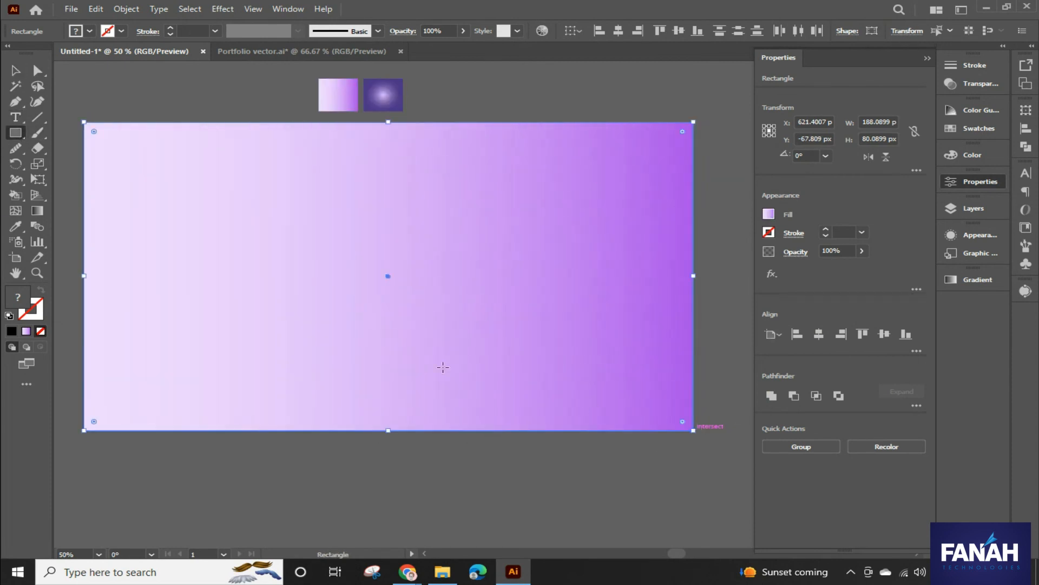
{"action": "key", "text": "i"}
{"action": "left_click", "coordinate": [385, 93]}
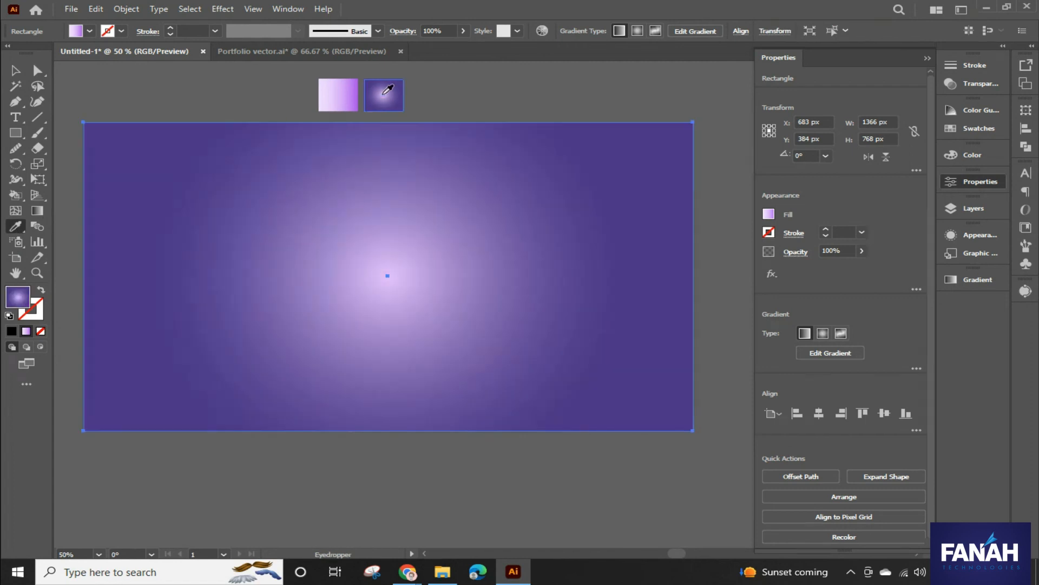
- Send the radial-gradient background rectangle to the back, behind the alien head
{"action": "left_click", "coordinate": [17, 75]}
{"action": "right_click", "coordinate": [166, 242]}
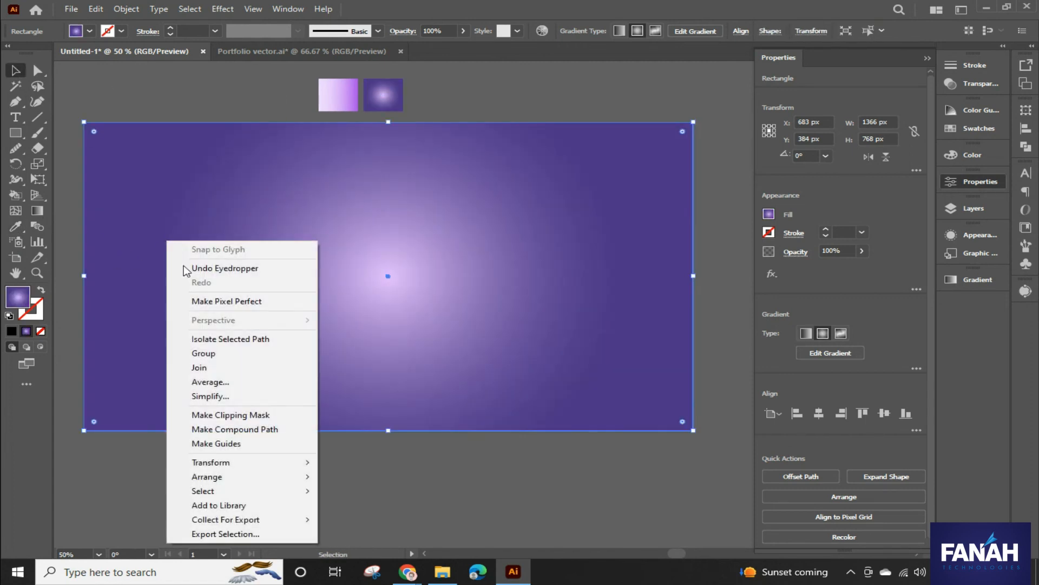
{"action": "mouse_move", "coordinate": [264, 486]}
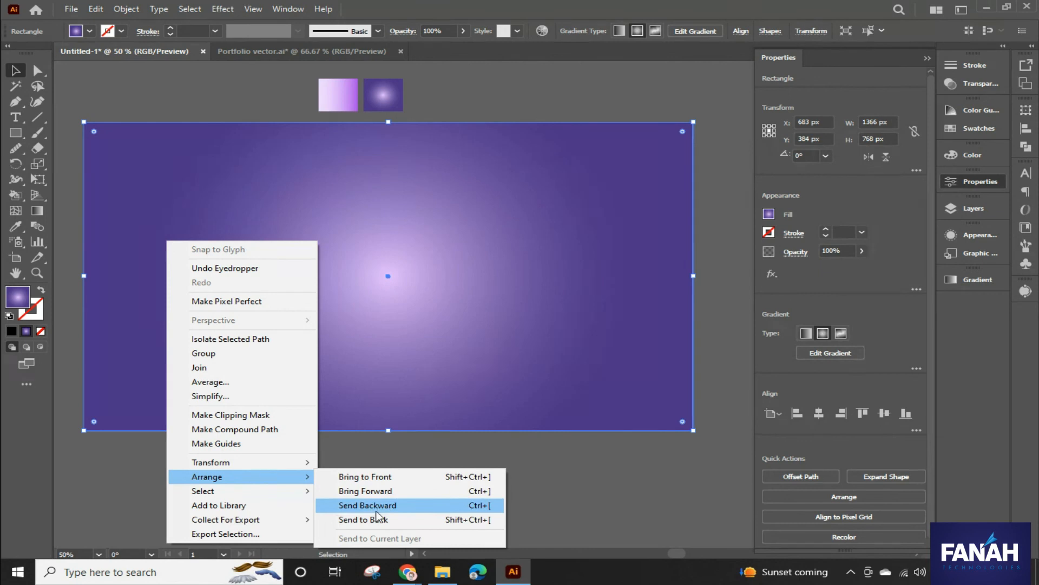
{"action": "left_click", "coordinate": [379, 520]}
{"action": "left_click", "coordinate": [72, 203]}
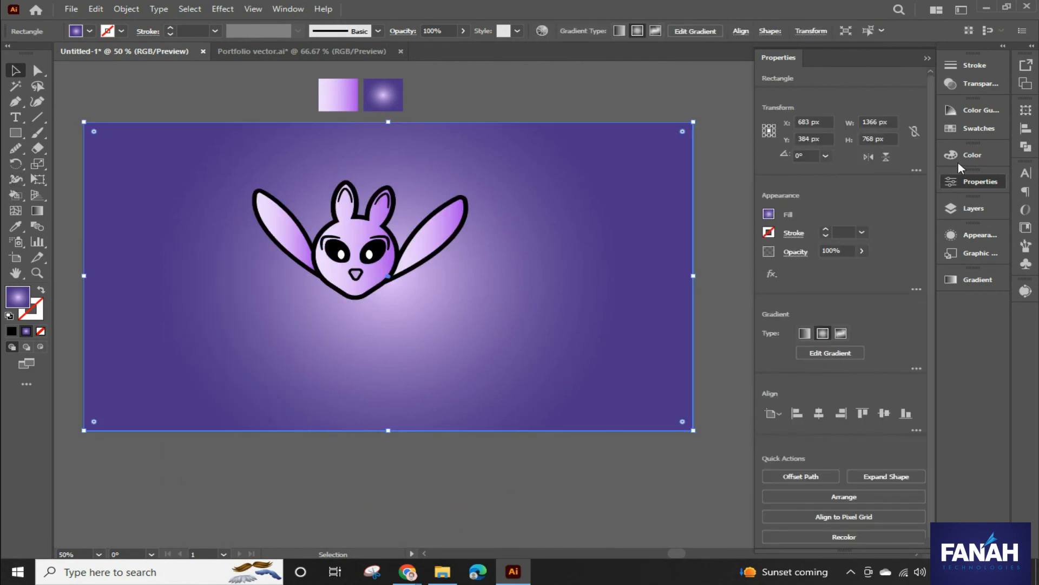
- Expand Layer 1 and toggle the visibility of its rectangles to identify the background object
{"action": "left_click", "coordinate": [927, 57]}
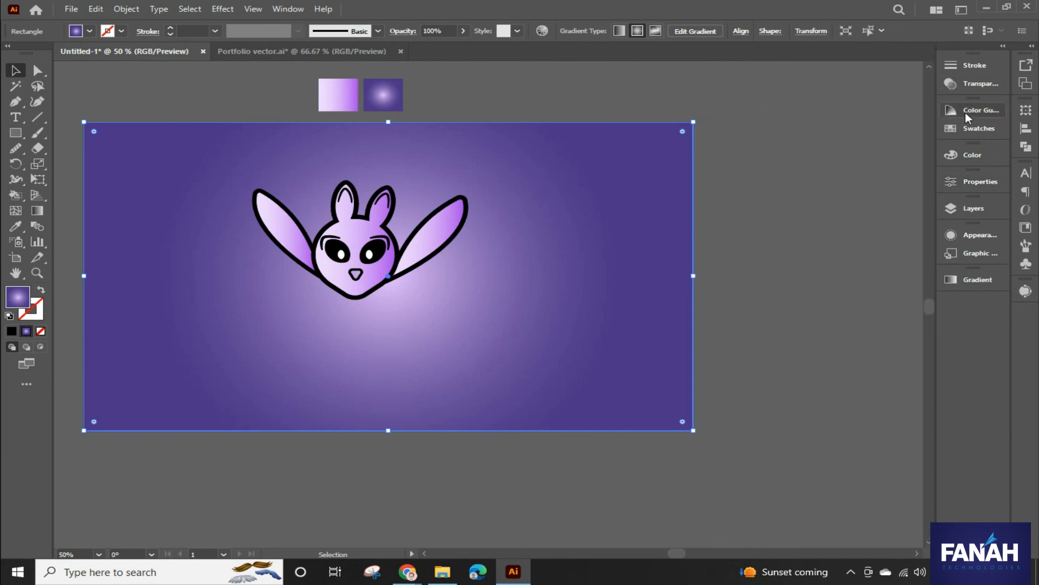
{"action": "left_click", "coordinate": [958, 207]}
{"action": "left_click", "coordinate": [808, 223]}
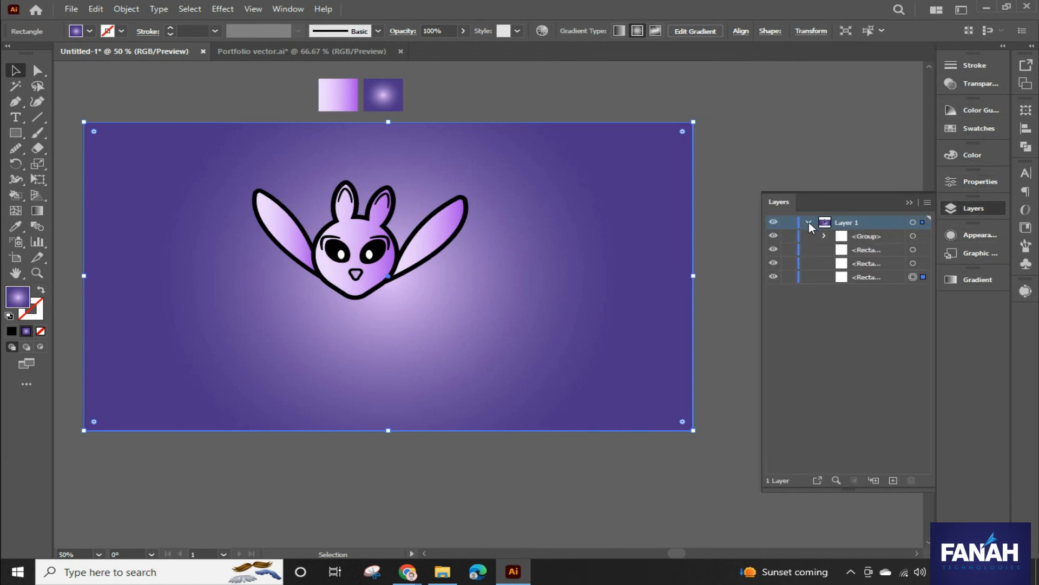
{"action": "left_click", "coordinate": [773, 250]}
{"action": "left_click", "coordinate": [774, 250]}
{"action": "left_click", "coordinate": [774, 263]}
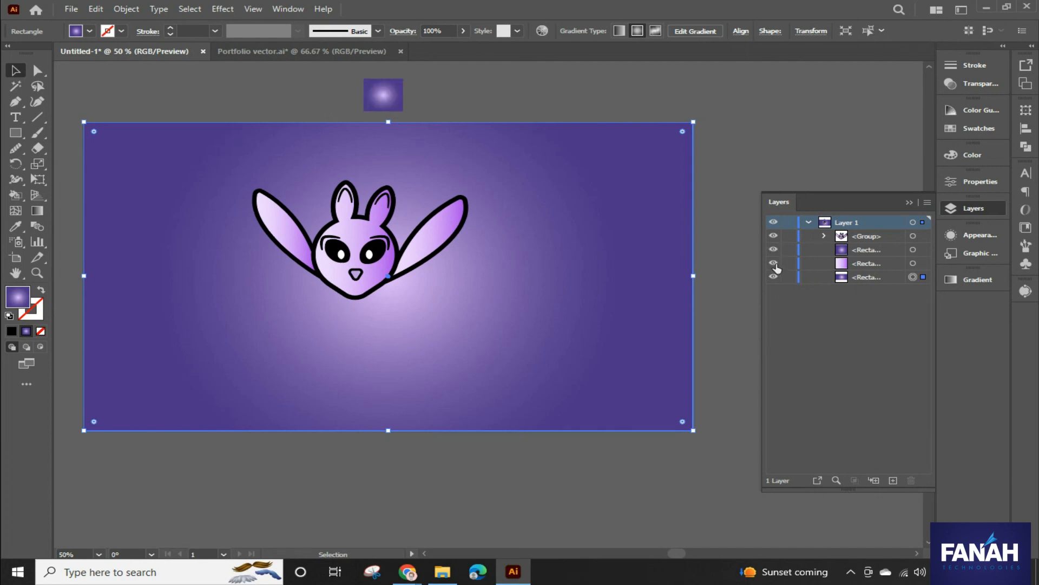
{"action": "left_click", "coordinate": [773, 277]}
{"action": "left_click", "coordinate": [774, 277]}
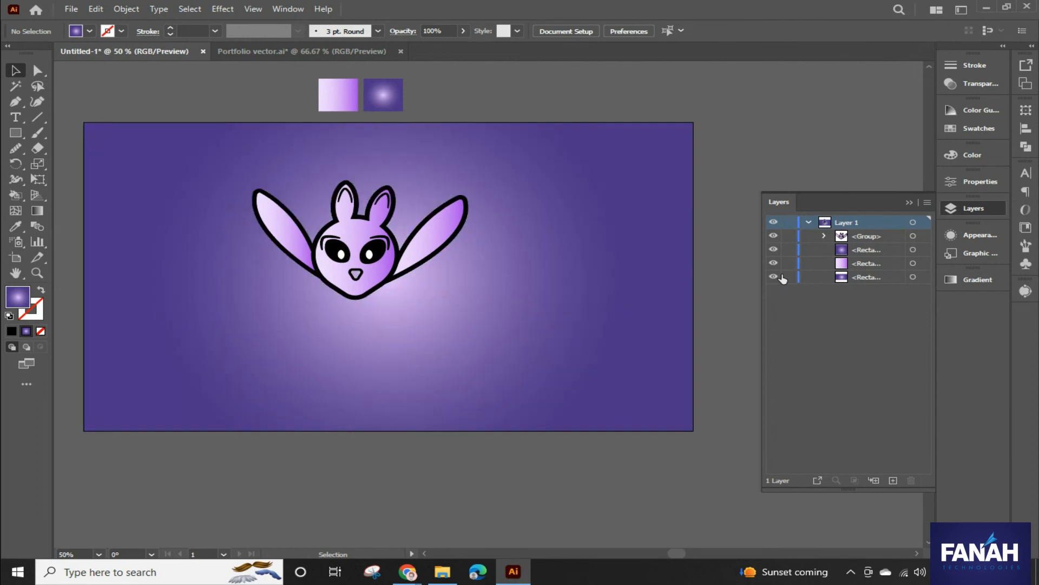
- Lock the background rectangle, and enlarge the alien head while centring it over the radial gradient
{"action": "left_click_drag", "start_coordinate": [367, 277], "coordinate": [414, 315]}
{"action": "left_click_drag", "start_coordinate": [514, 334], "coordinate": [572, 372]}
{"action": "left_click_drag", "start_coordinate": [451, 346], "coordinate": [415, 318]}
{"action": "left_click", "coordinate": [518, 293]}
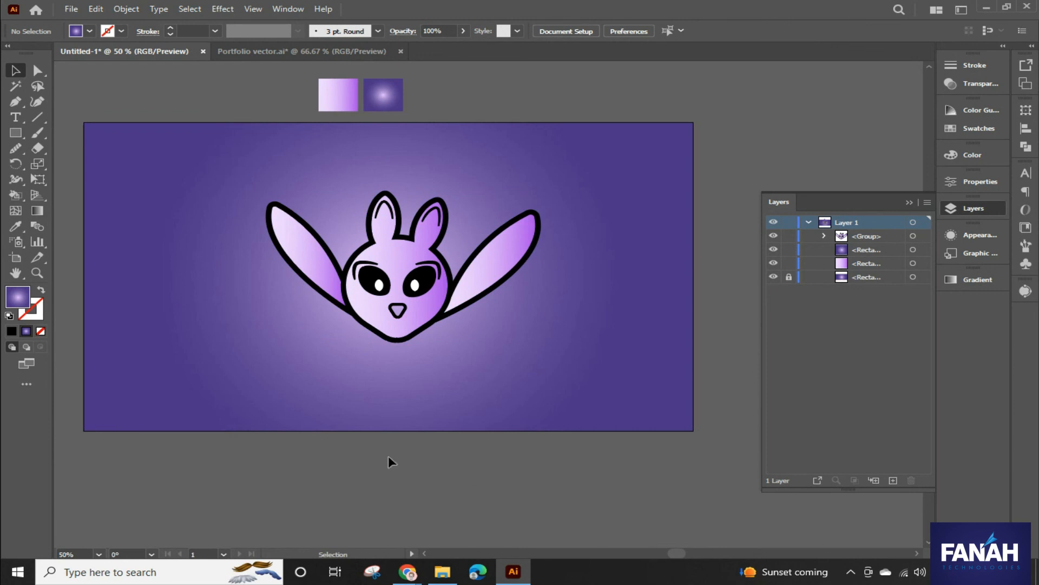
- Try the dark-purple radial gradient as the fill of the alien's nose with the Live Paint Bucket
{"action": "scroll", "coordinate": [358, 440], "scroll_direction": "up", "scroll_amount": 1}
{"action": "left_click_drag", "start_coordinate": [358, 440], "coordinate": [388, 477]}
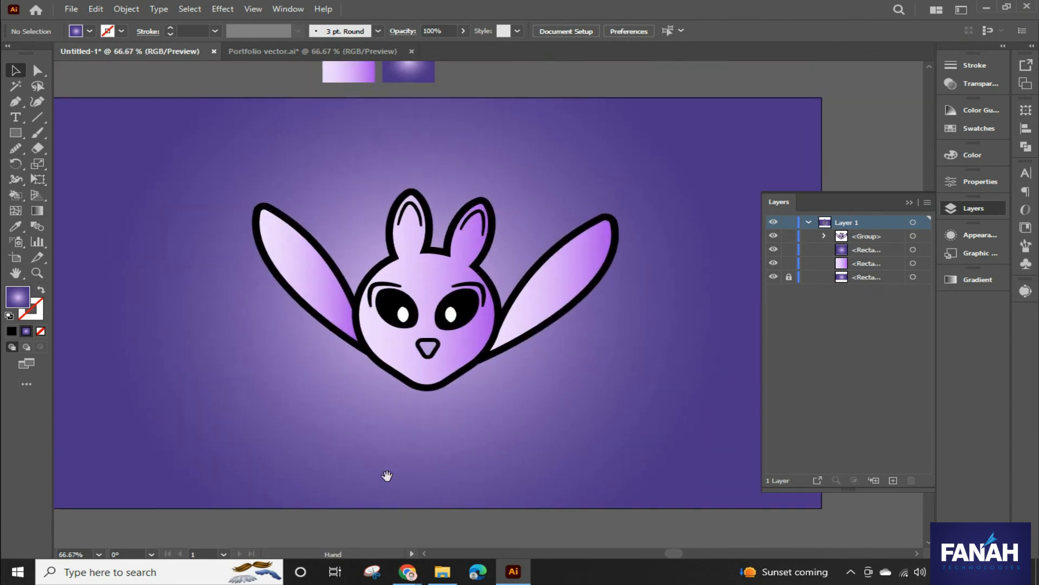
{"action": "left_click", "coordinate": [433, 353]}
{"action": "left_click", "coordinate": [477, 457]}
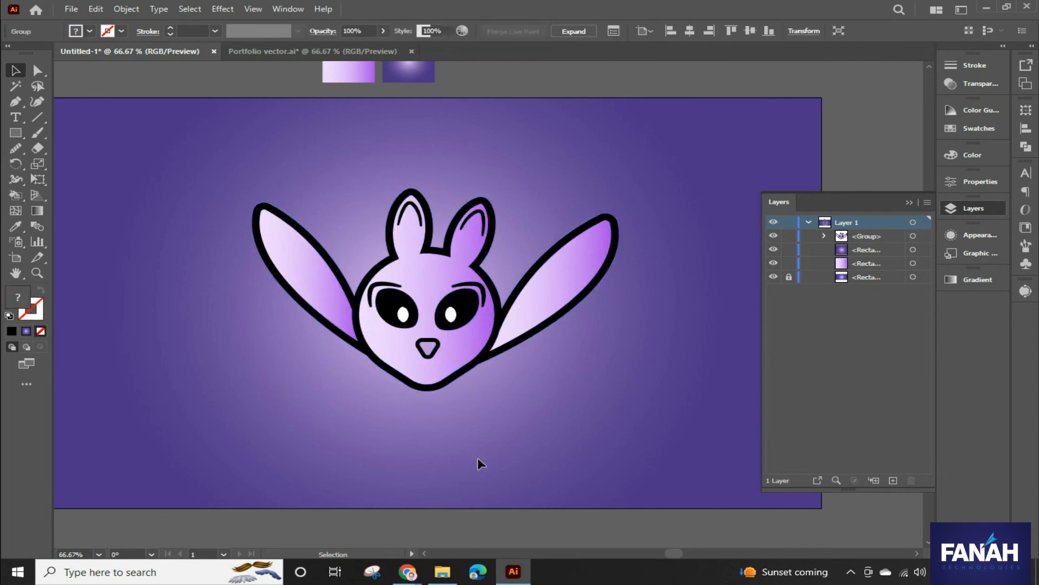
{"action": "left_click", "coordinate": [431, 359]}
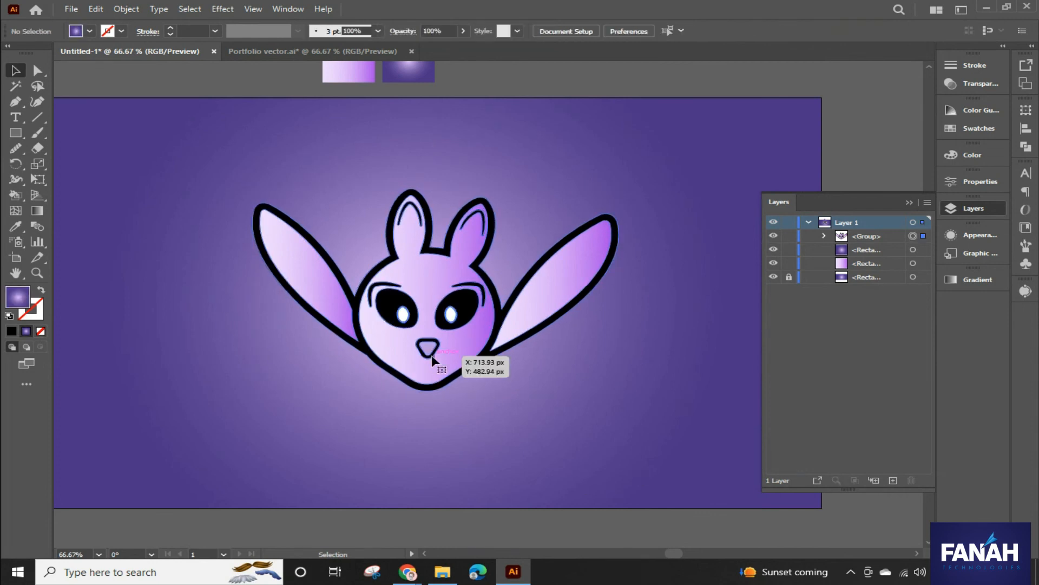
{"action": "left_click", "coordinate": [13, 199]}
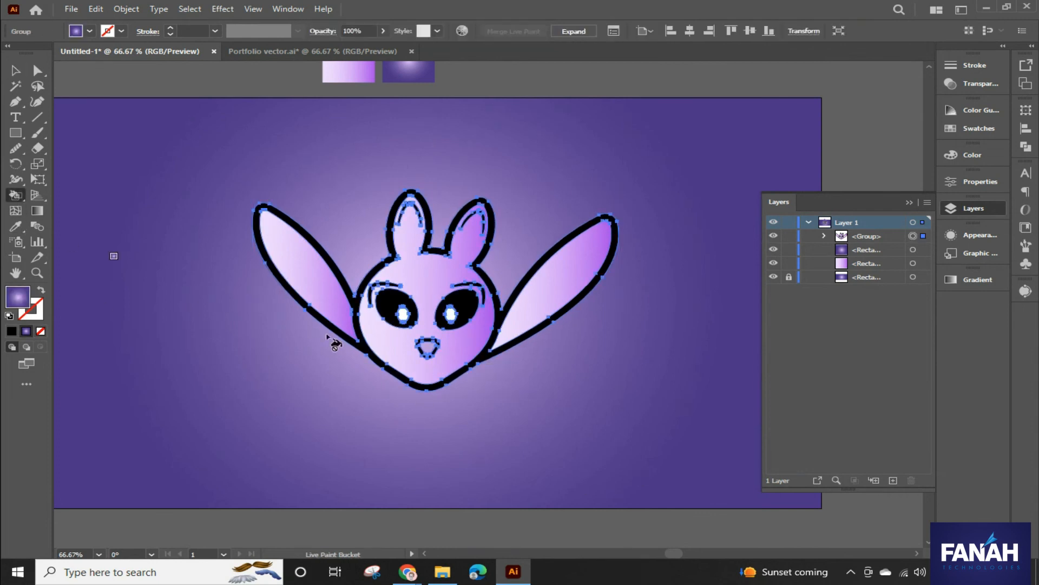
{"action": "left_click", "coordinate": [428, 351]}
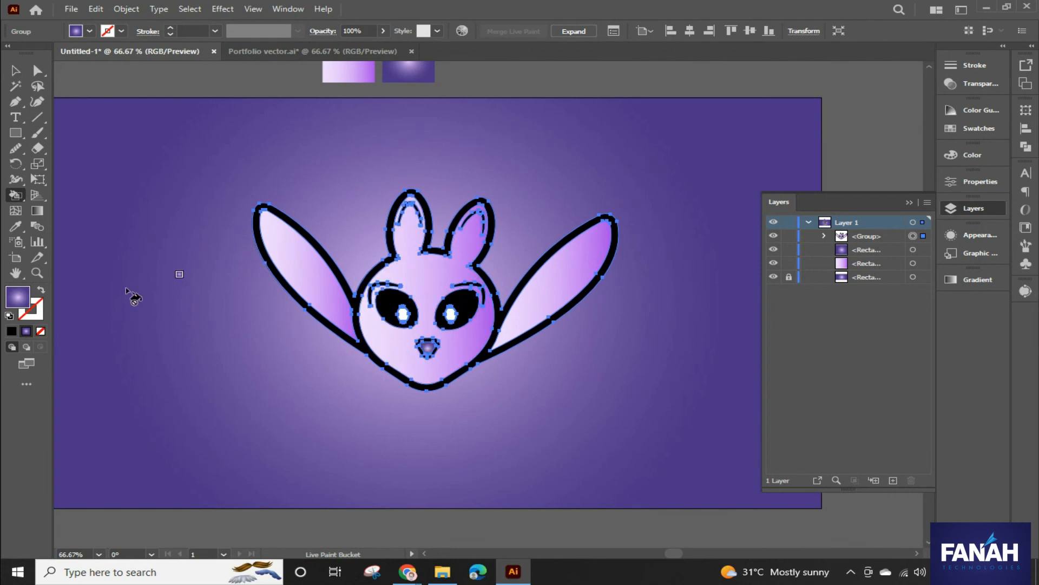
- Fill the alien's nose with the default white using the Live Paint Bucket, and deselect the artwork
{"action": "left_click", "coordinate": [9, 317]}
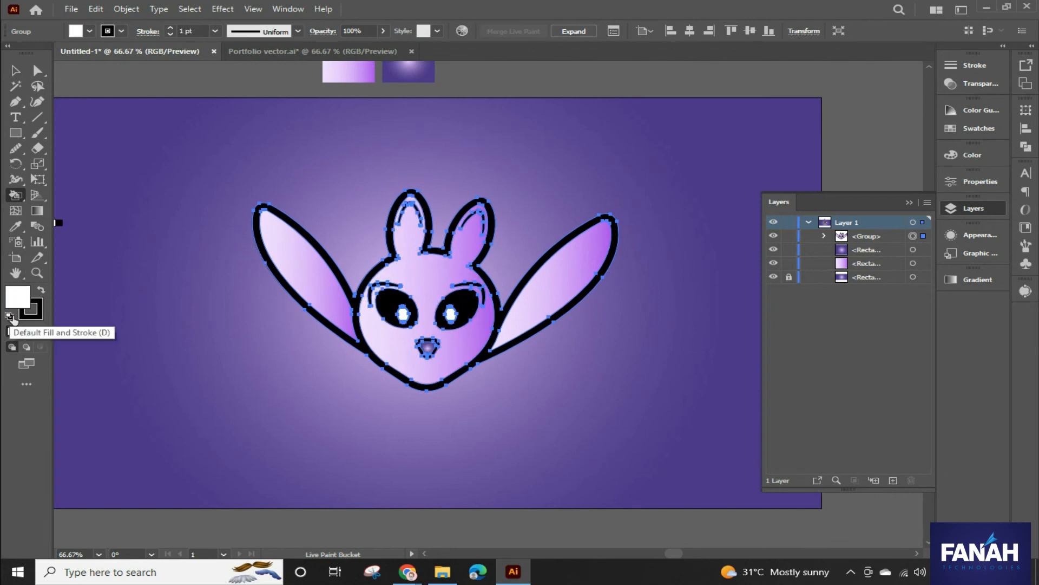
{"action": "left_click", "coordinate": [34, 319]}
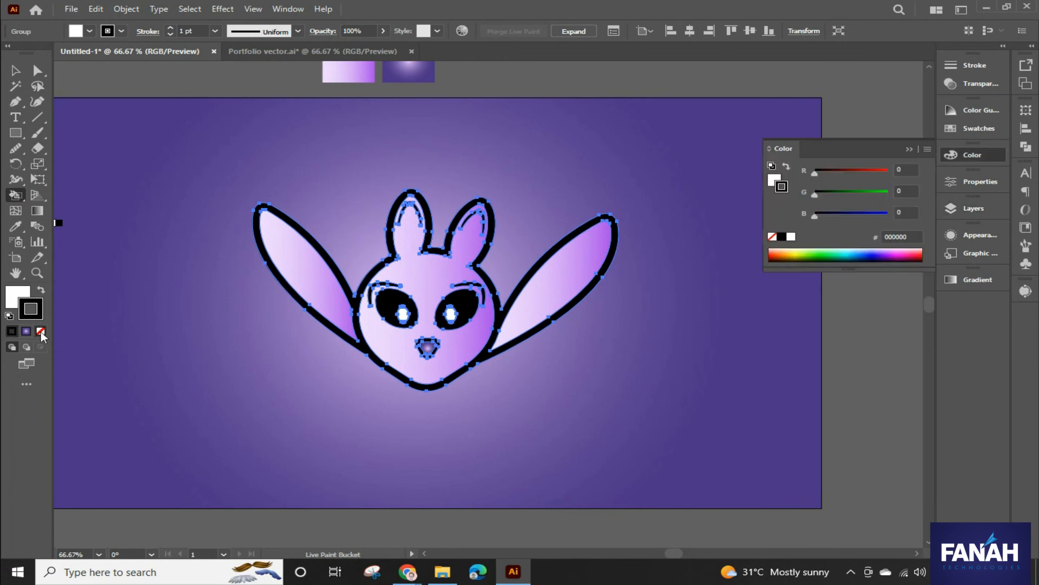
{"action": "left_click", "coordinate": [413, 345]}
{"action": "key", "text": "ctrl+z"}
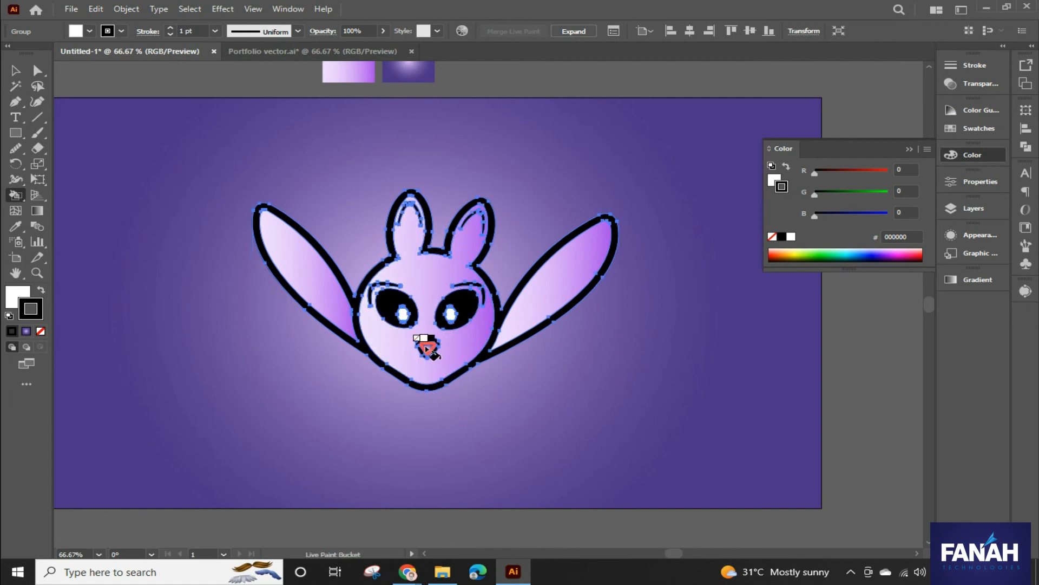
{"action": "left_click", "coordinate": [427, 349]}
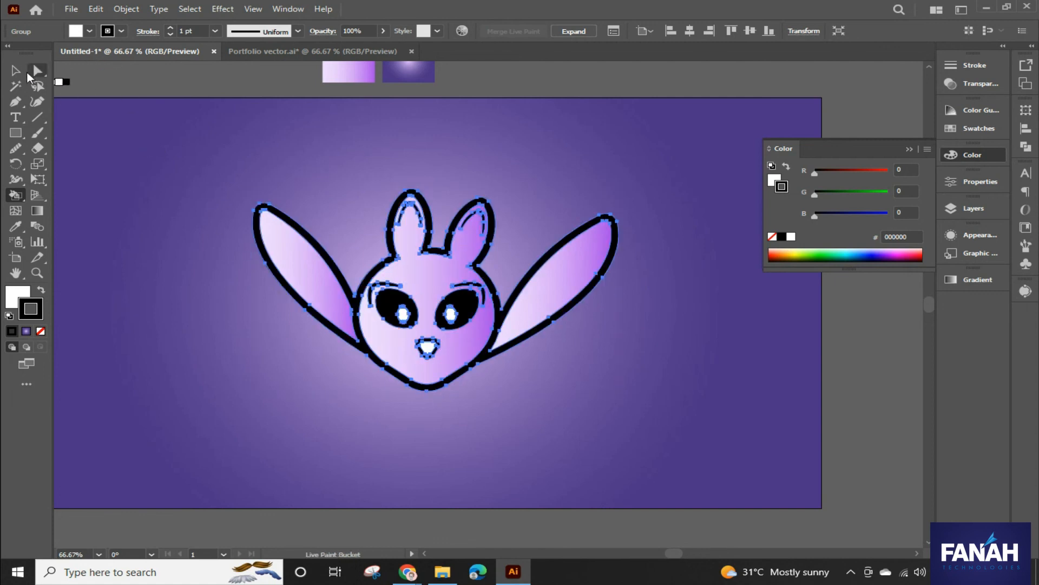
{"action": "left_click", "coordinate": [15, 71]}
{"action": "left_click", "coordinate": [146, 96]}
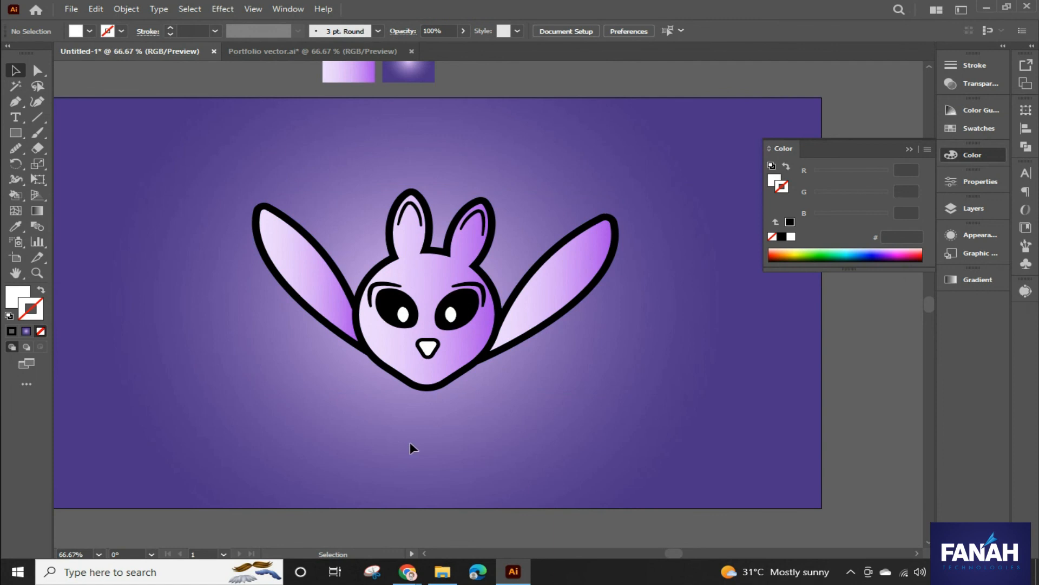
- Collapse the open colour settings and review the whole illustration on its gradient background
{"action": "scroll", "coordinate": [411, 443], "scroll_direction": "down", "scroll_amount": 1}
{"action": "left_click_drag", "start_coordinate": [515, 467], "coordinate": [539, 360]}
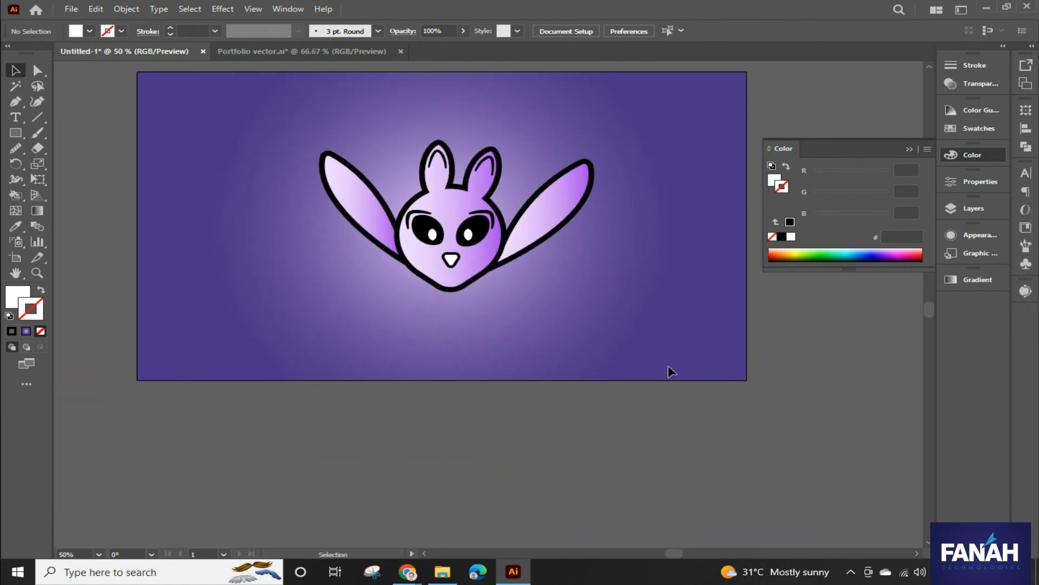
{"action": "scroll", "coordinate": [665, 365], "scroll_direction": "up", "scroll_amount": 1}
{"action": "left_click_drag", "start_coordinate": [630, 357], "coordinate": [726, 452]}
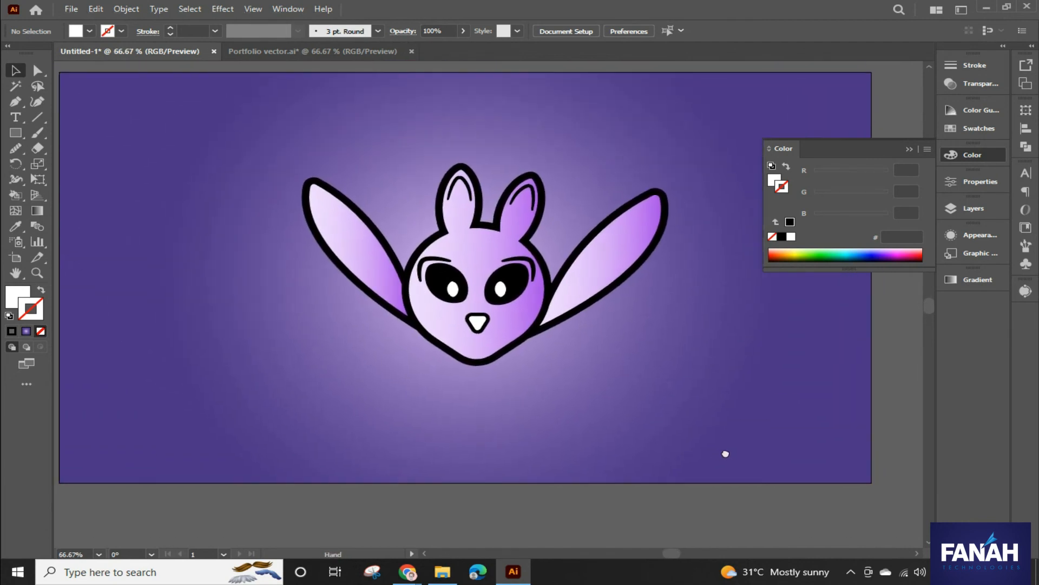
{"action": "left_click", "coordinate": [909, 150]}
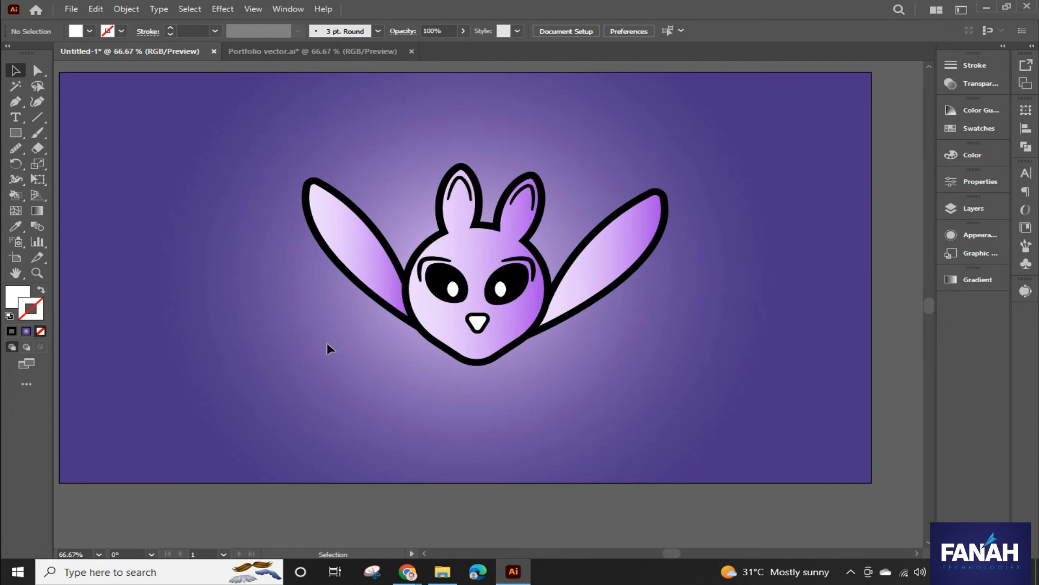